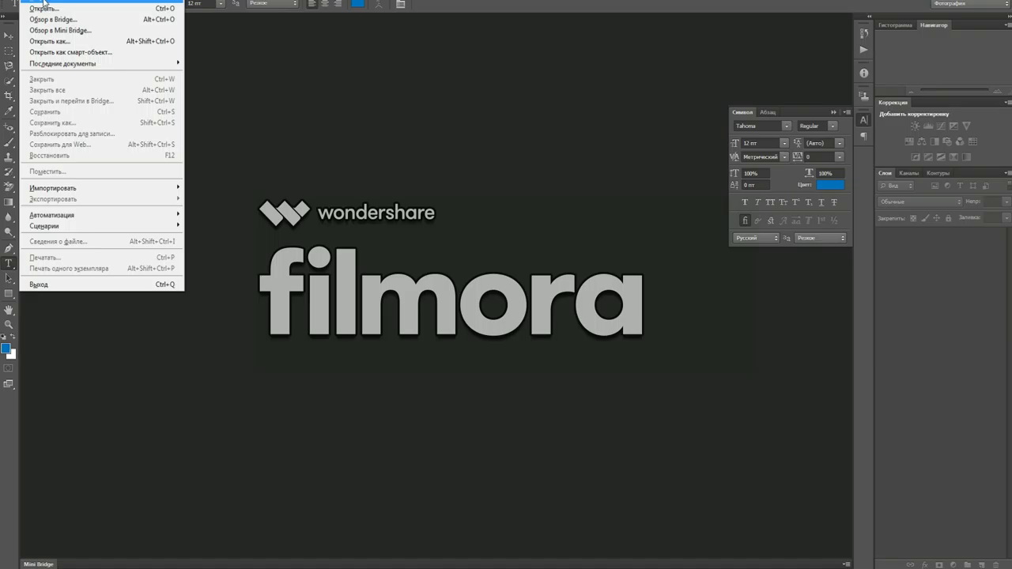
# Step: Start a new 256 × 256 pixel document and set its resolution to 72
pyautogui.click(44, 2)
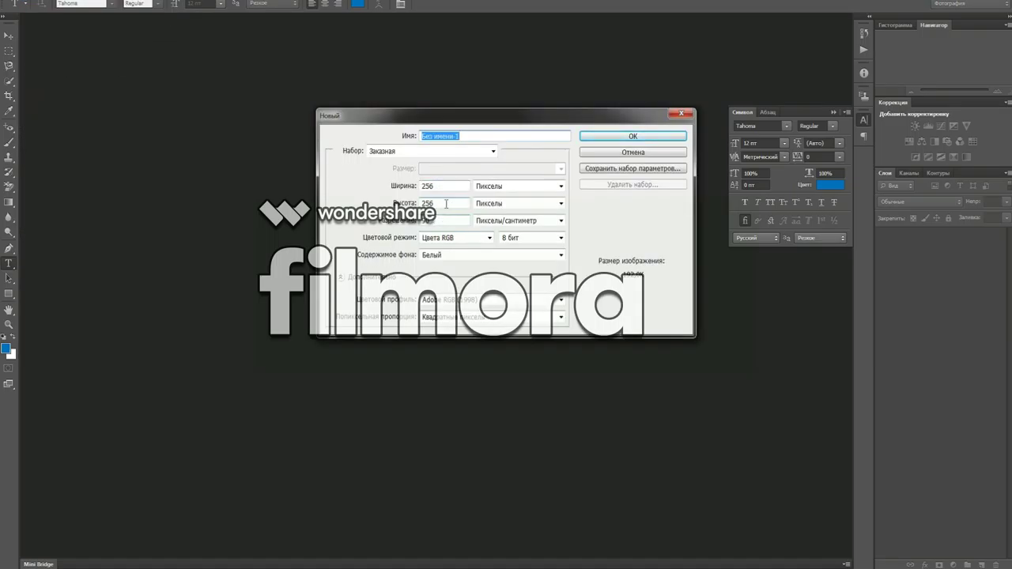
pyautogui.click(445, 190)
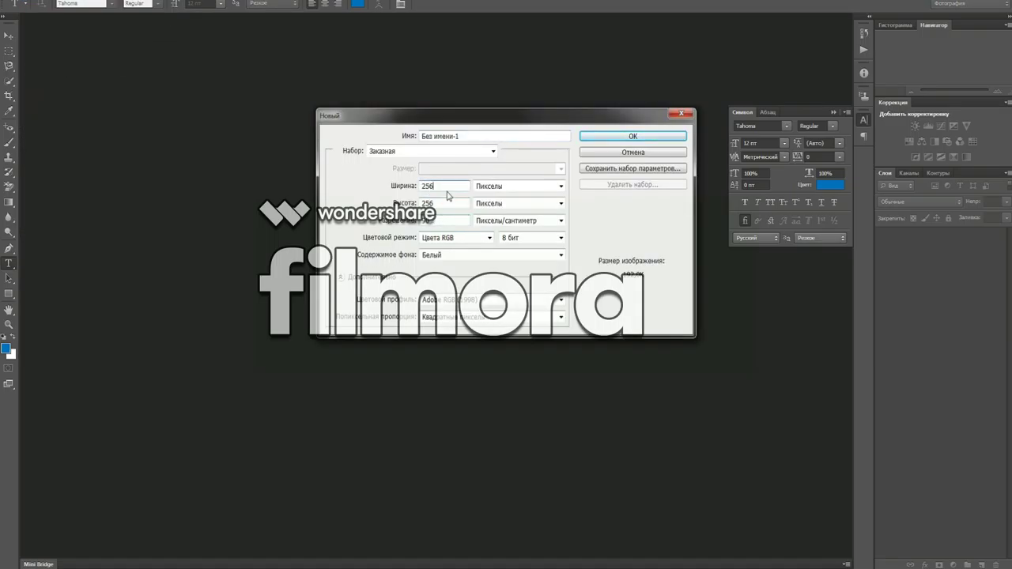
pyautogui.click(448, 201)
pyautogui.click(437, 219)
pyautogui.press('BackSpace')
pyautogui.press('BackSpace')
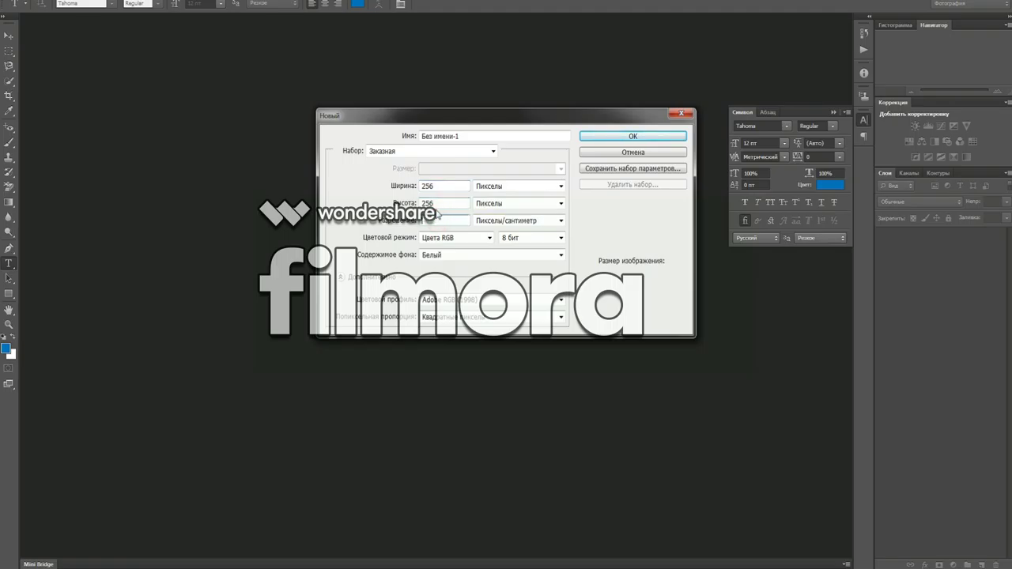
pyautogui.write('7')
pyautogui.write('72')
# Step: Choose RGB colour mode, white background contents and the sRGB IEC61966-2.1 colour profile, and create the document
pyautogui.click(487, 238)
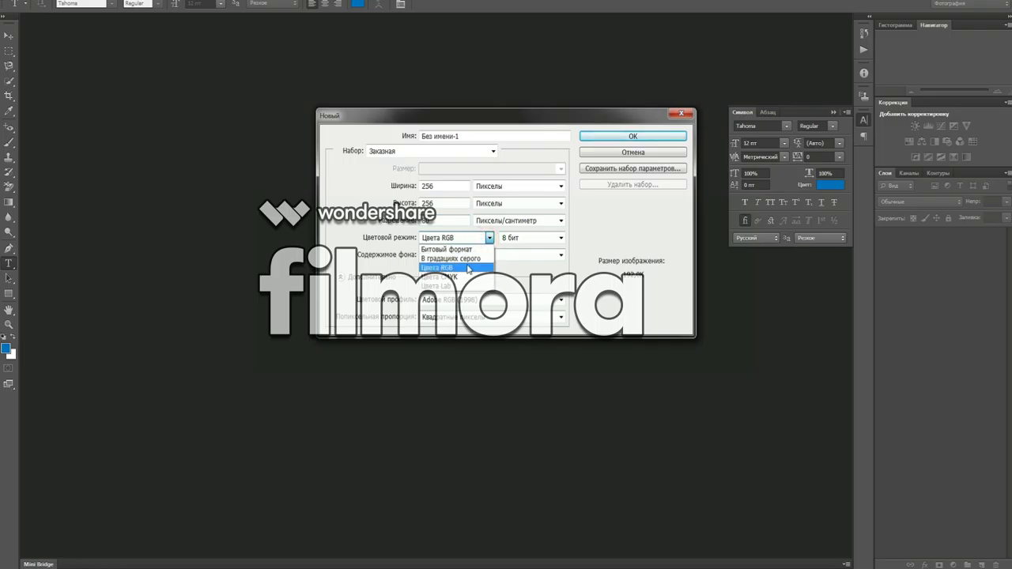
pyautogui.click(467, 267)
pyautogui.click(512, 256)
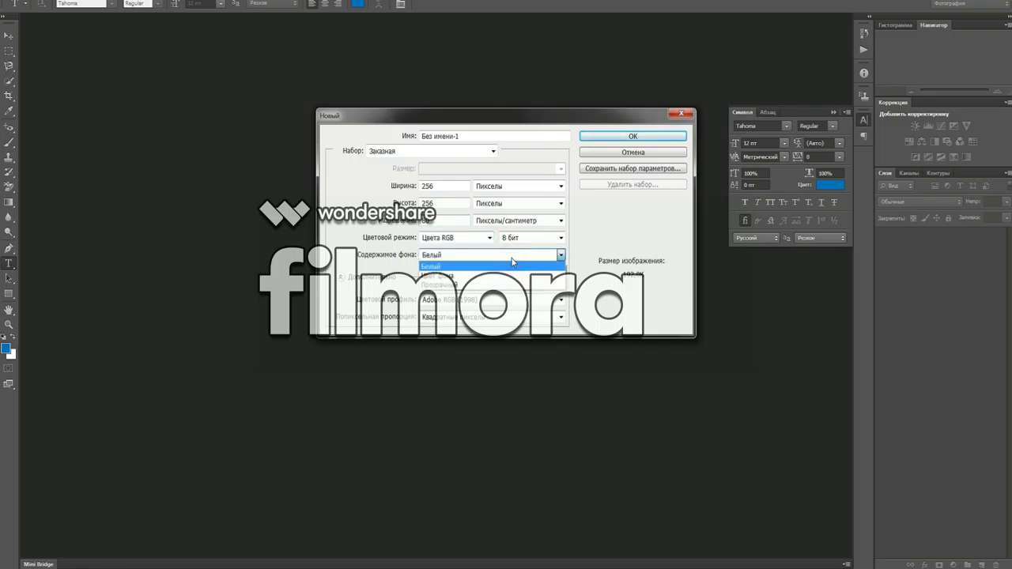
pyautogui.click(459, 268)
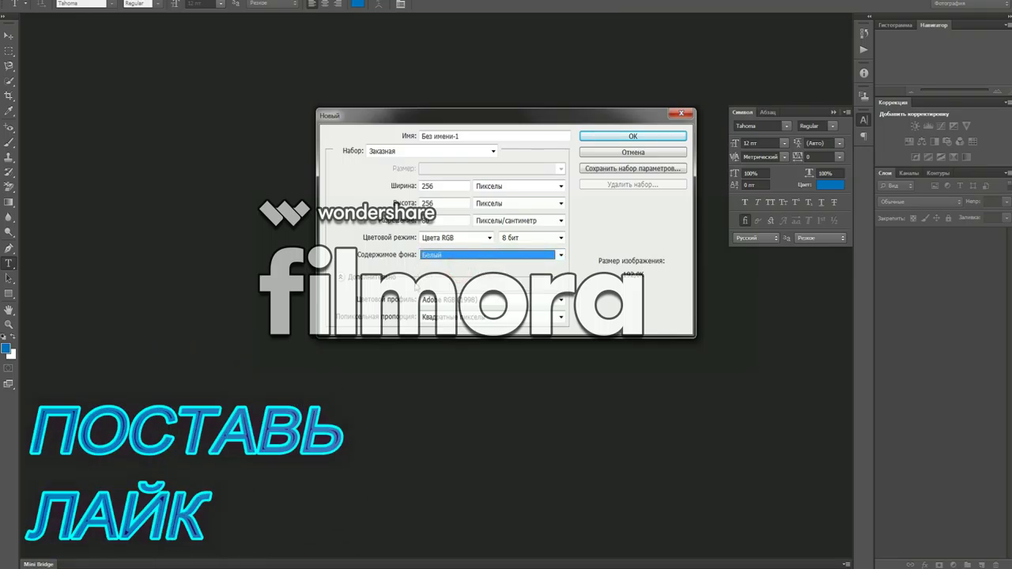
pyautogui.click(555, 301)
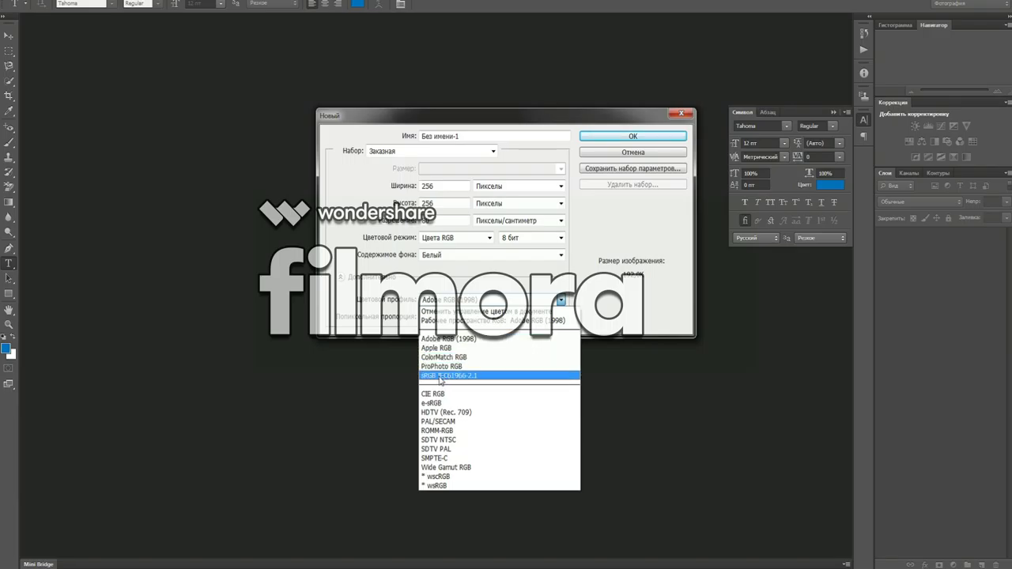
pyautogui.click(441, 376)
pyautogui.press('Return')
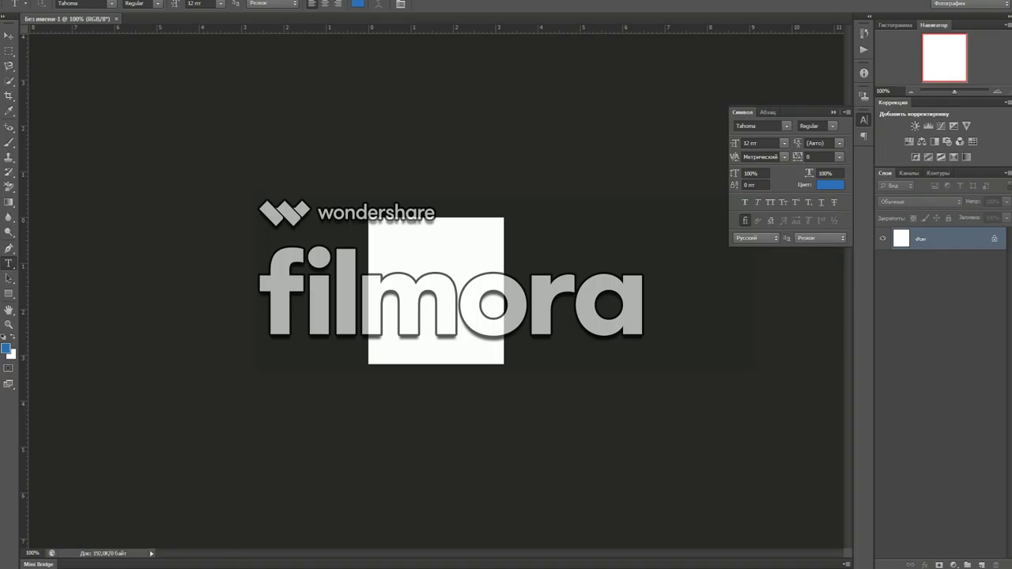
# Step: Switch to the Opera browser and activate the Yandex search on its start page
pyautogui.moveTo(209, 568)
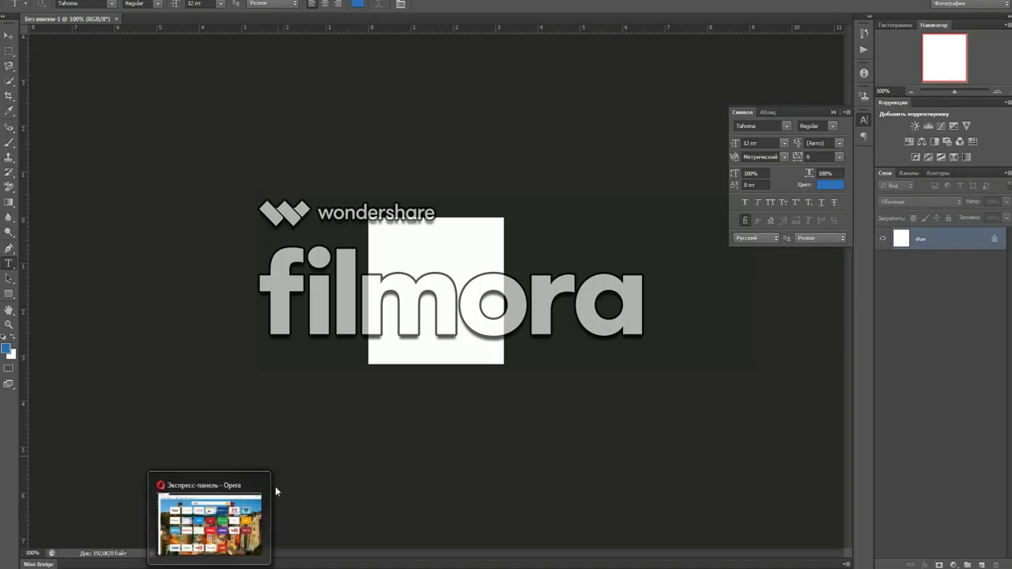
pyautogui.click(243, 523)
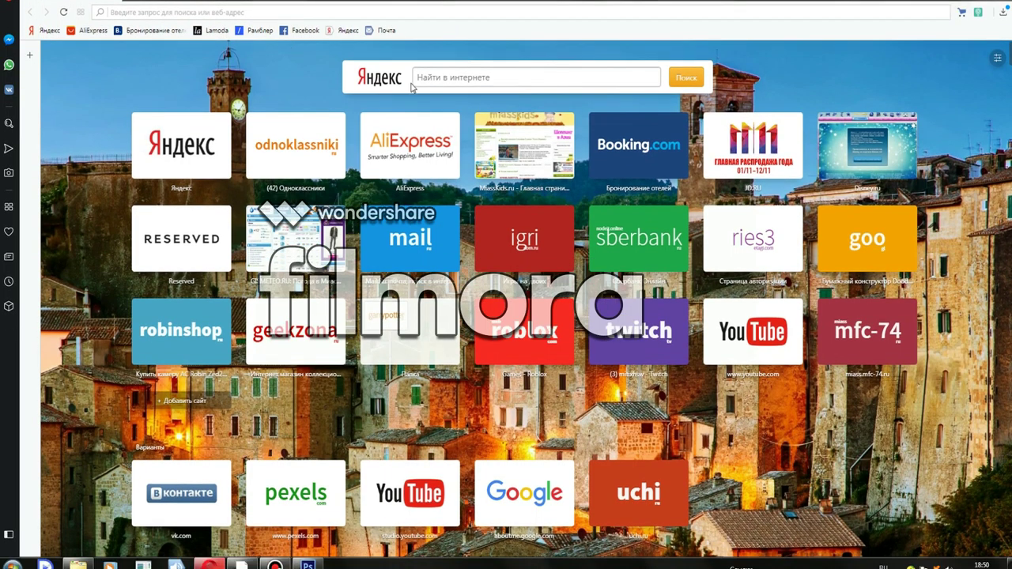
pyautogui.click(436, 79)
pyautogui.hotkey('alt', 'shift')
pyautogui.write('pfr')
pyautogui.press('BackSpace')
pyautogui.press('BackSpace')
pyautogui.press('BackSpace')
pyautogui.hotkey('alt', 'shift')
pyautogui.write('з')
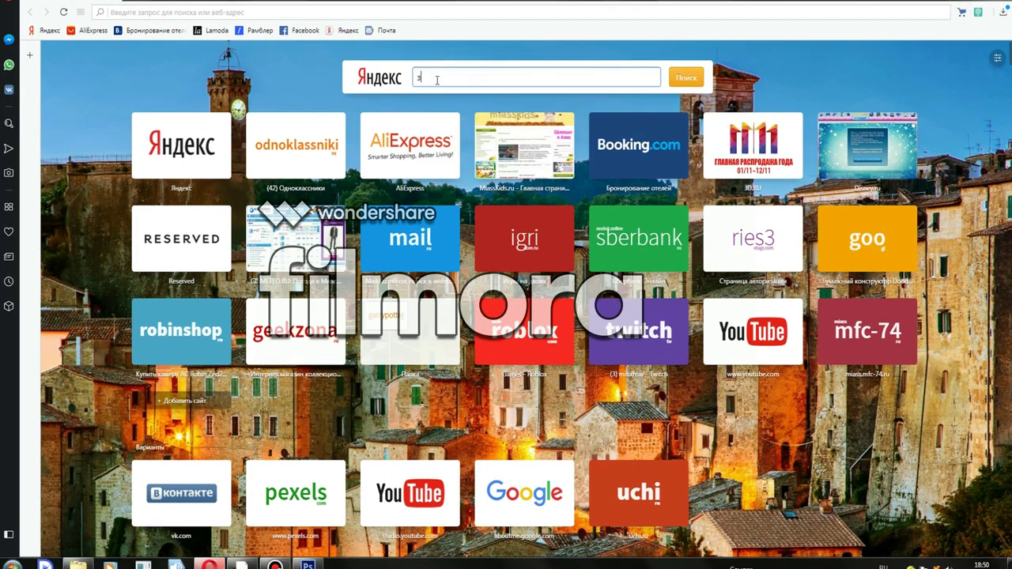
pyautogui.write('ш')
pyautogui.press('BackSpace')
pyautogui.write('ч')
pyautogui.press('BackSpace')
# Step: Search Yandex for "pixels" and open the Pexels stock photo site from the results
pyautogui.hotkey('alt', 'shift')
pyautogui.write('pixe')
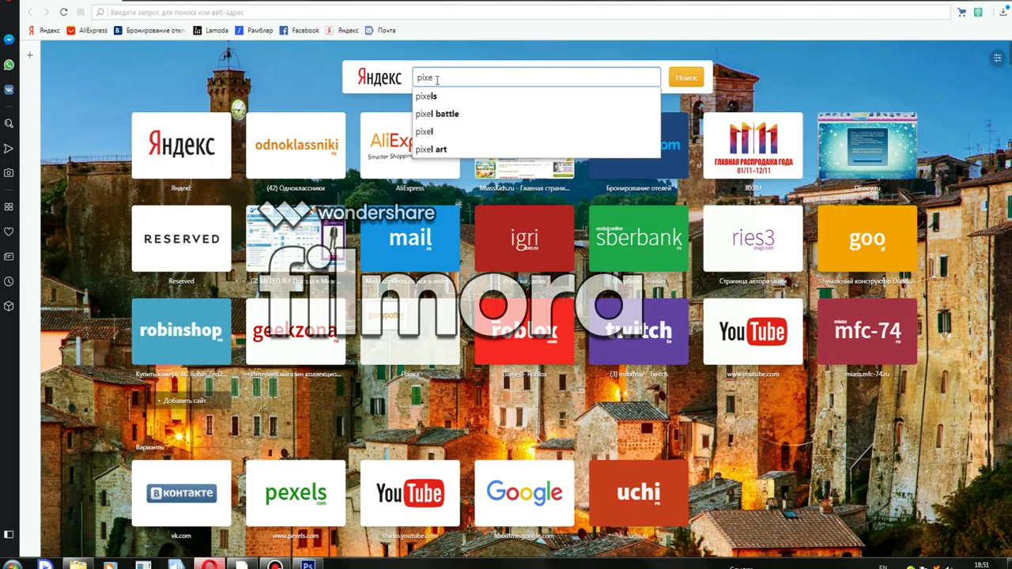
pyautogui.click(428, 96)
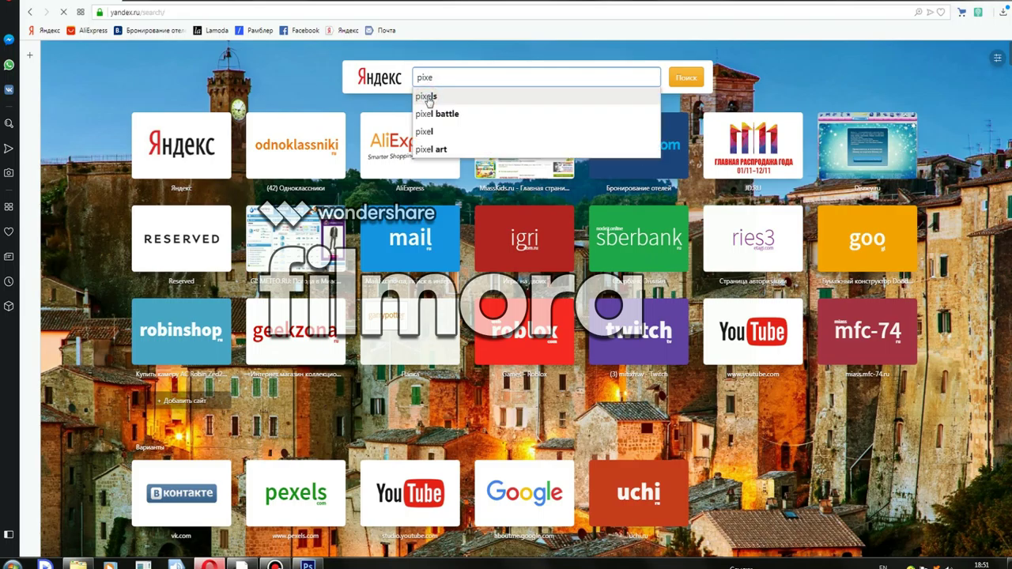
pyautogui.click(231, 122)
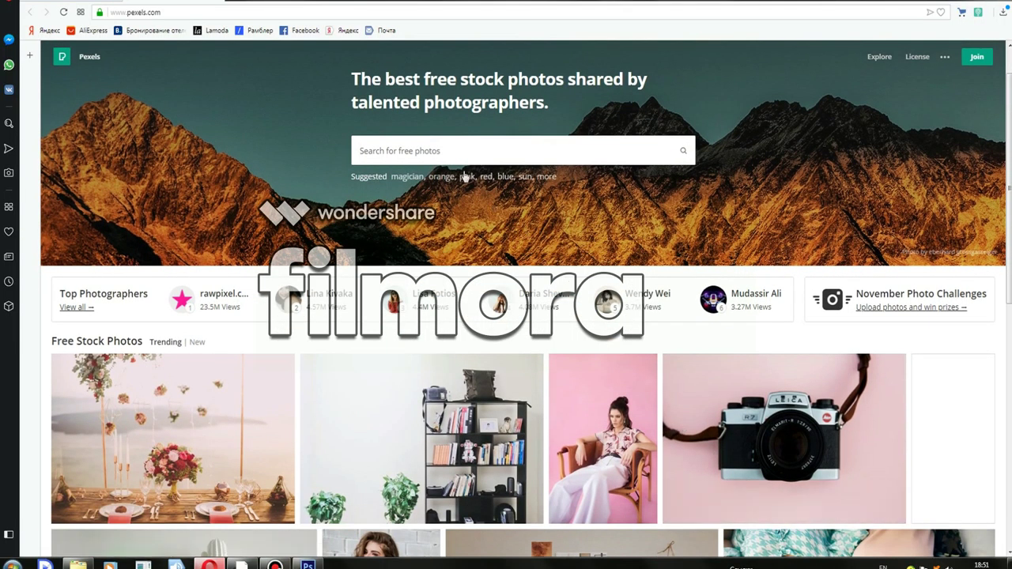
# Step: Search Pexels for "magic" photos
pyautogui.click(433, 151)
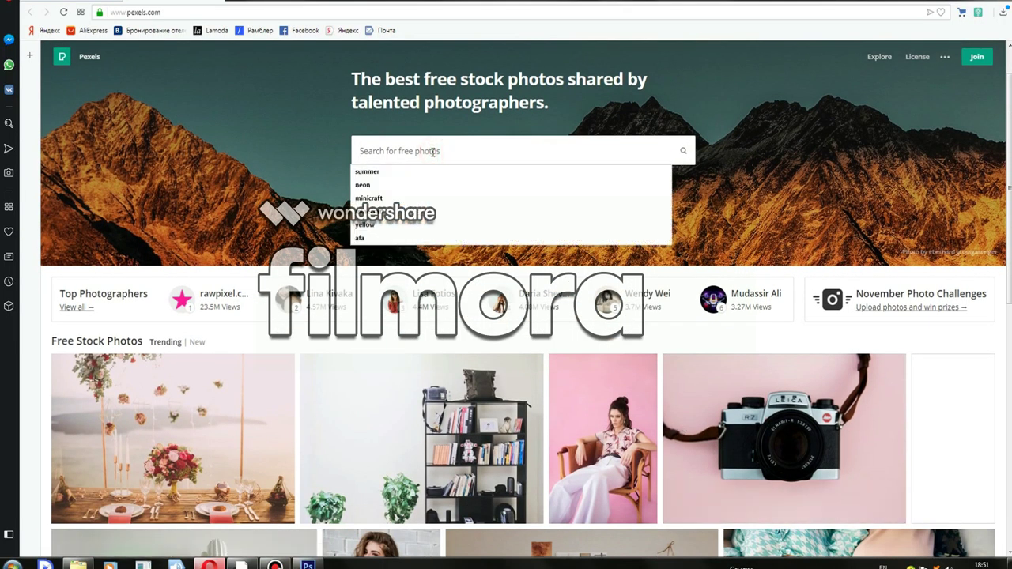
pyautogui.write('ma')
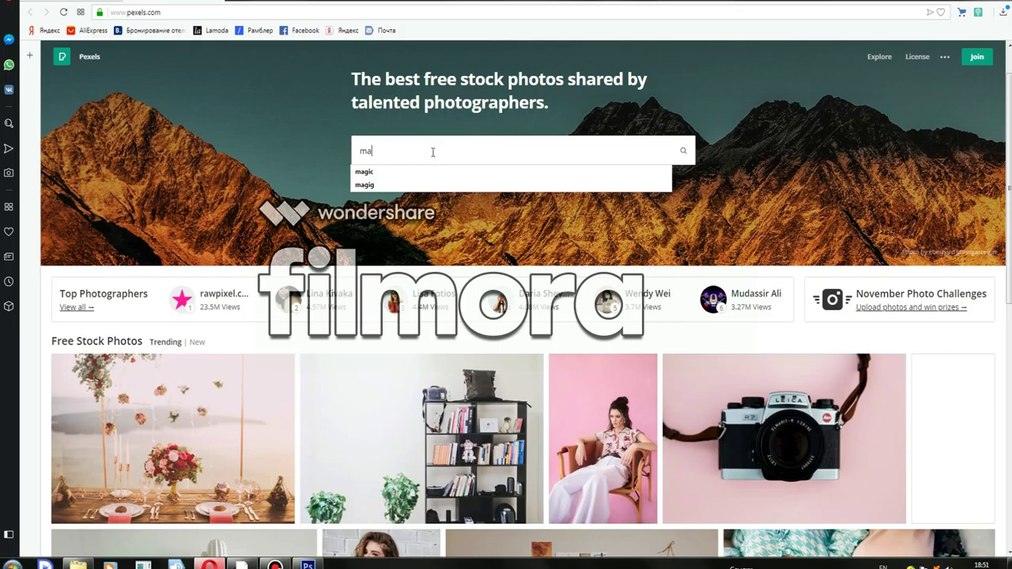
pyautogui.write('gic')
pyautogui.press('Return')
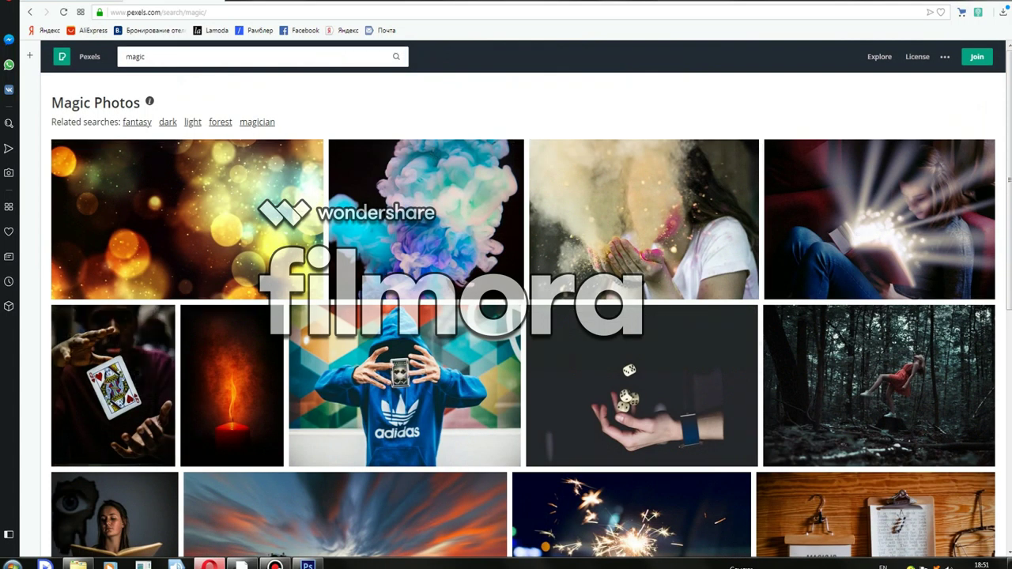
# Step: Browse the magic photo results and open the first one, the golden bokeh lights background
pyautogui.scroll(-5, 676, 268)
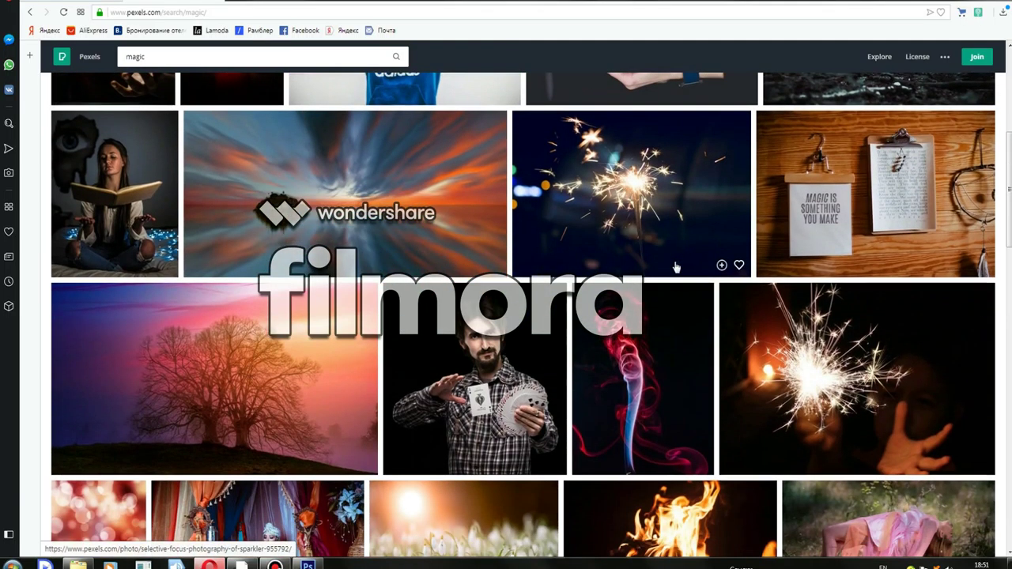
pyautogui.scroll(-7, 676, 267)
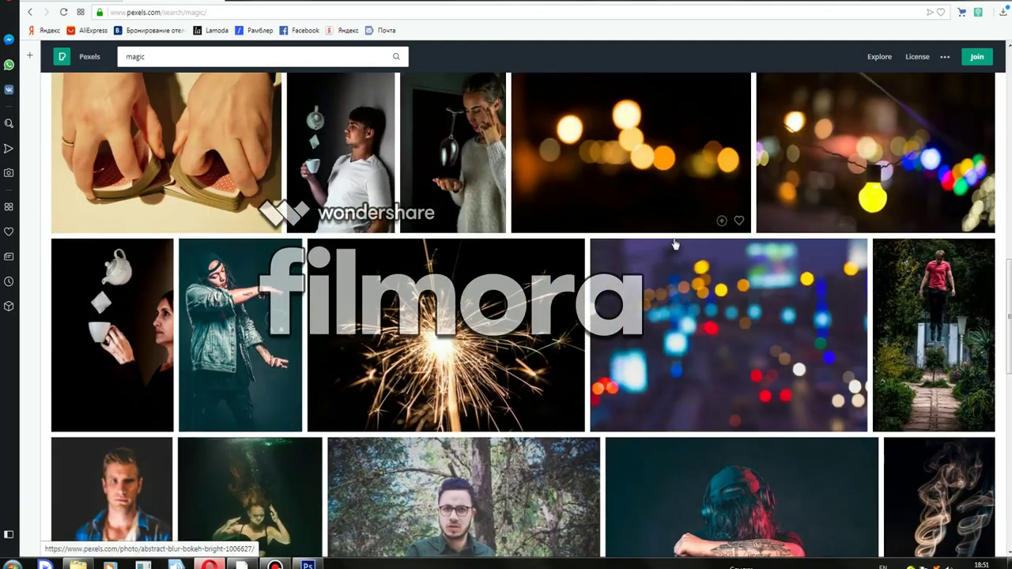
pyautogui.scroll(-6, 674, 244)
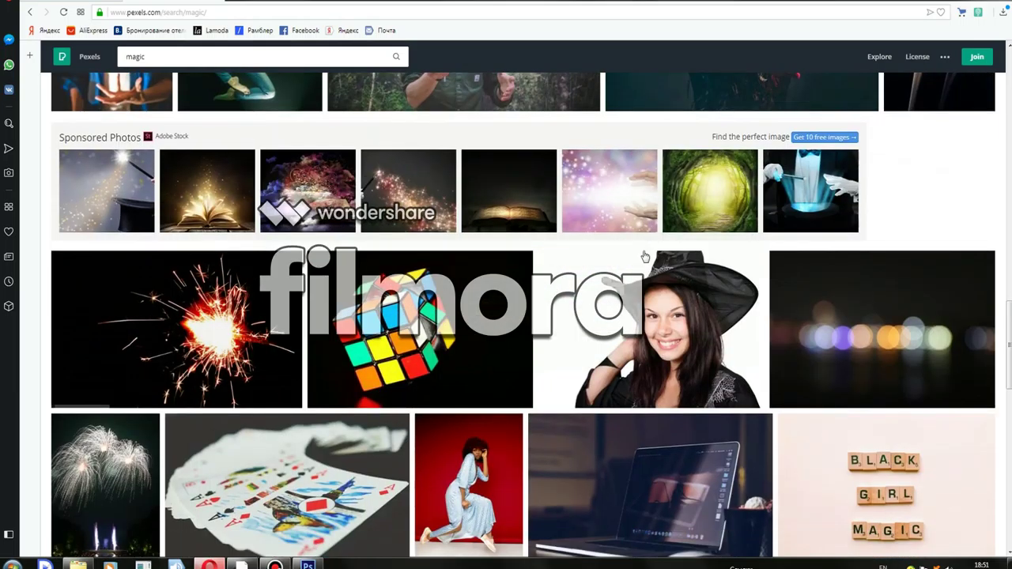
pyautogui.scroll(-9, 645, 256)
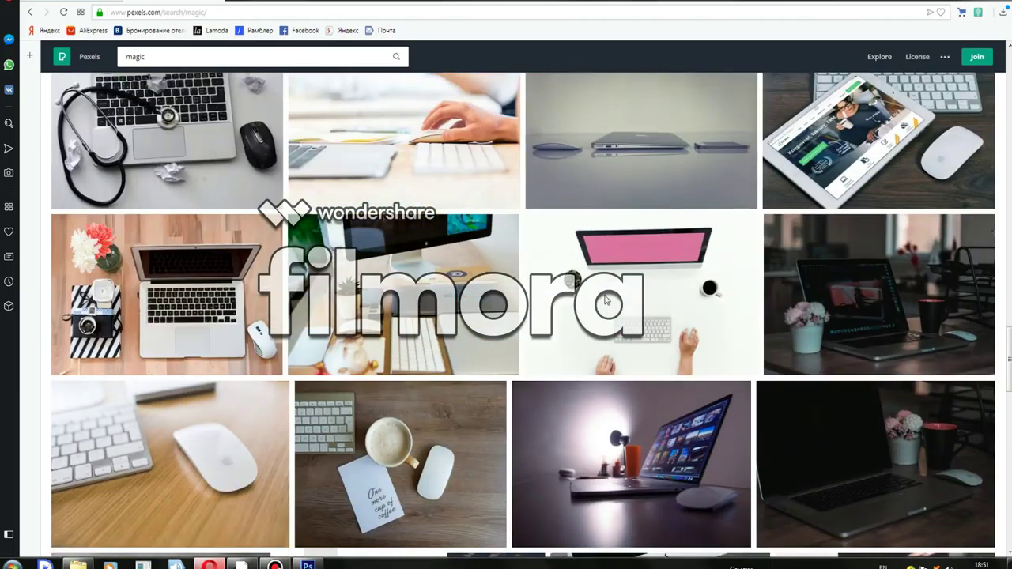
pyautogui.scroll(-10, 606, 300)
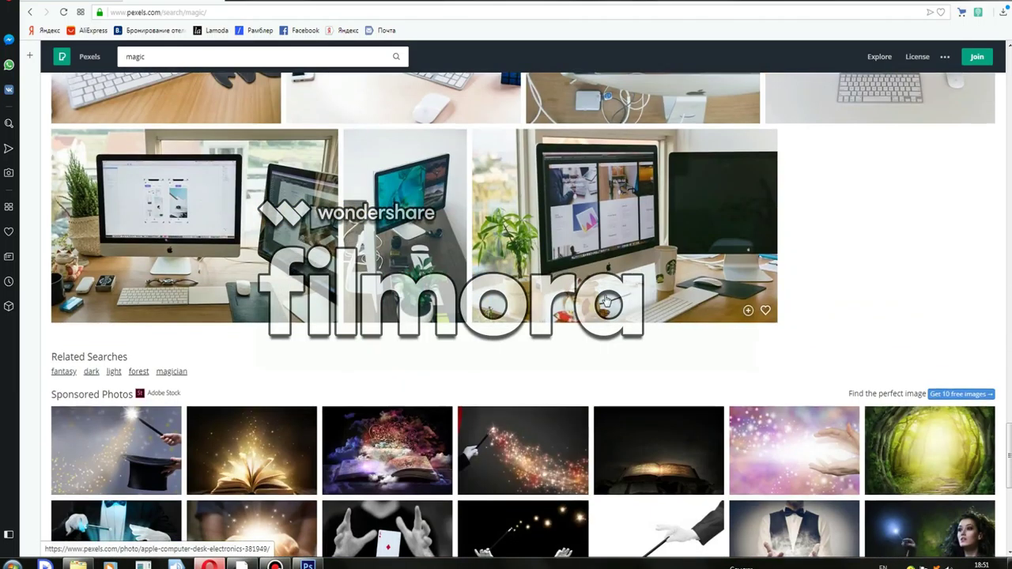
pyautogui.scroll(-4, 606, 300)
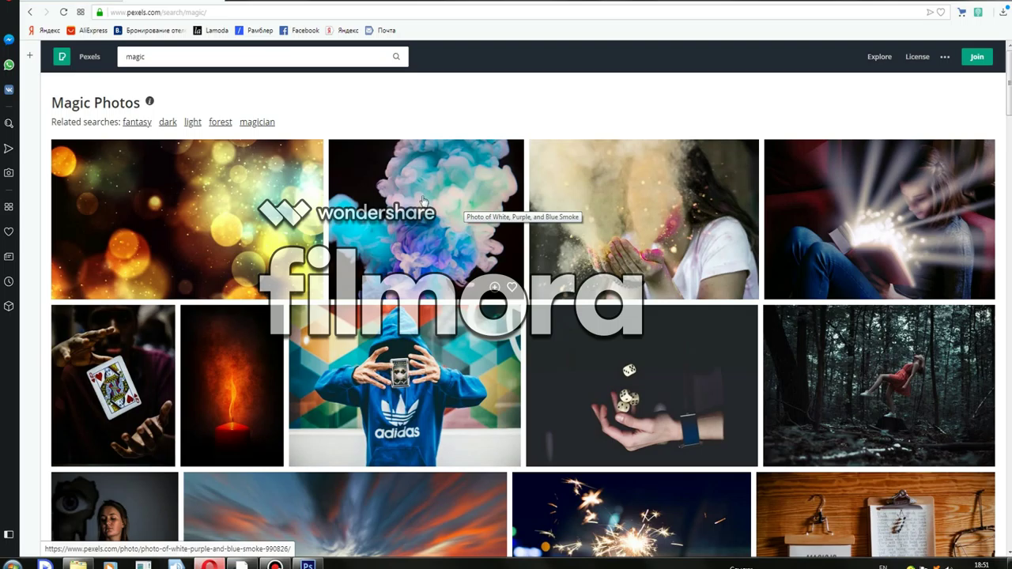
pyautogui.click(199, 219)
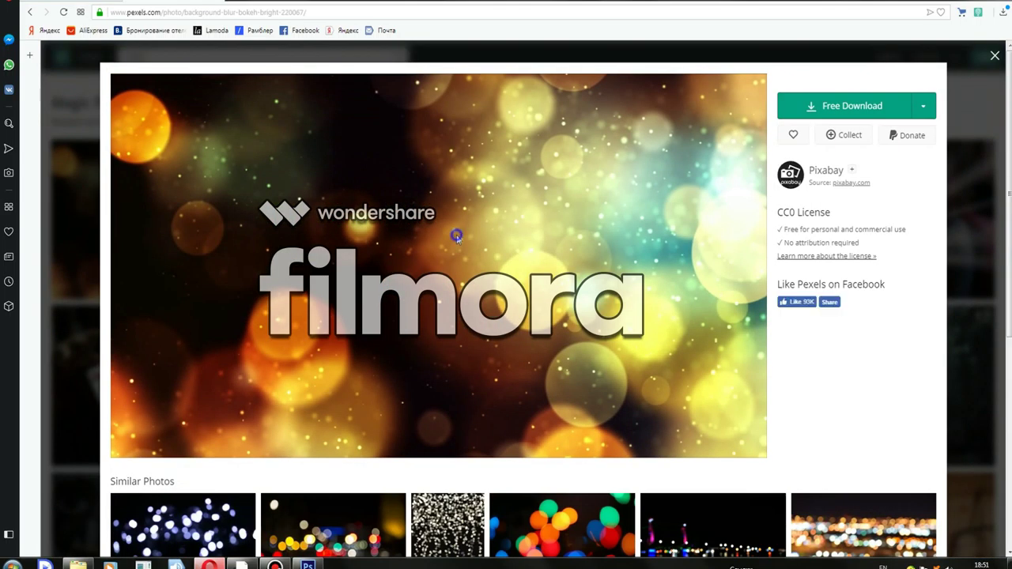
# Step: Save the bokeh photo as the JPEG image pexels-photo-220067 in the folder "1 сентября 2014"
pyautogui.rightClick(457, 236)
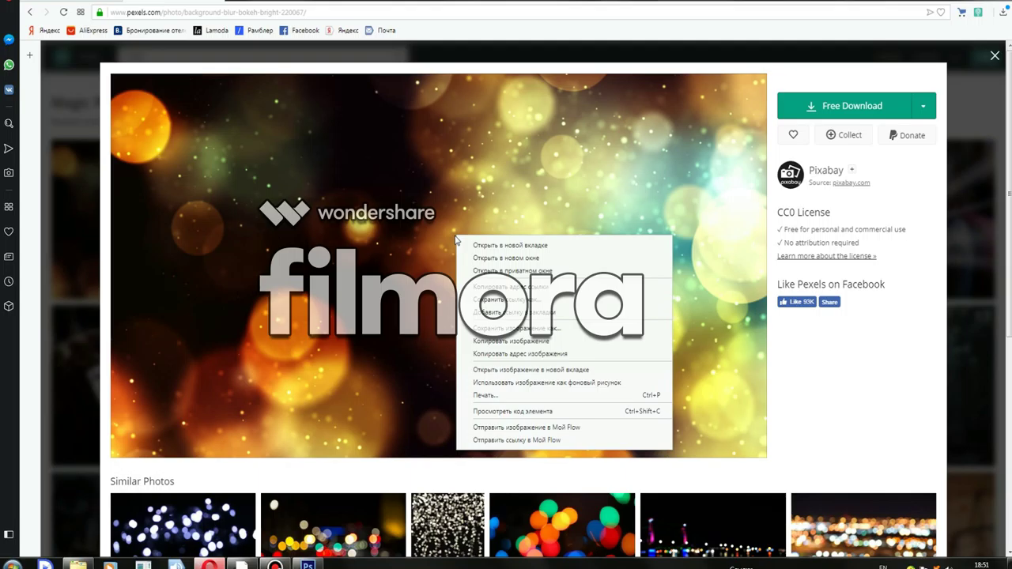
pyautogui.click(923, 567)
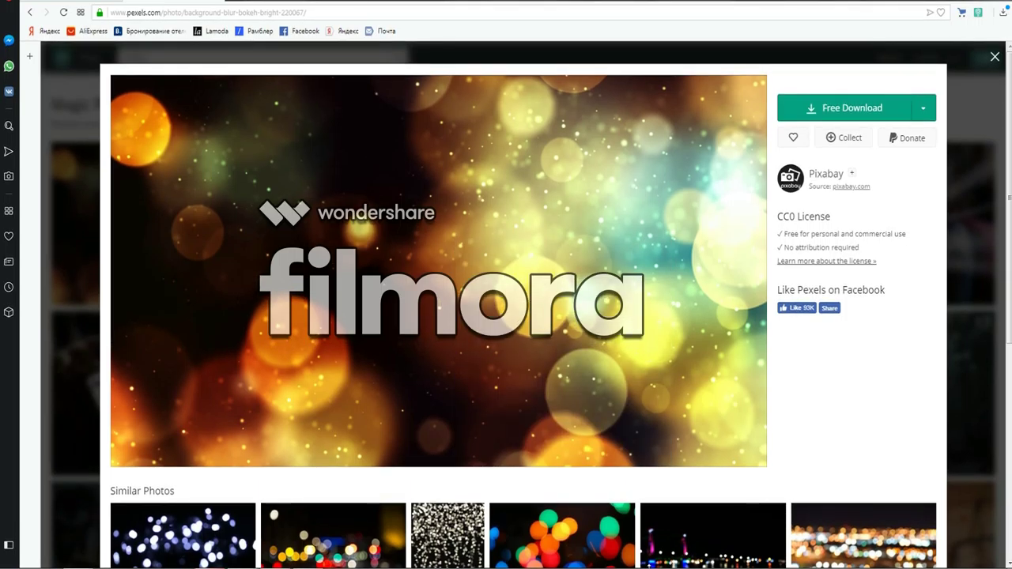
pyautogui.rightClick(485, 318)
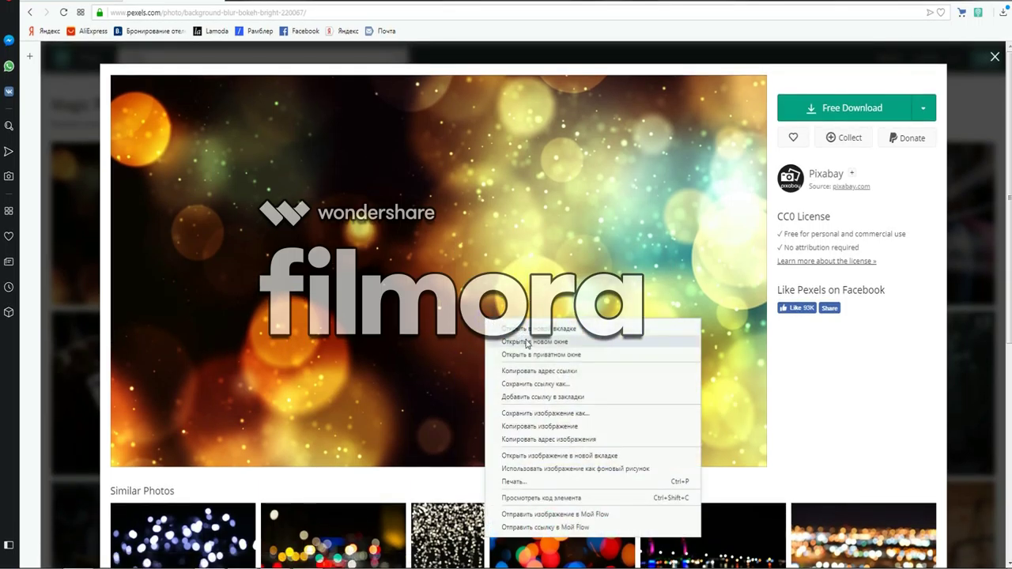
pyautogui.click(570, 414)
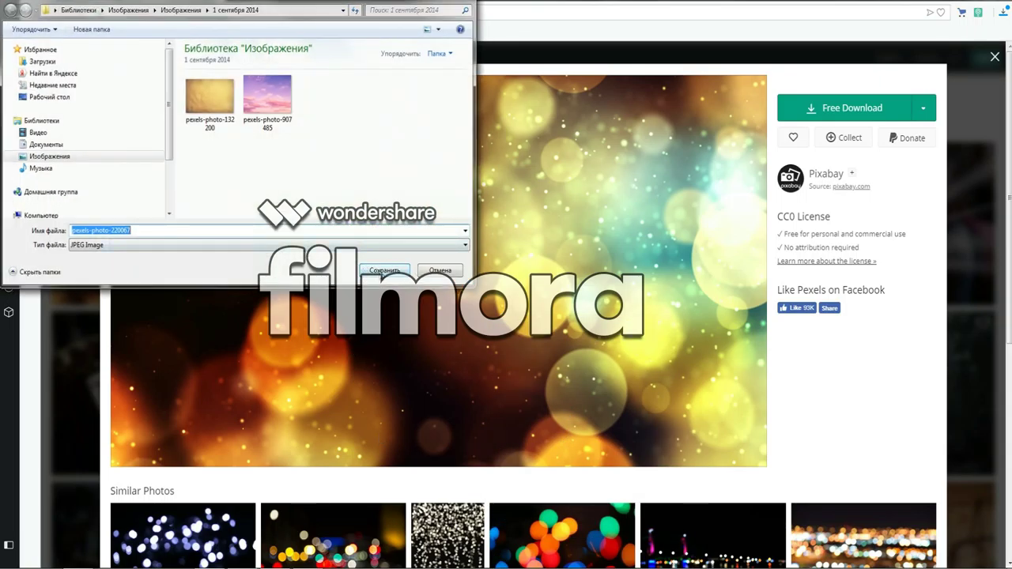
pyautogui.click(380, 270)
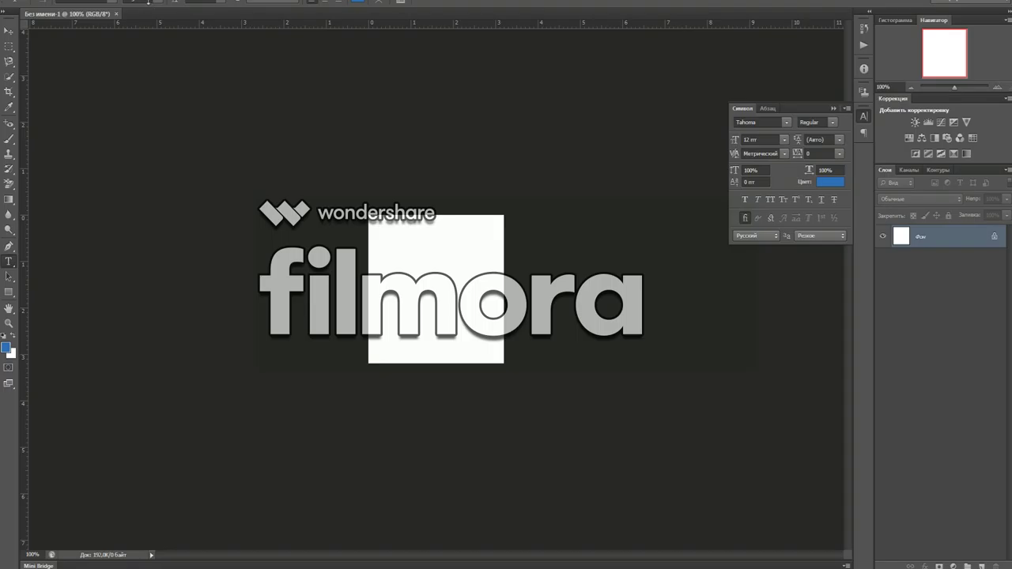
# Step: Switch to Photoshop, start opening a file and look through the images in the folder "1 сентября 2014"
pyautogui.click(30, 0)
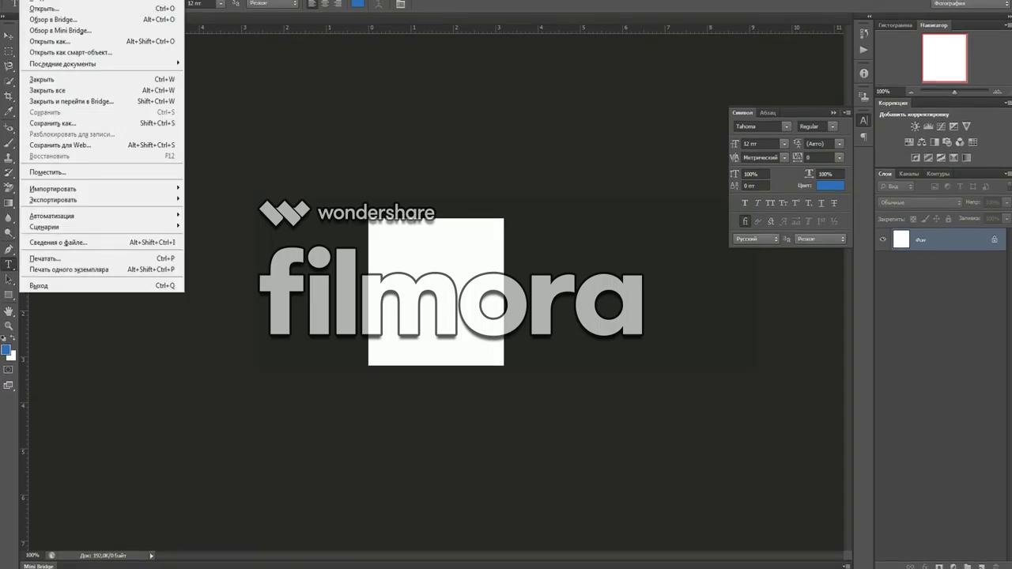
pyautogui.click(47, 9)
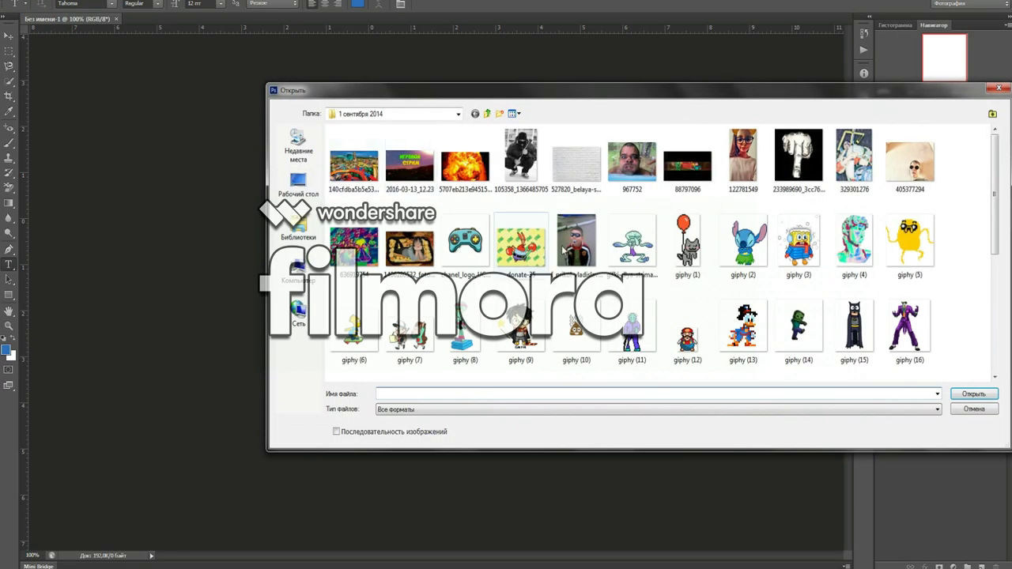
pyautogui.moveTo(1004, 181); pyautogui.dragTo(988, 312)
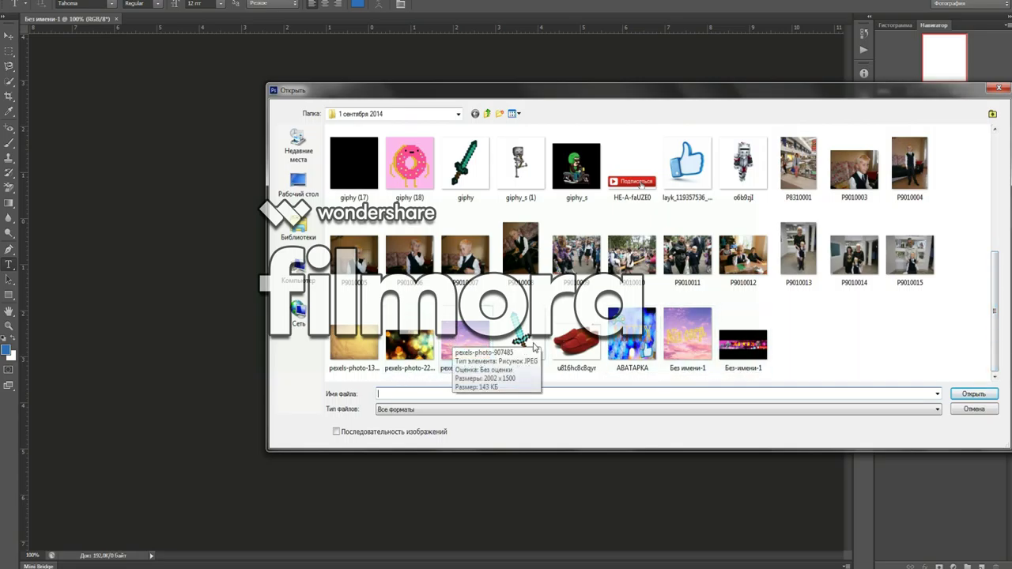
pyautogui.moveTo(998, 276); pyautogui.dragTo(992, 299)
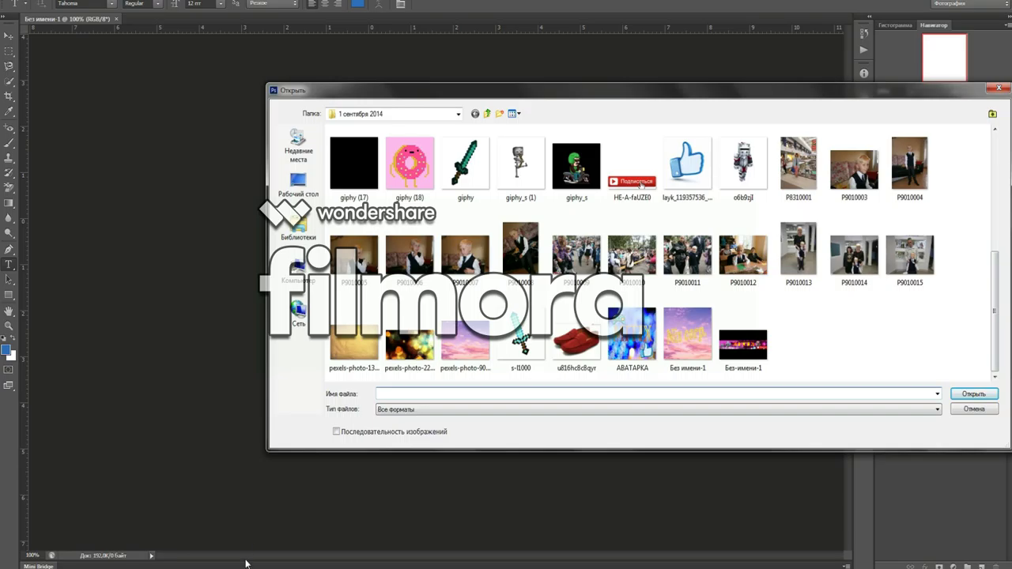
# Step: Switch back to the browser and save the bokeh photo again as the JPEG image "pexels-photo-220067 (1)" in the folder "1 сентября 2014"
pyautogui.hotkey('alt', 'Tab')
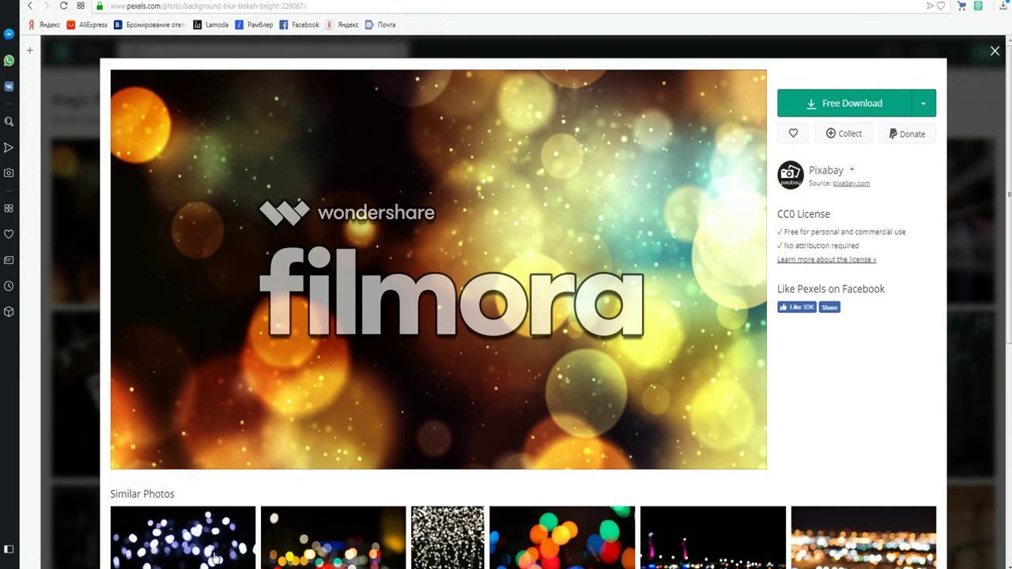
pyautogui.rightClick(354, 237)
pyautogui.click(393, 336)
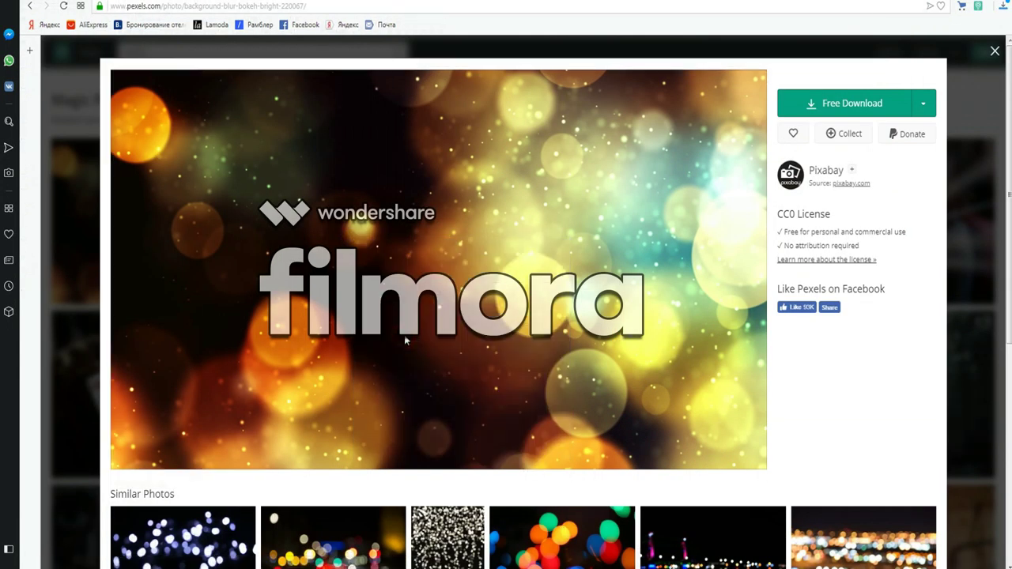
pyautogui.click(49, 152)
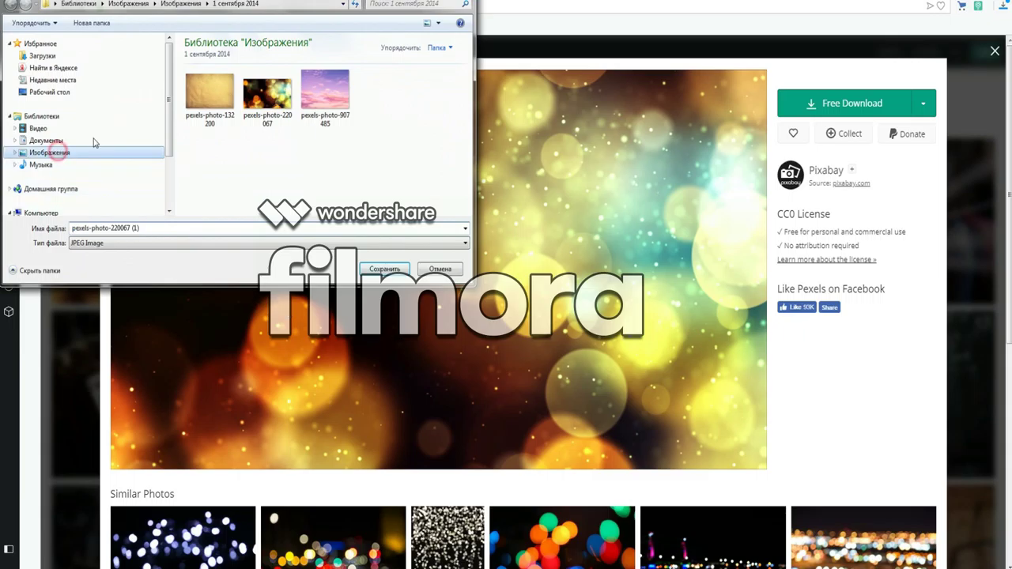
pyautogui.click(202, 95)
pyautogui.doubleClick(202, 95)
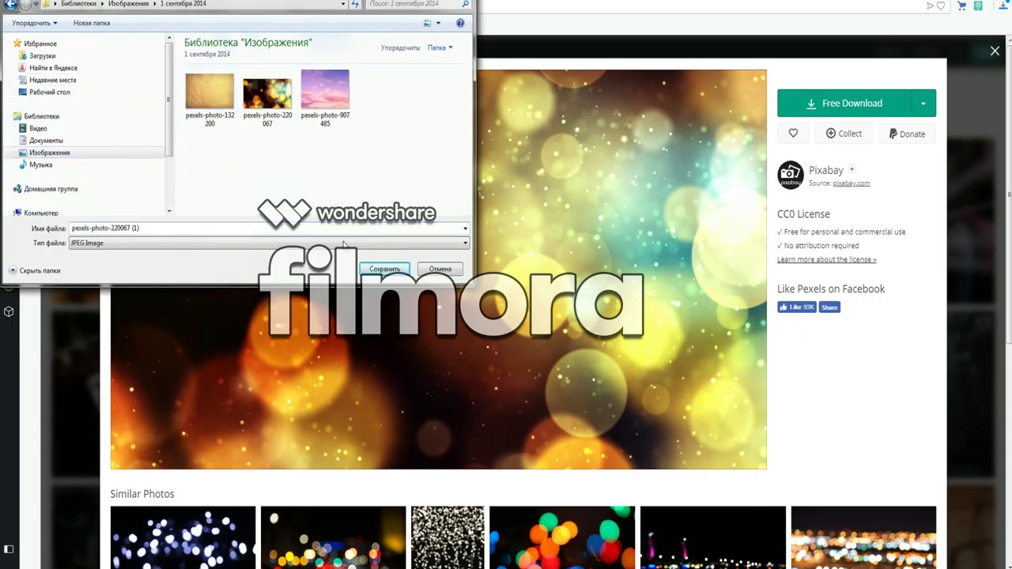
pyautogui.click(394, 266)
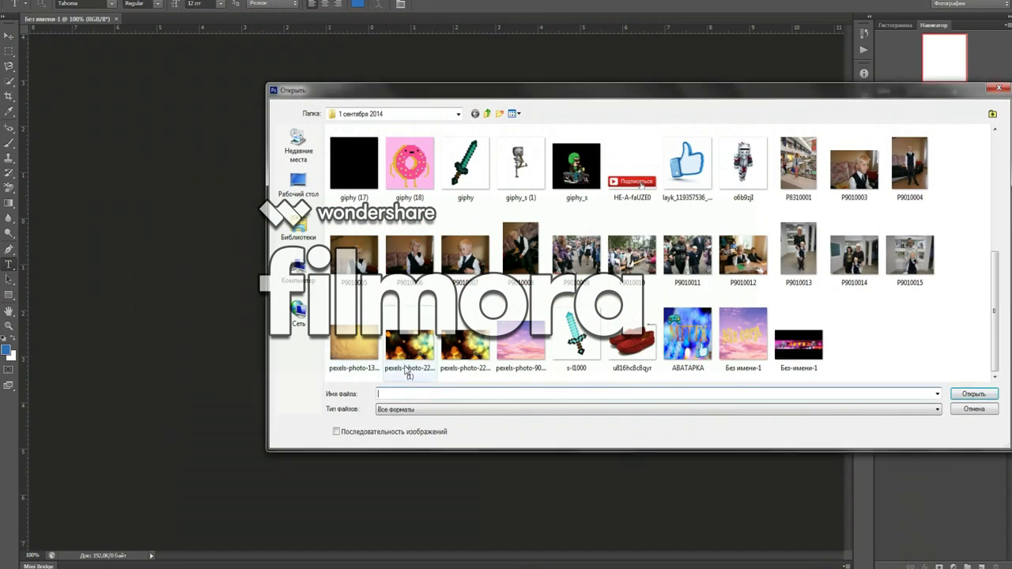
# Step: Switch to Photoshop and open "pexels-photo-220067 (1).jpeg", accepting the embedded colour profile handling
pyautogui.write('зщ')
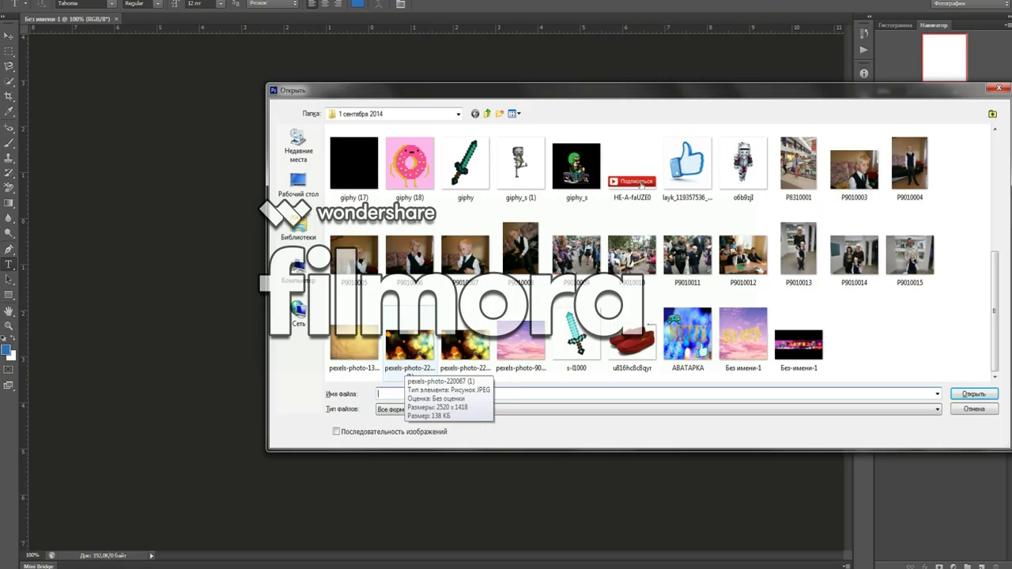
pyautogui.write('p')
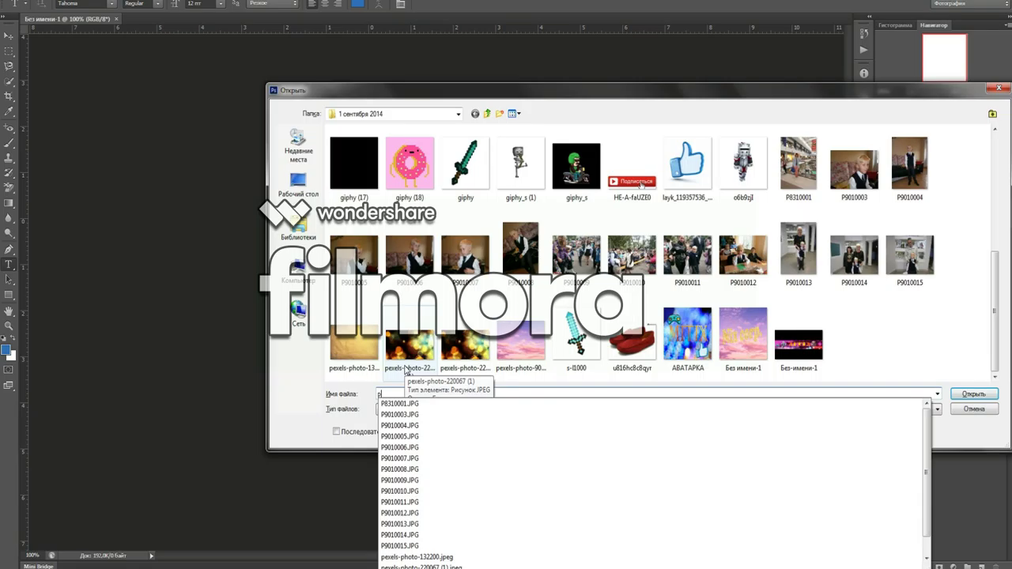
pyautogui.write('e')
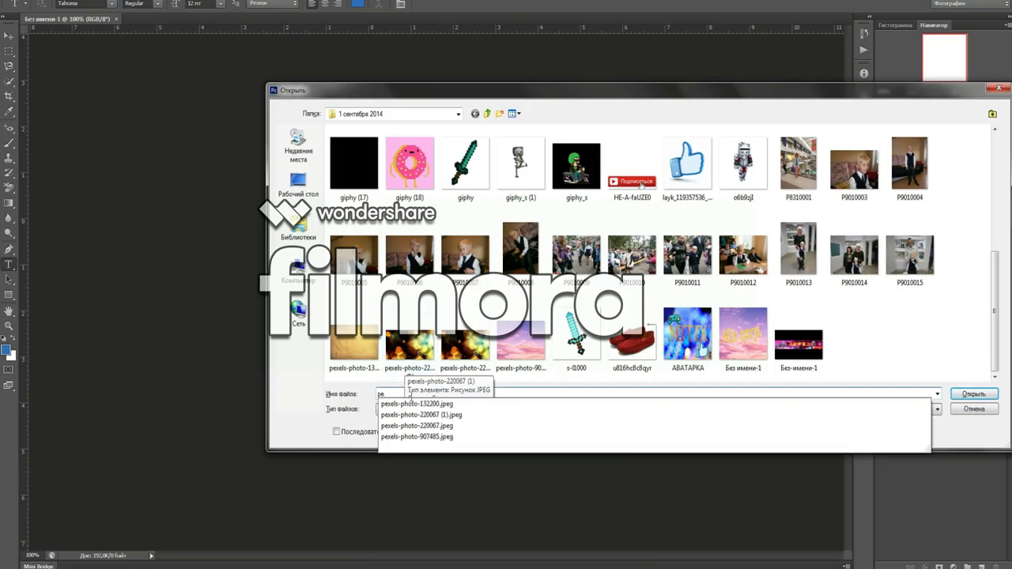
pyautogui.click(421, 414)
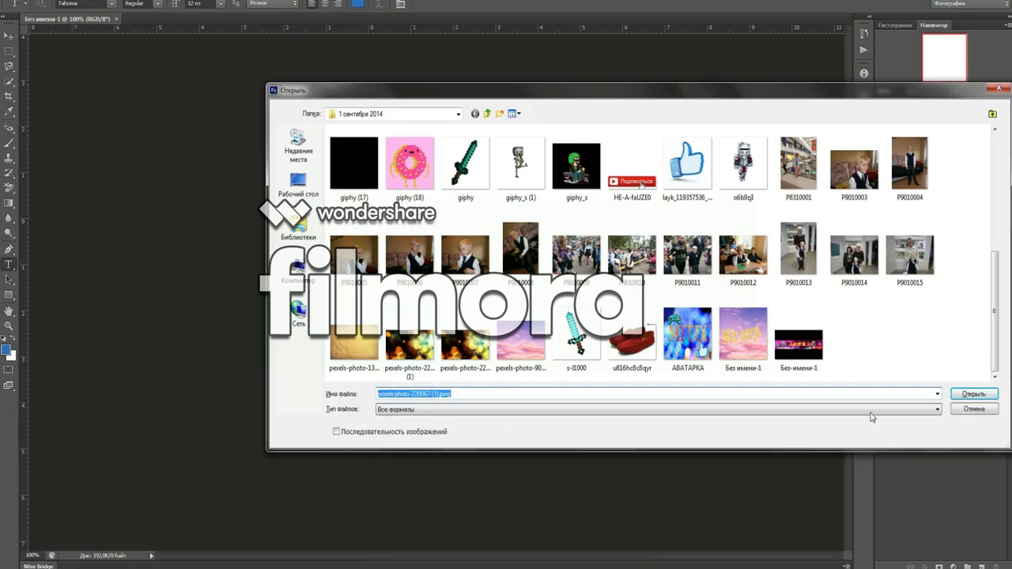
pyautogui.click(948, 393)
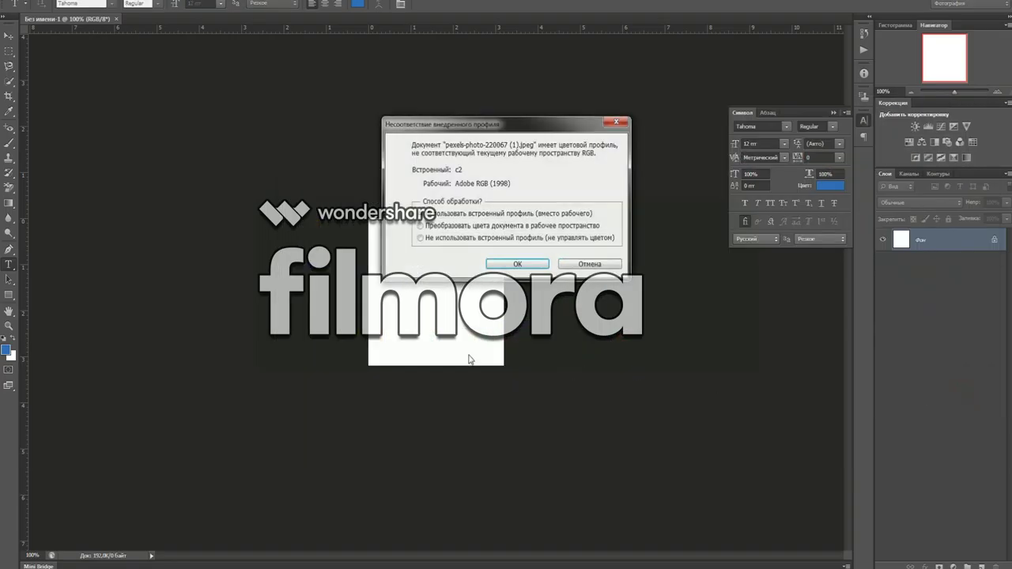
pyautogui.click(518, 262)
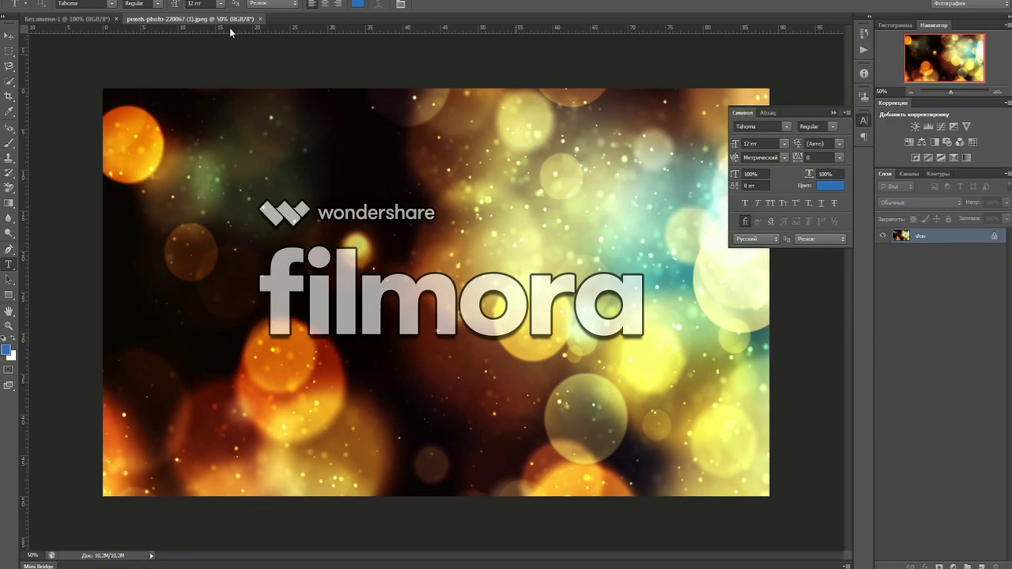
# Step: Select the whole bokeh photo with the Rectangular Marquee and move it into the untitled document as a new layer
pyautogui.click(10, 52)
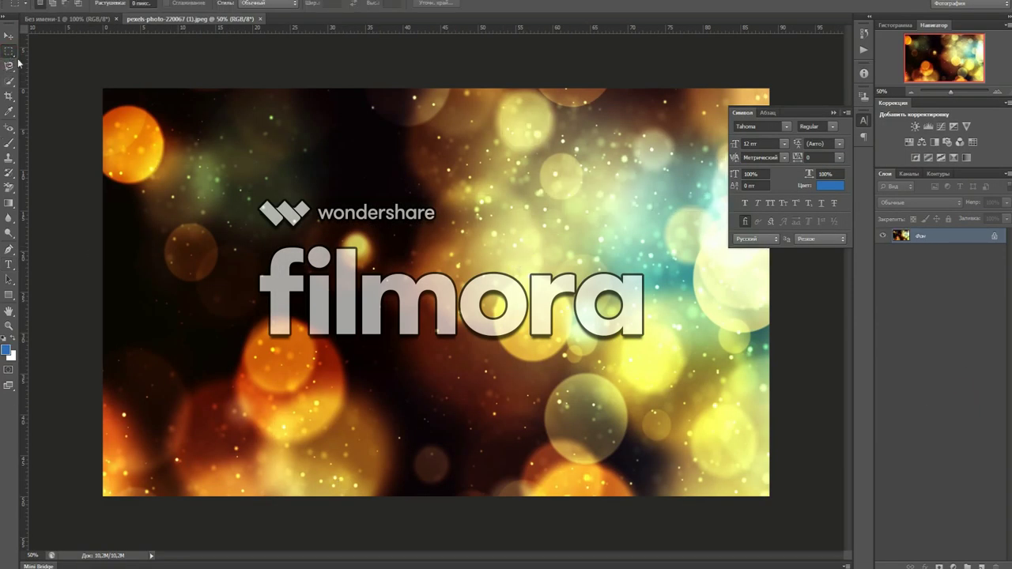
pyautogui.moveTo(103, 89); pyautogui.dragTo(779, 499)
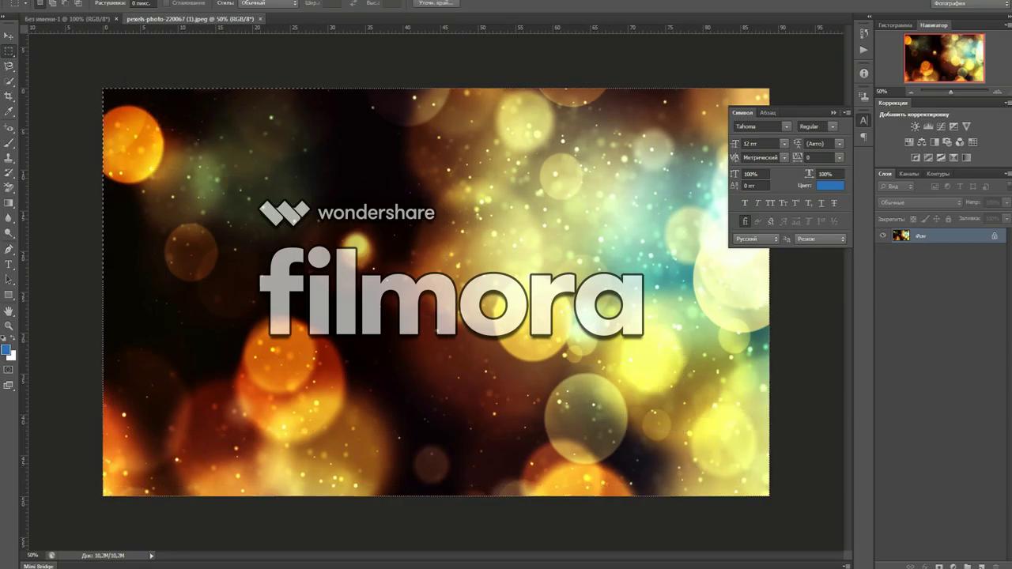
pyautogui.click(9, 36)
pyautogui.moveTo(378, 241); pyautogui.dragTo(107, 23)
pyautogui.moveTo(107, 21); pyautogui.dragTo(377, 313)
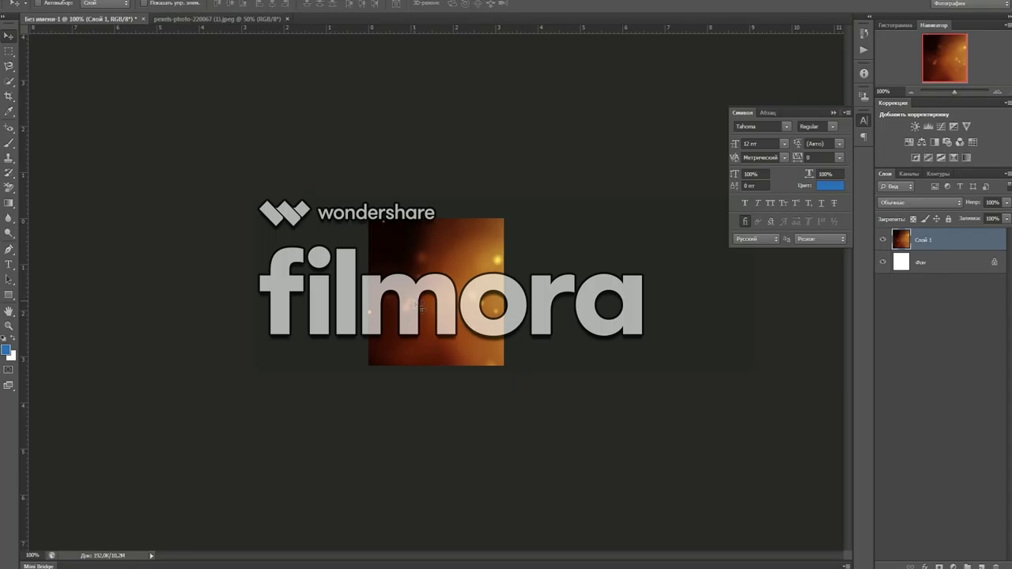
# Step: Free-transform the photo layer, scaling it down to about 24% width and 26% height
pyautogui.hotkey('ctrl', 't')
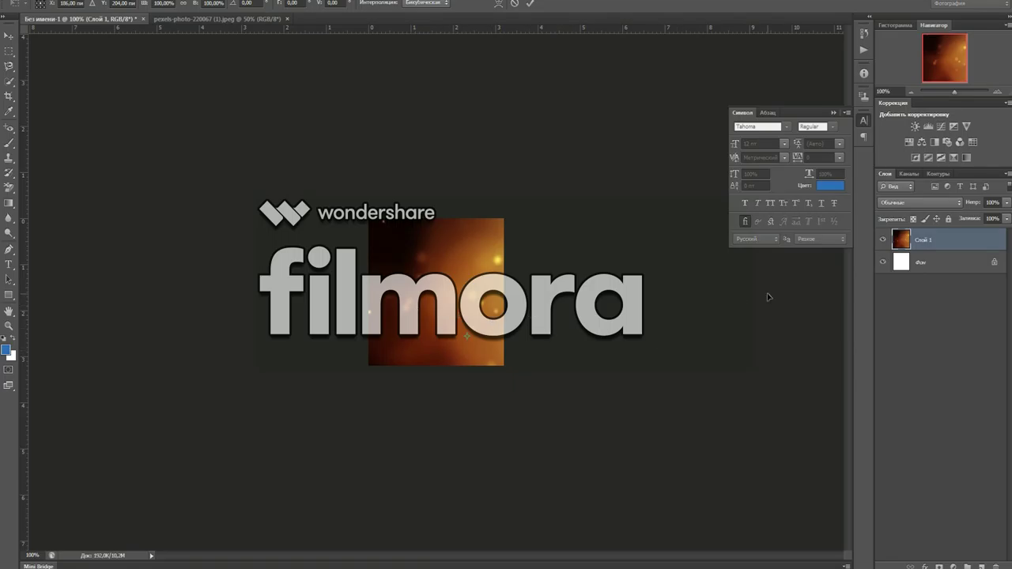
pyautogui.hotkey('ctrl', '0')
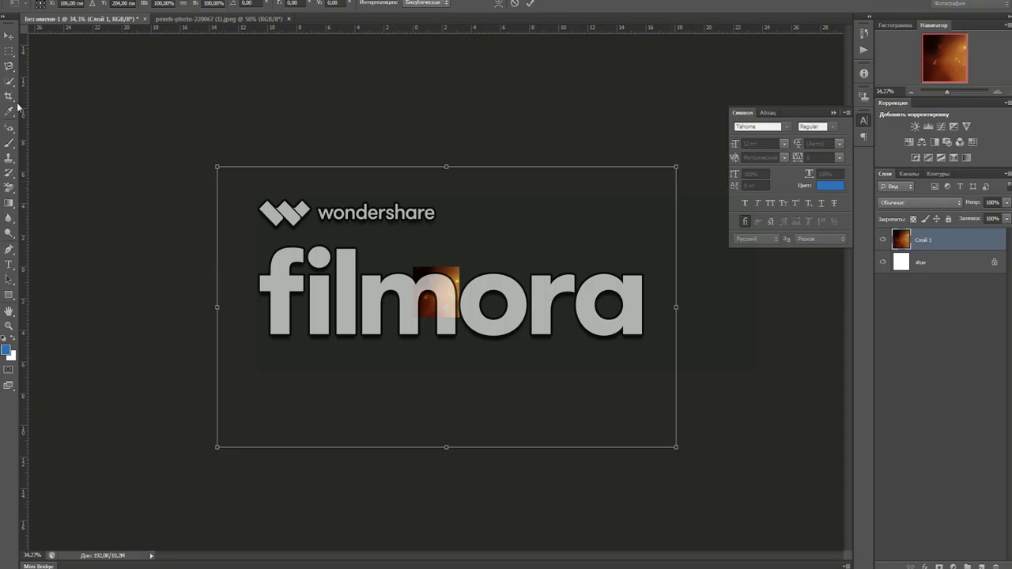
pyautogui.moveTo(676, 167)
pyautogui.mouseDown()
pyautogui.moveTo(638, 181)
pyautogui.moveTo(664, 164)
pyautogui.mouseUp()
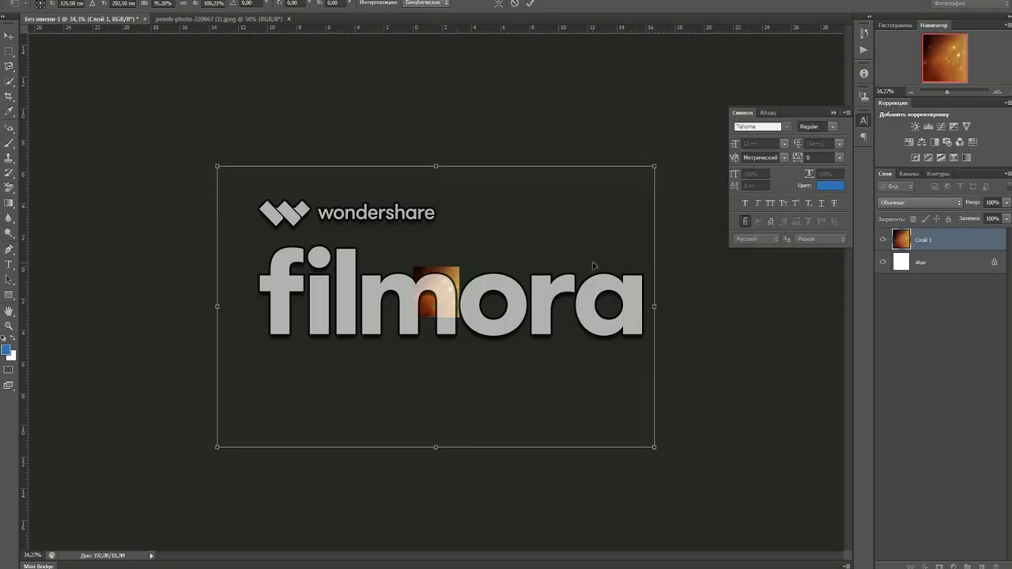
pyautogui.moveTo(654, 167); pyautogui.dragTo(490, 271)
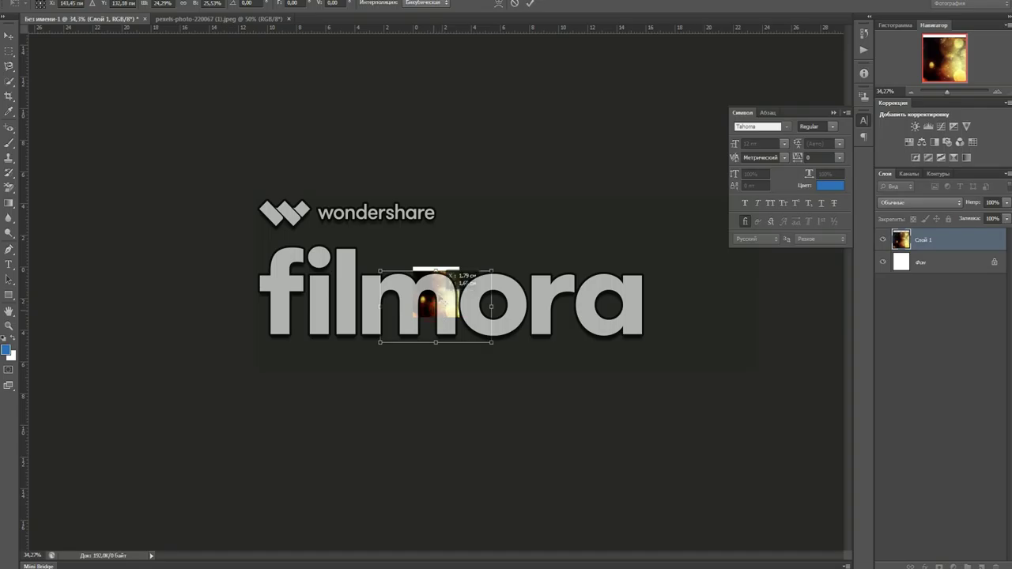
# Step: Squeeze the photo layer to about 12% width and 17% height and align it with the canvas's lower-left corner
pyautogui.scroll(6, 669, 290)
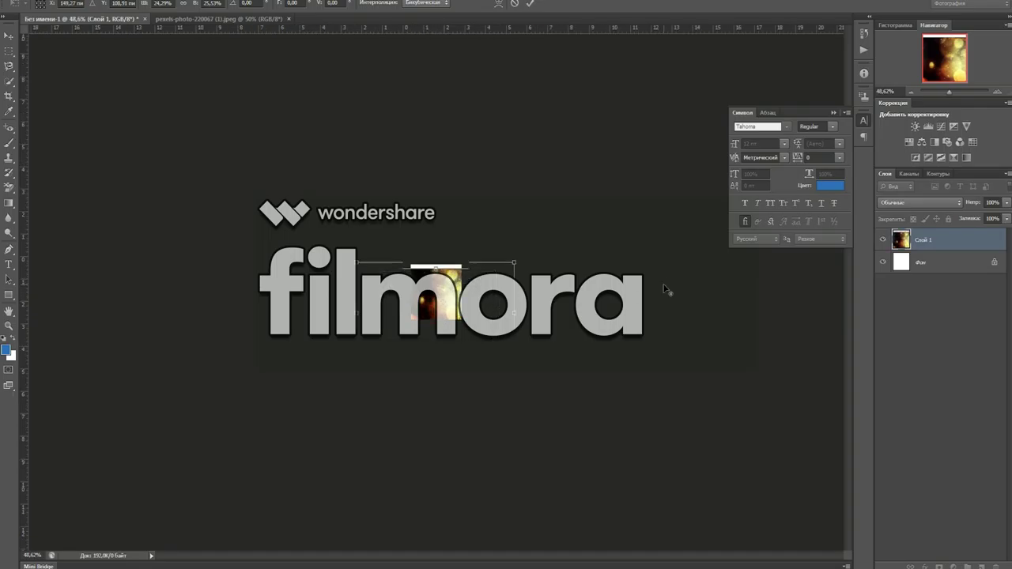
pyautogui.moveTo(455, 296); pyautogui.dragTo(526, 283)
pyautogui.moveTo(404, 238); pyautogui.dragTo(414, 274)
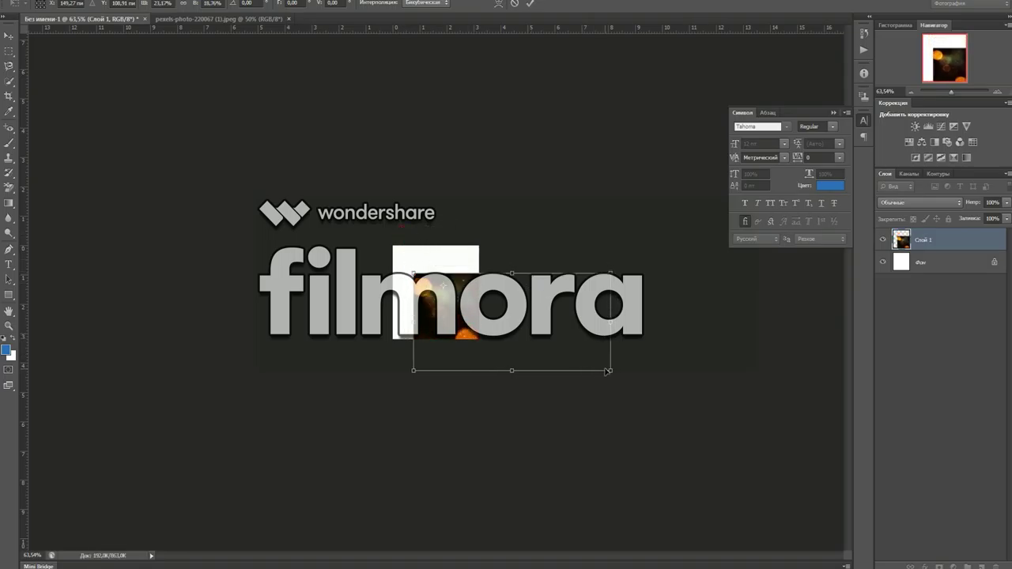
pyautogui.moveTo(512, 272)
pyautogui.mouseDown()
pyautogui.moveTo(512, 217)
pyautogui.moveTo(513, 283)
pyautogui.mouseUp()
pyautogui.moveTo(610, 326); pyautogui.dragTo(527, 326)
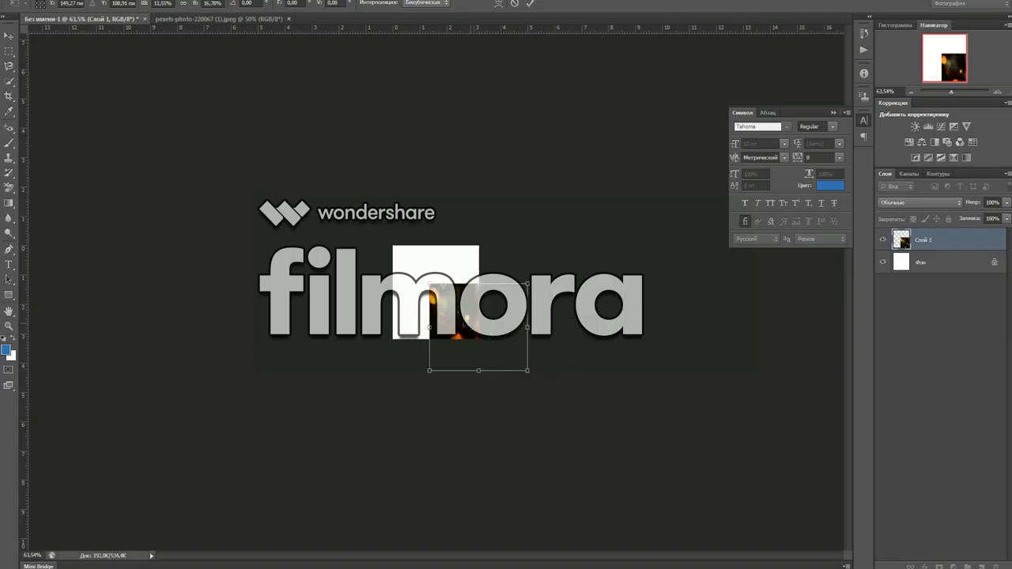
pyautogui.moveTo(476, 291); pyautogui.dragTo(439, 259)
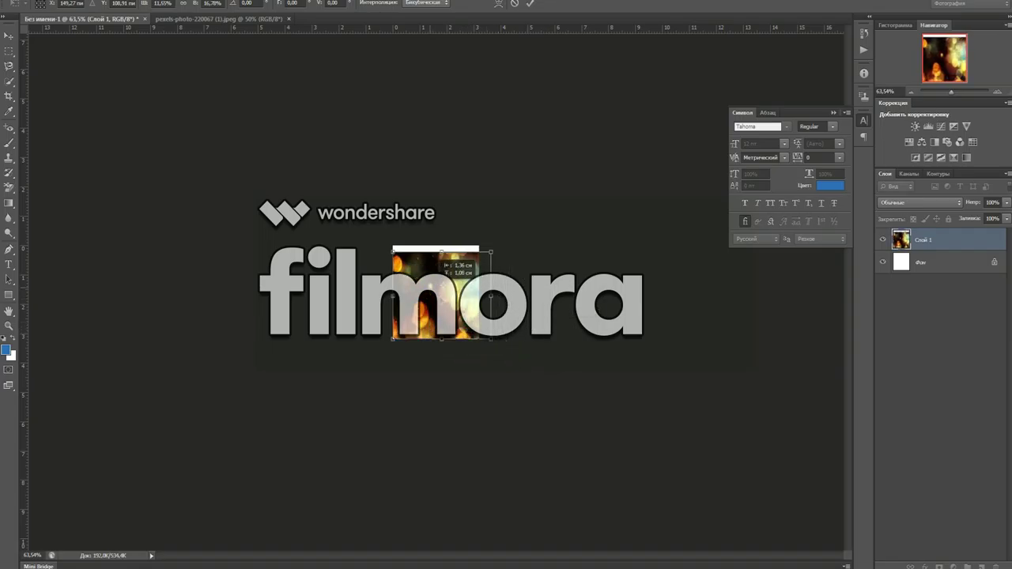
# Step: Stretch the photo's edges slightly beyond all sides of the canvas, to about 11% width and 19% height, and apply the transformation
pyautogui.scroll(4, 579, 360)
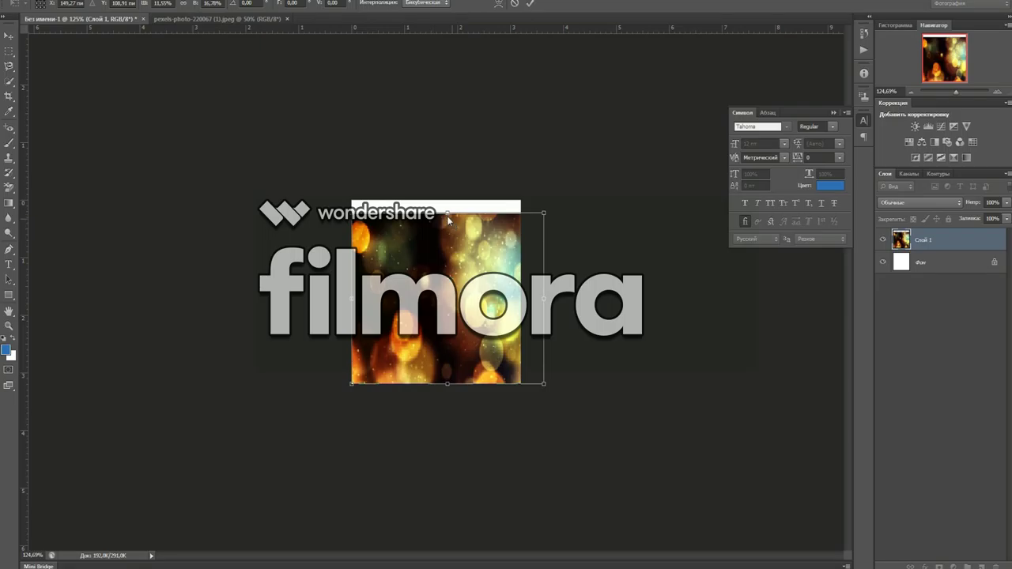
pyautogui.moveTo(448, 213); pyautogui.dragTo(448, 200)
pyautogui.moveTo(544, 383); pyautogui.dragTo(521, 384)
pyautogui.moveTo(436, 385); pyautogui.dragTo(437, 392)
pyautogui.moveTo(521, 295); pyautogui.dragTo(528, 296)
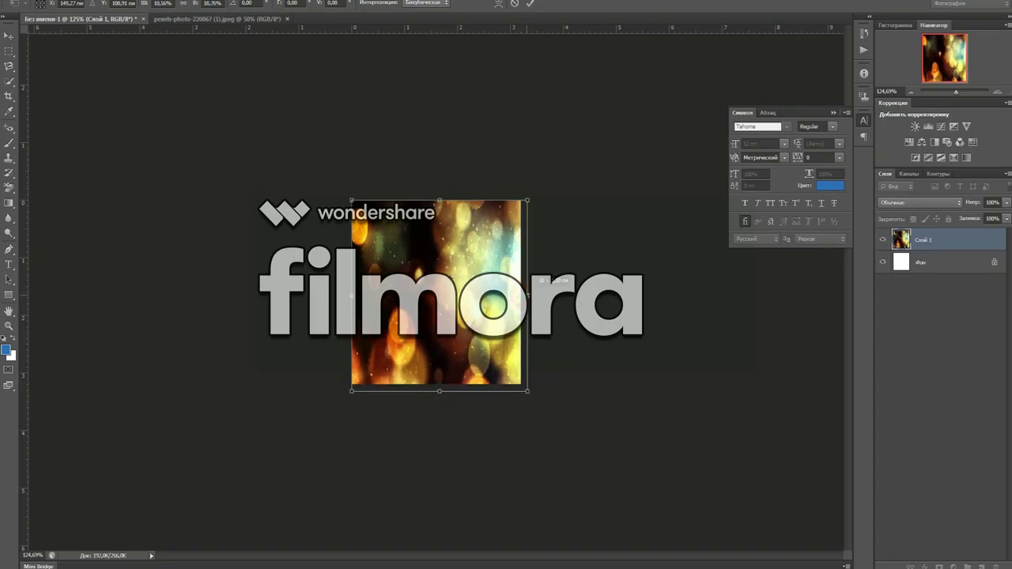
pyautogui.moveTo(441, 201); pyautogui.dragTo(440, 193)
pyautogui.moveTo(349, 294); pyautogui.dragTo(344, 294)
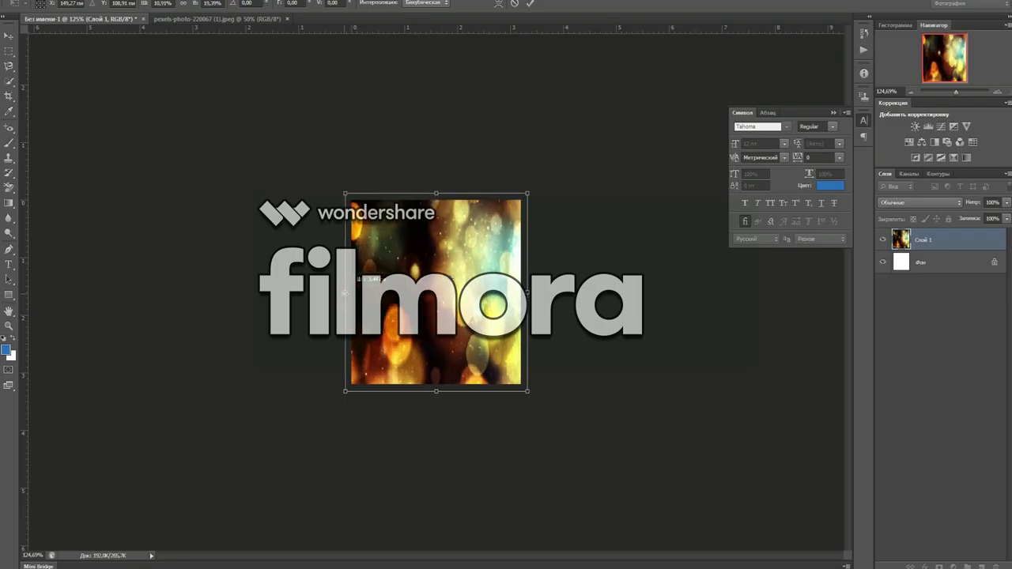
pyautogui.click(9, 36)
pyautogui.click(442, 206)
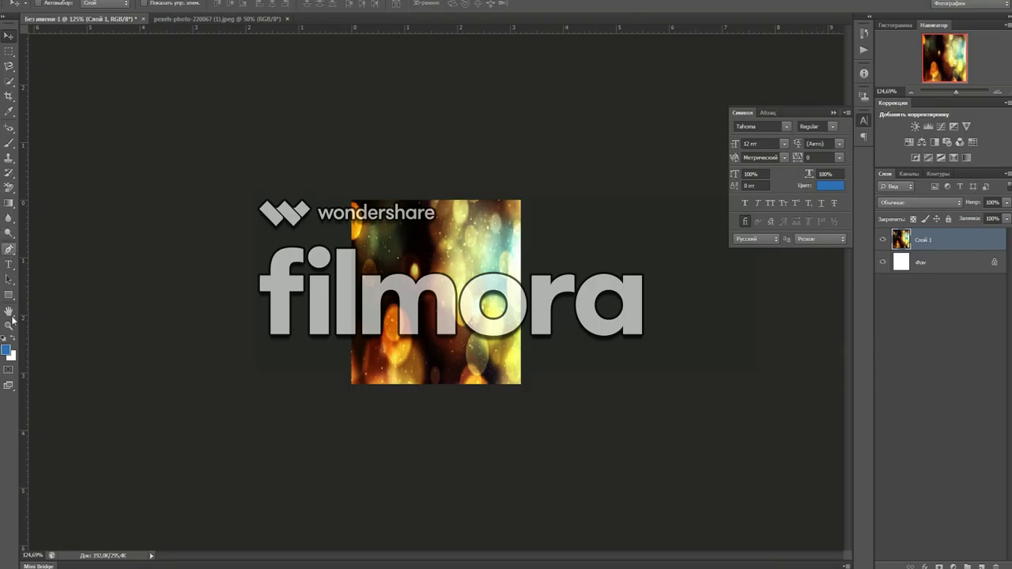
# Step: Activate the Type tool and set its font to Kristen ITC
pyautogui.click(10, 265)
pyautogui.click(4, 265)
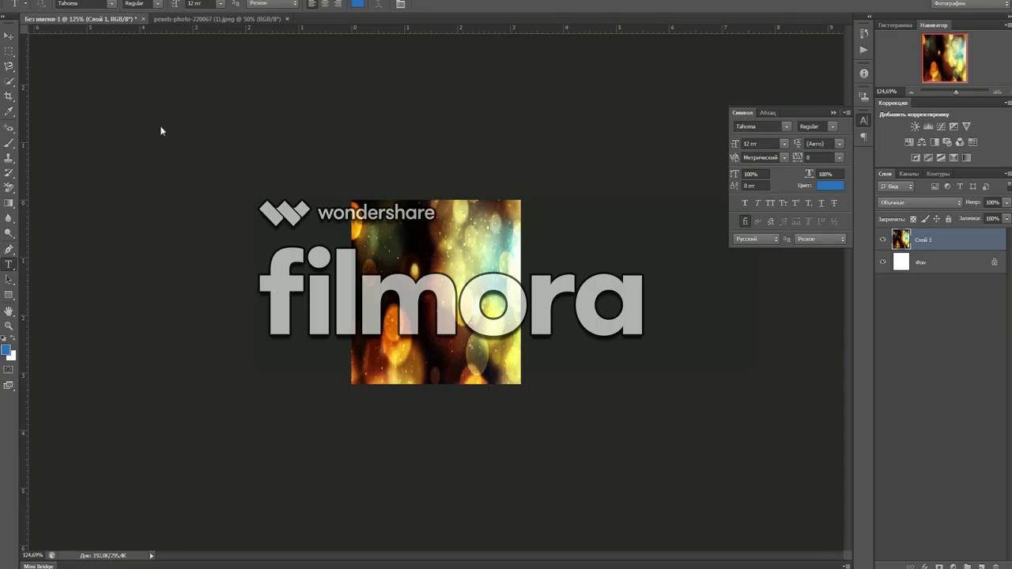
pyautogui.click(111, 8)
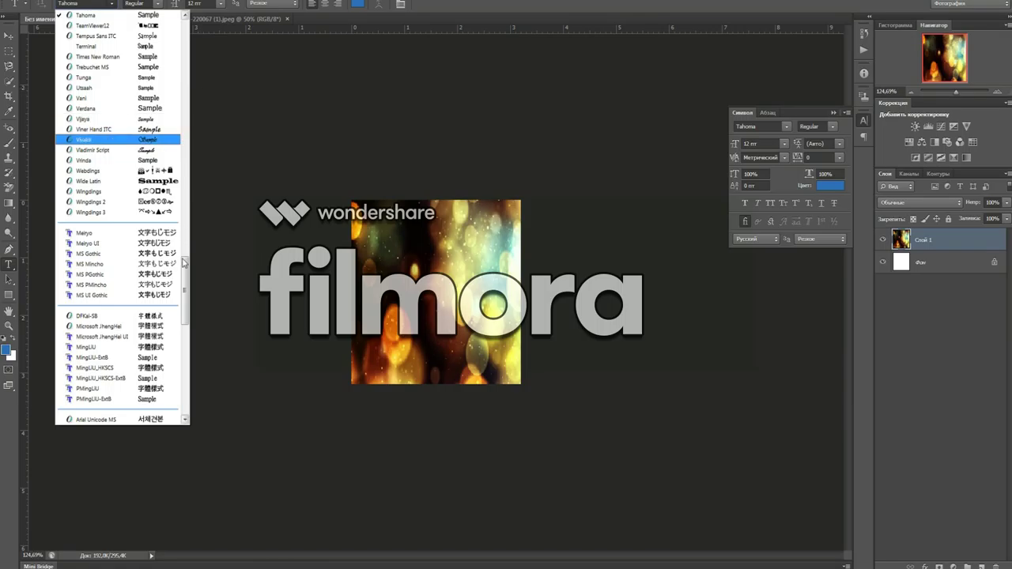
pyautogui.moveTo(183, 271); pyautogui.dragTo(168, 403)
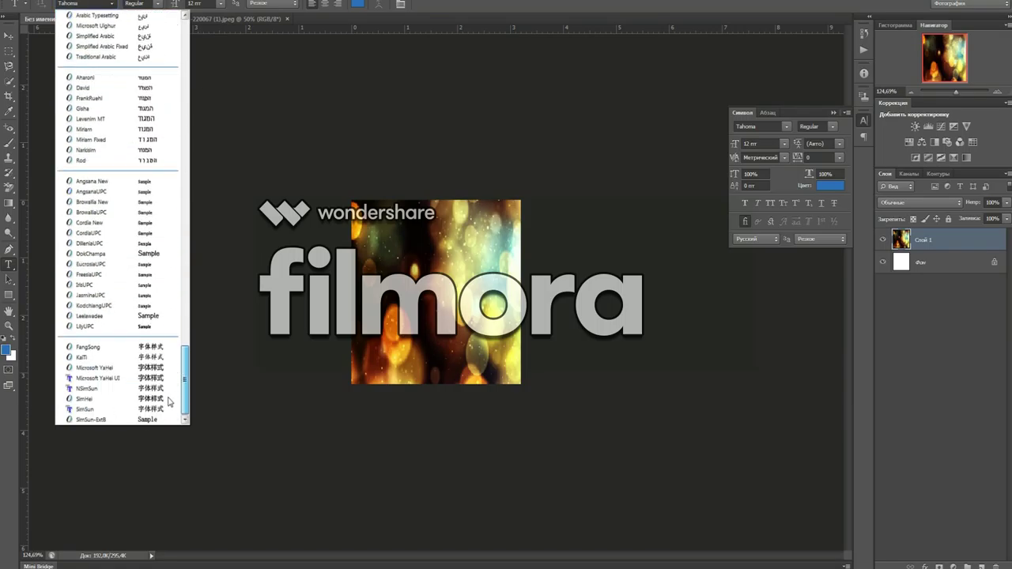
pyautogui.scroll(15, 170, 391)
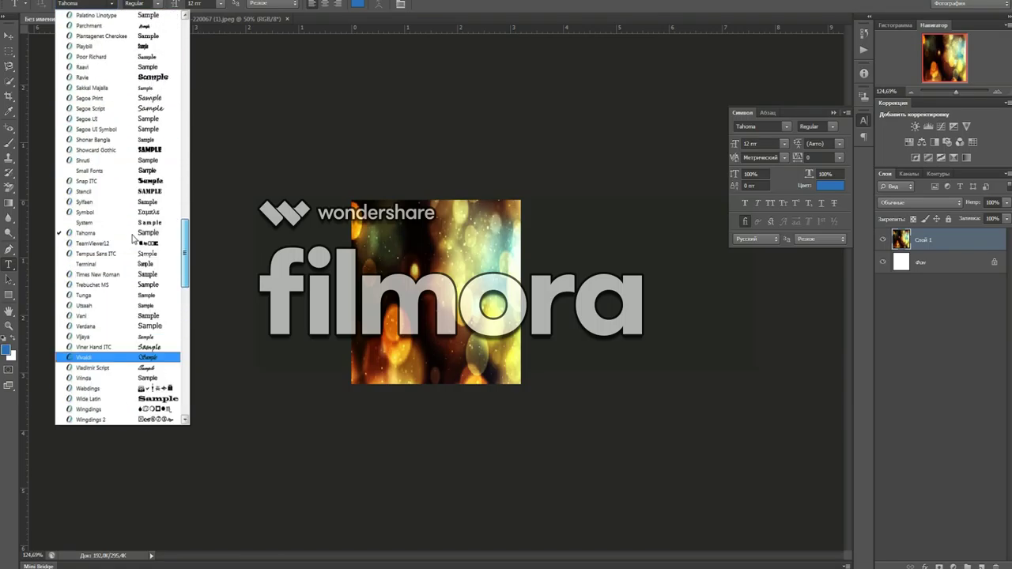
pyautogui.scroll(6, 139, 229)
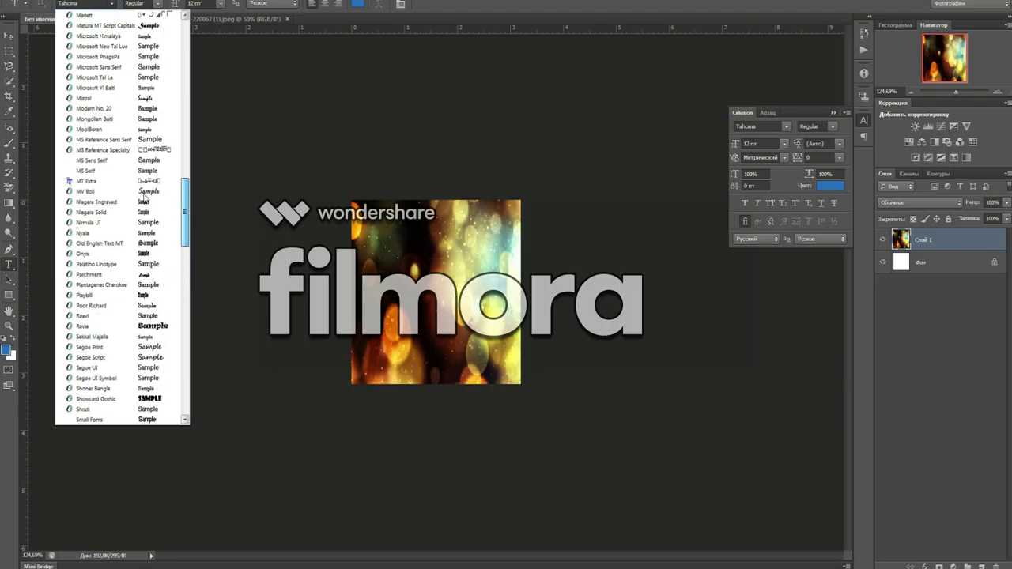
pyautogui.scroll(5, 145, 199)
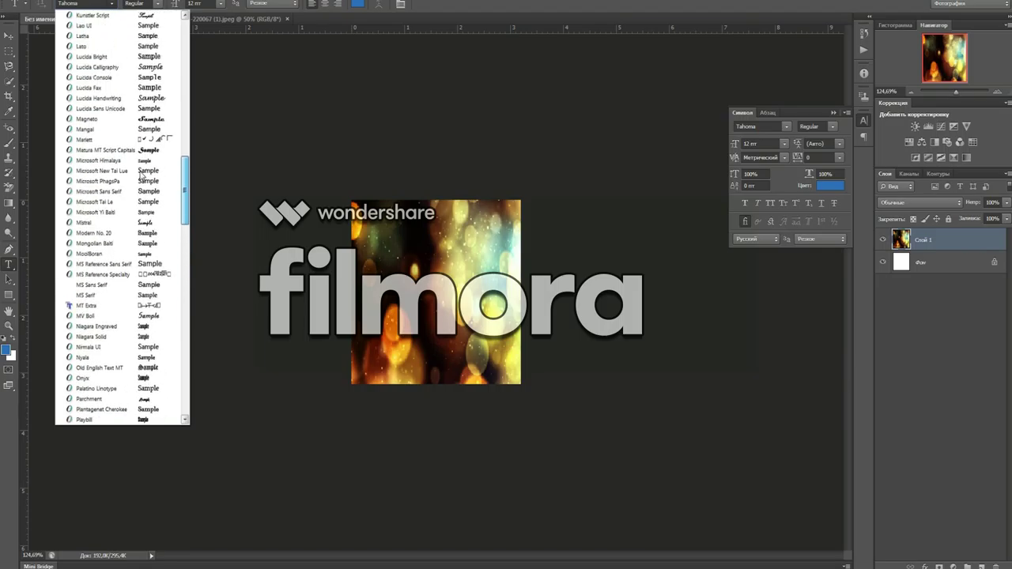
pyautogui.scroll(1, 139, 165)
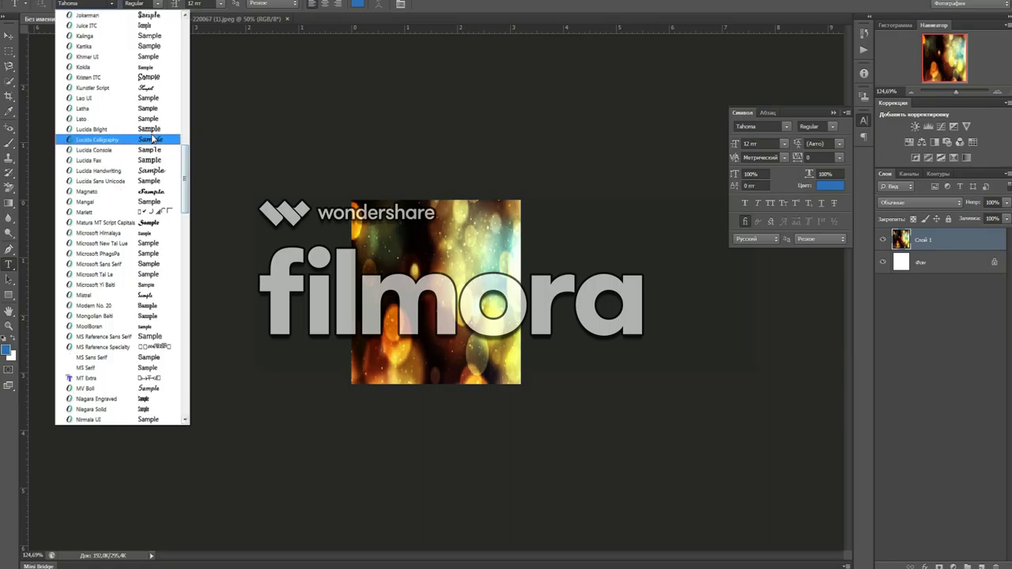
pyautogui.click(137, 77)
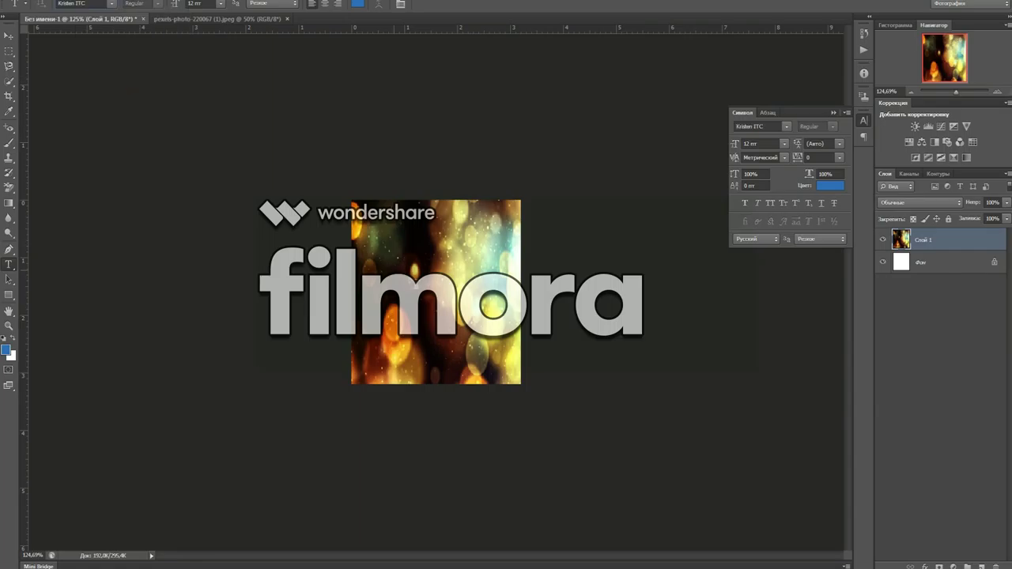
# Step: Enter the text "Mitix" on a new text layer in the upper part of the bokeh photo
pyautogui.click(387, 261)
pyautogui.write('mi')
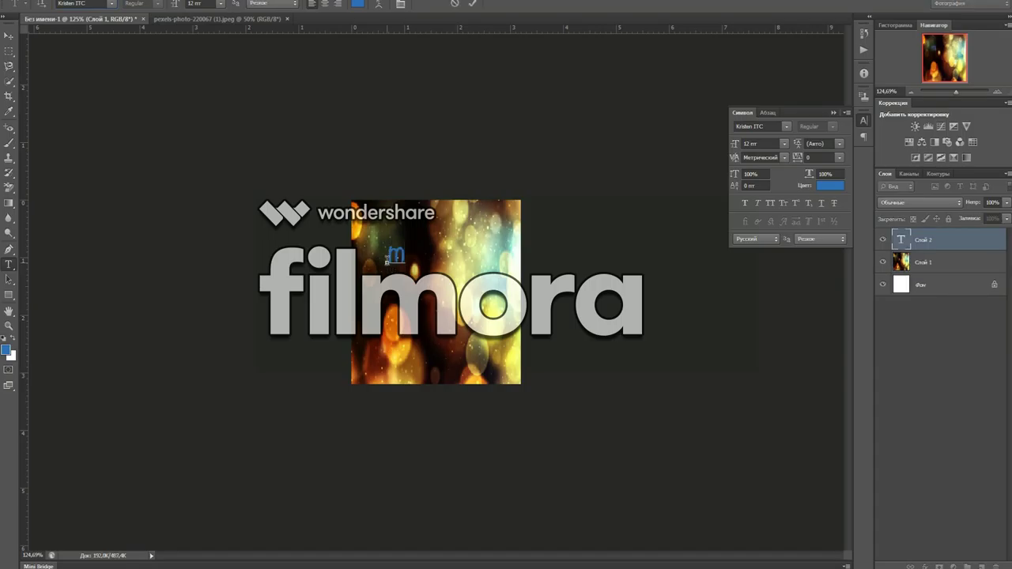
pyautogui.press('BackSpace')
pyautogui.press('BackSpace')
pyautogui.write('Mitix')
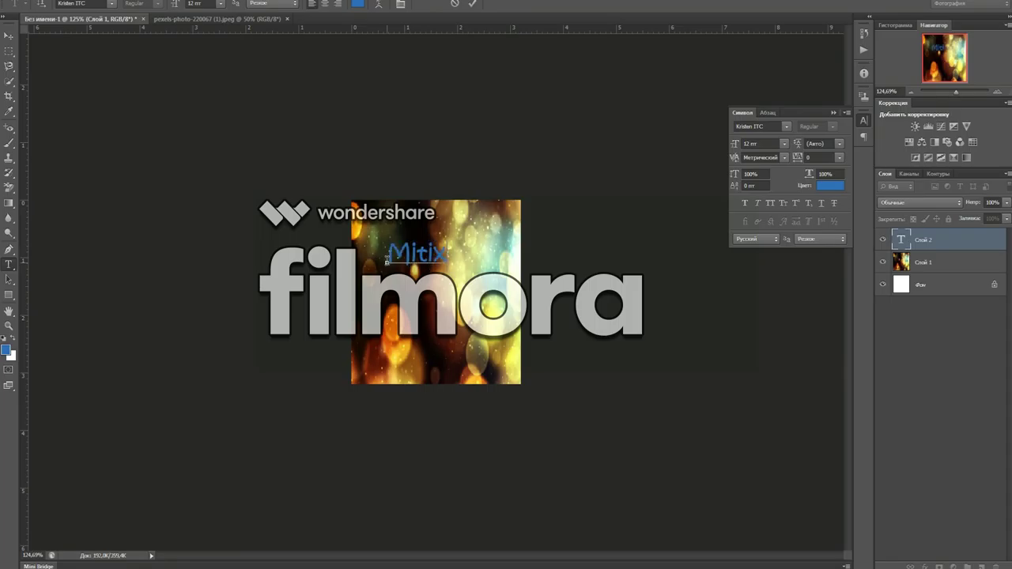
# Step: Enlarge the "Mitix" text to about 30 pt and widen it towards both sides of the canvas
pyautogui.press('ctrl')
pyautogui.moveTo(447, 271); pyautogui.dragTo(489, 316)
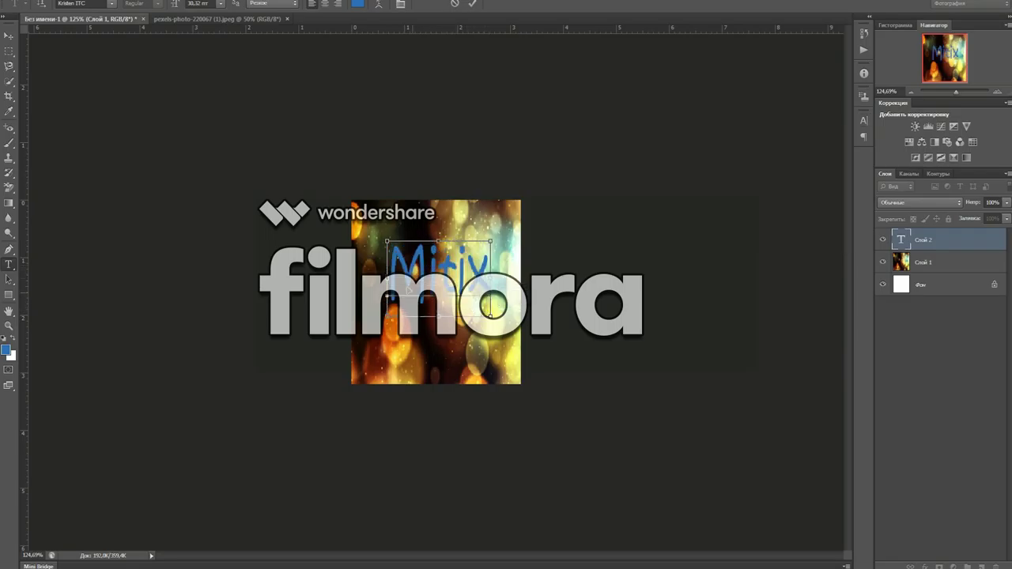
pyautogui.moveTo(386, 280); pyautogui.dragTo(378, 280)
pyautogui.moveTo(490, 278); pyautogui.dragTo(504, 278)
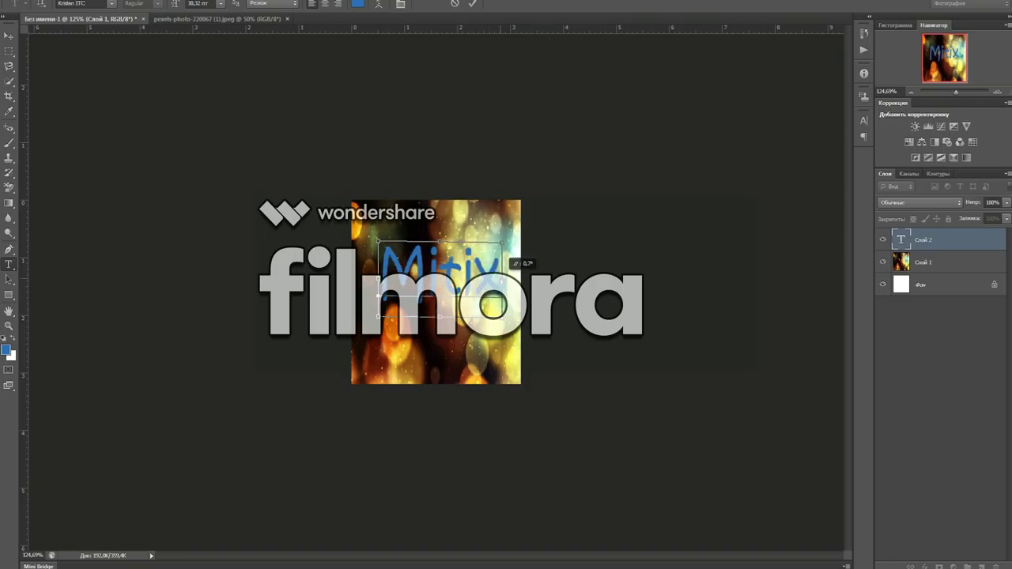
pyautogui.press('ctrl')
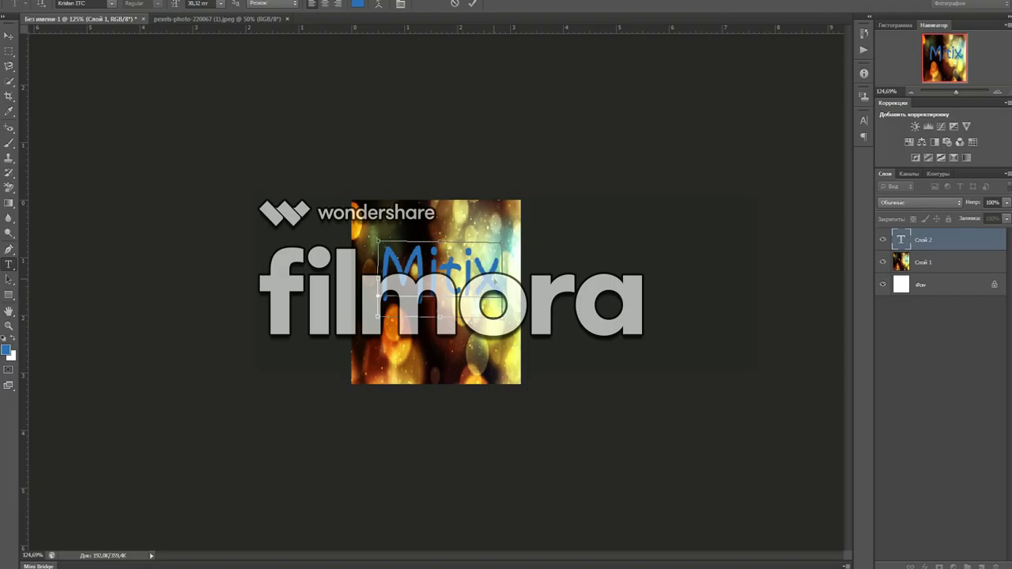
# Step: Tilt the "Mitix" text slightly clockwise and stretch it to about 34 pt across most of the canvas width
pyautogui.moveTo(442, 319); pyautogui.dragTo(442, 326)
pyautogui.moveTo(503, 324); pyautogui.dragTo(472, 321)
pyautogui.moveTo(378, 283); pyautogui.dragTo(376, 270)
pyautogui.moveTo(470, 284); pyautogui.dragTo(490, 286)
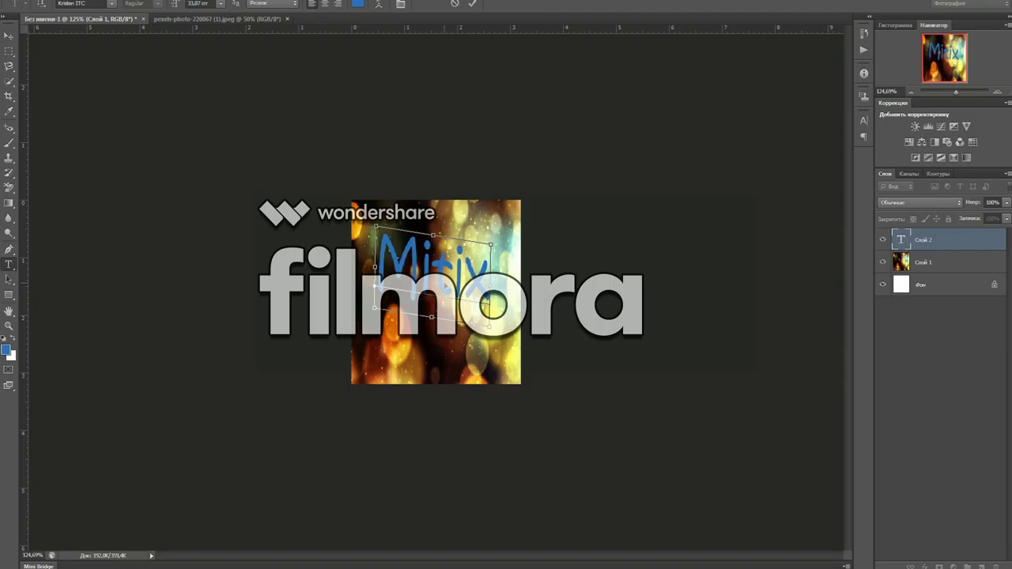
pyautogui.moveTo(491, 244); pyautogui.dragTo(504, 249)
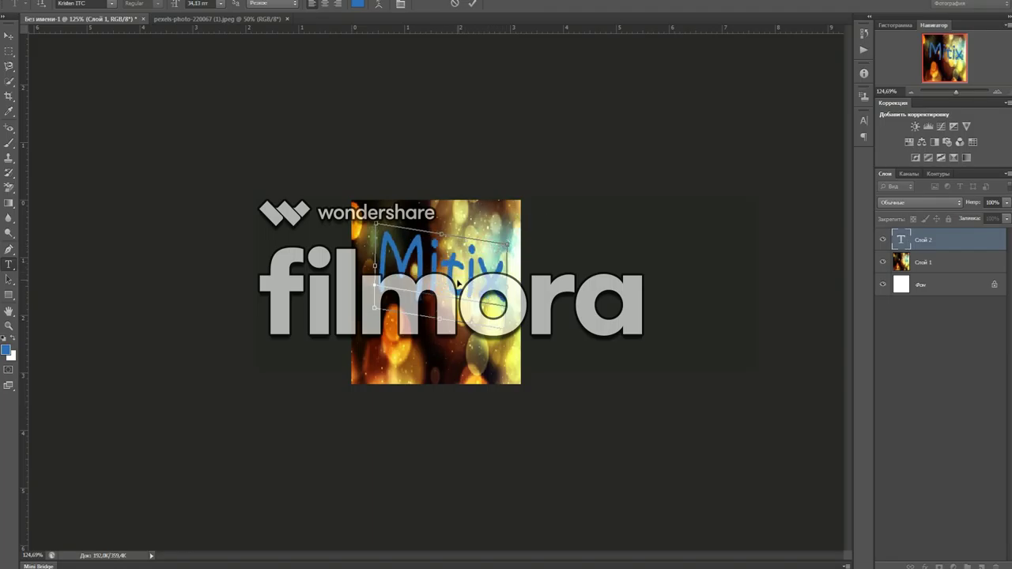
pyautogui.press('ctrl')
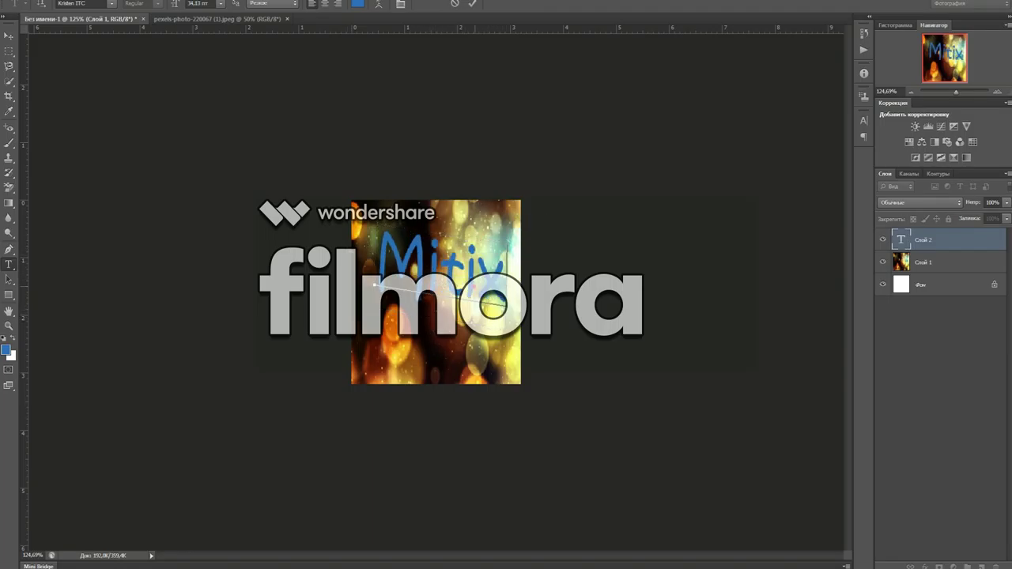
# Step: Commit the "Mitix" text and move it slightly down so it sits centred across the canvas
pyautogui.moveTo(475, 287); pyautogui.dragTo(463, 295)
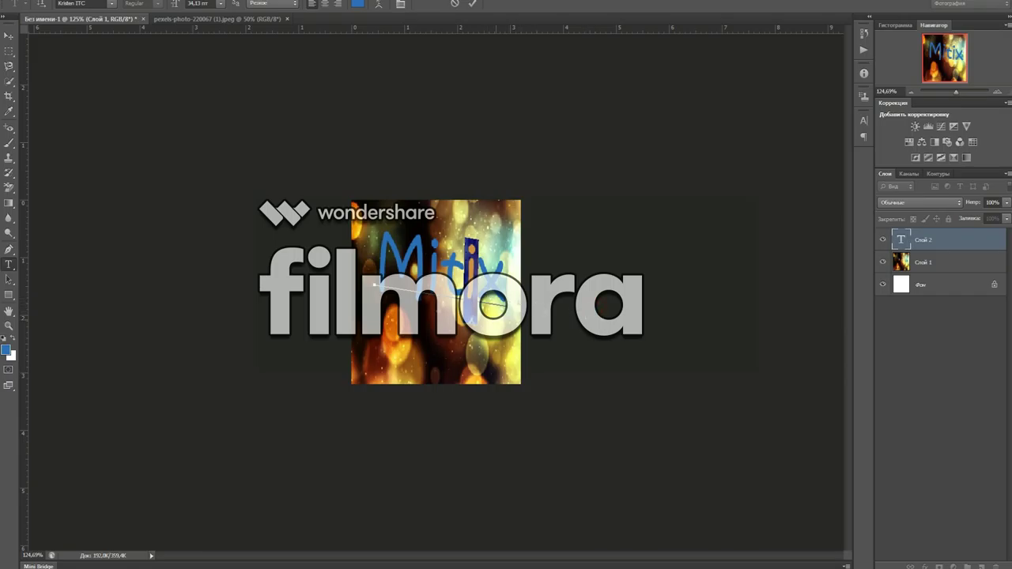
pyautogui.click(474, 307)
pyautogui.click(9, 36)
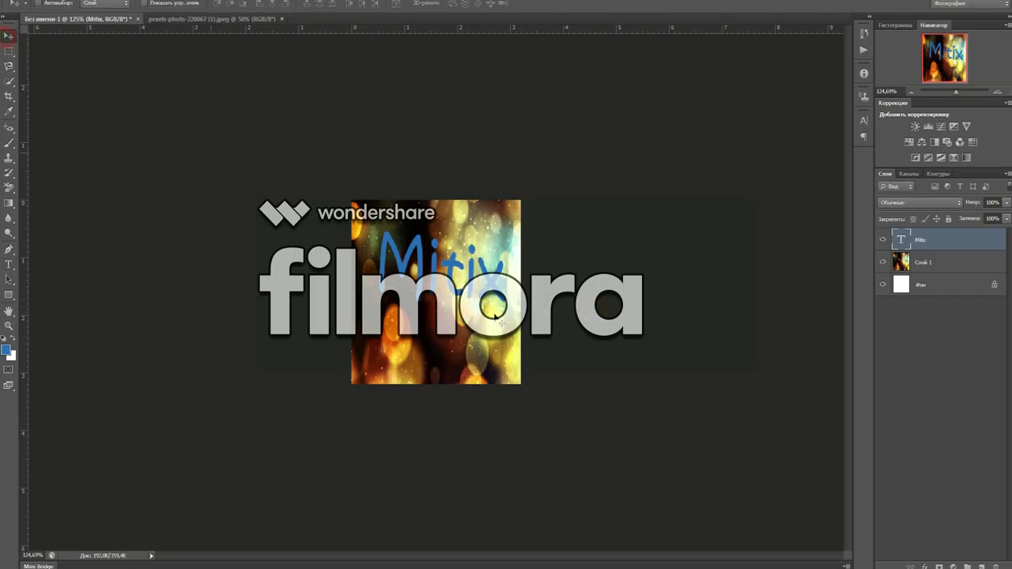
pyautogui.moveTo(456, 273)
pyautogui.mouseDown()
pyautogui.moveTo(447, 276)
pyautogui.moveTo(466, 257)
pyautogui.mouseUp()
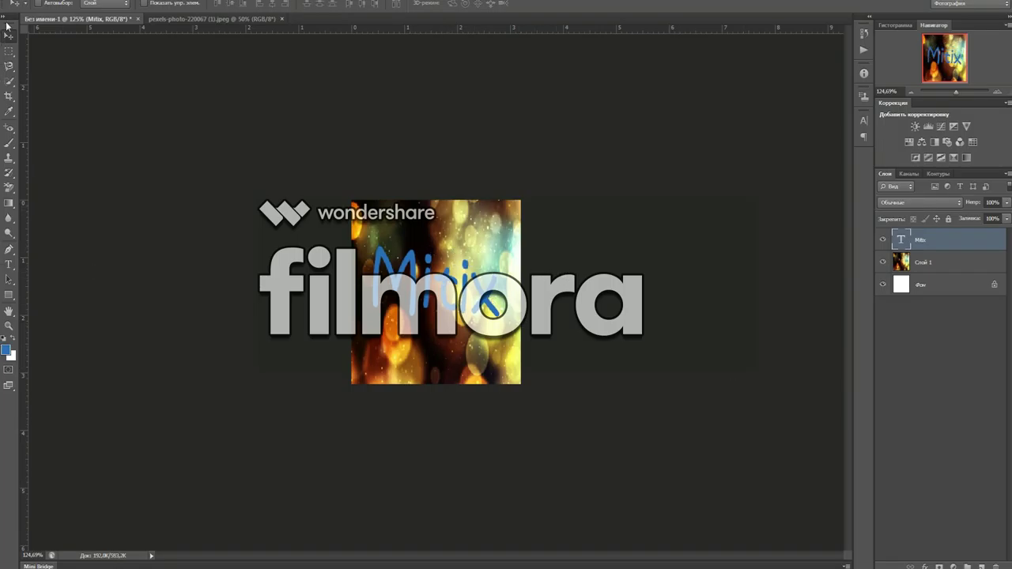
# Step: Open the explosion image 5707eb213e945153f6ee79e8 from the folder "1 сентября 2014" in the Pictures library
pyautogui.click(30, 1)
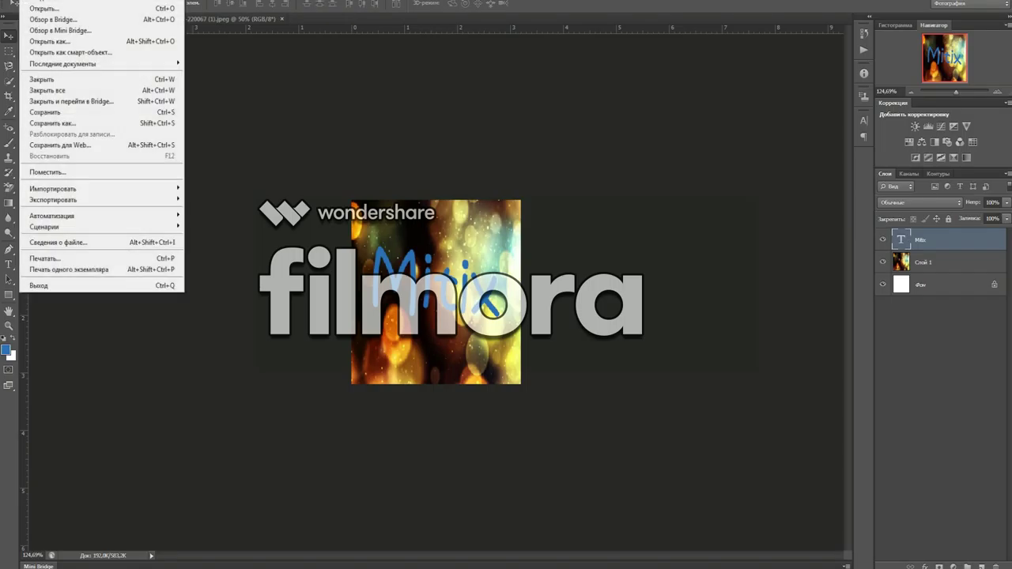
pyautogui.click(41, 9)
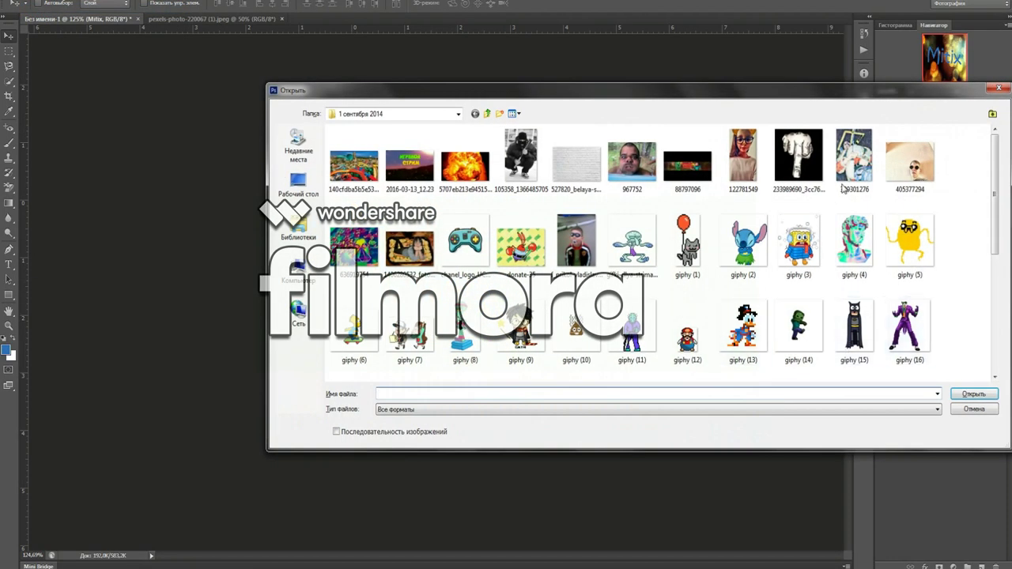
pyautogui.moveTo(996, 182); pyautogui.dragTo(999, 314)
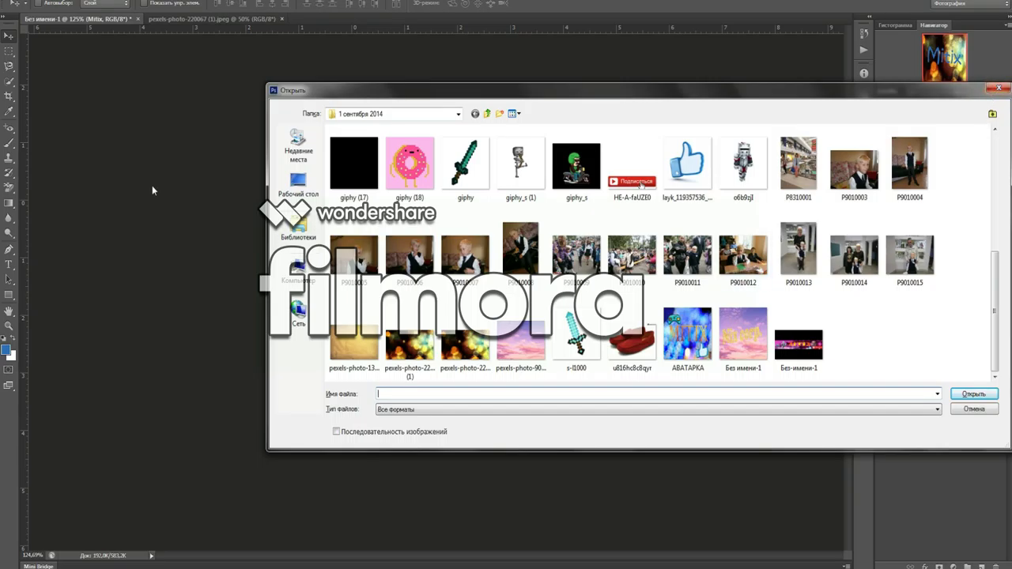
pyautogui.click(296, 235)
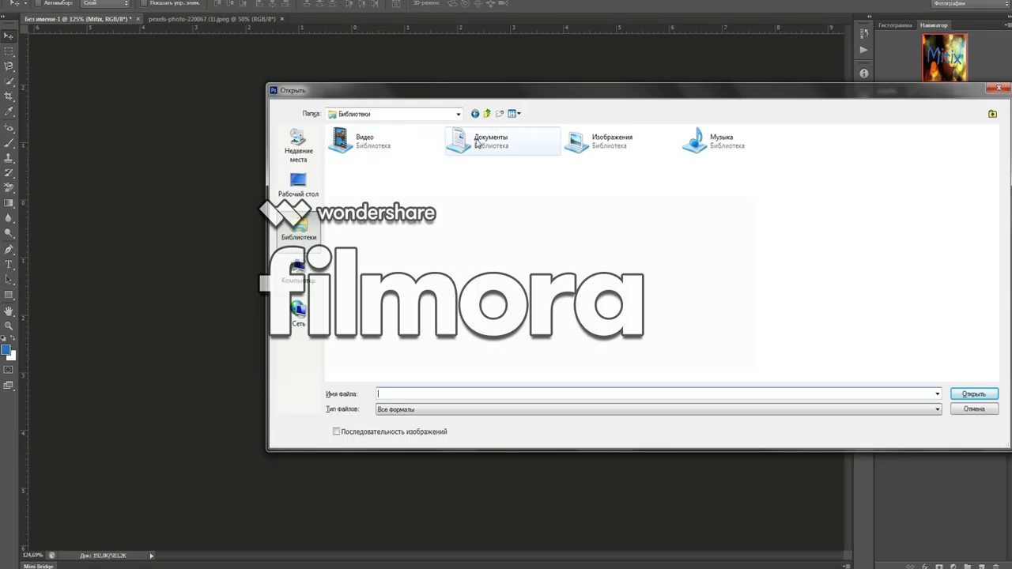
pyautogui.doubleClick(603, 146)
pyautogui.doubleClick(355, 162)
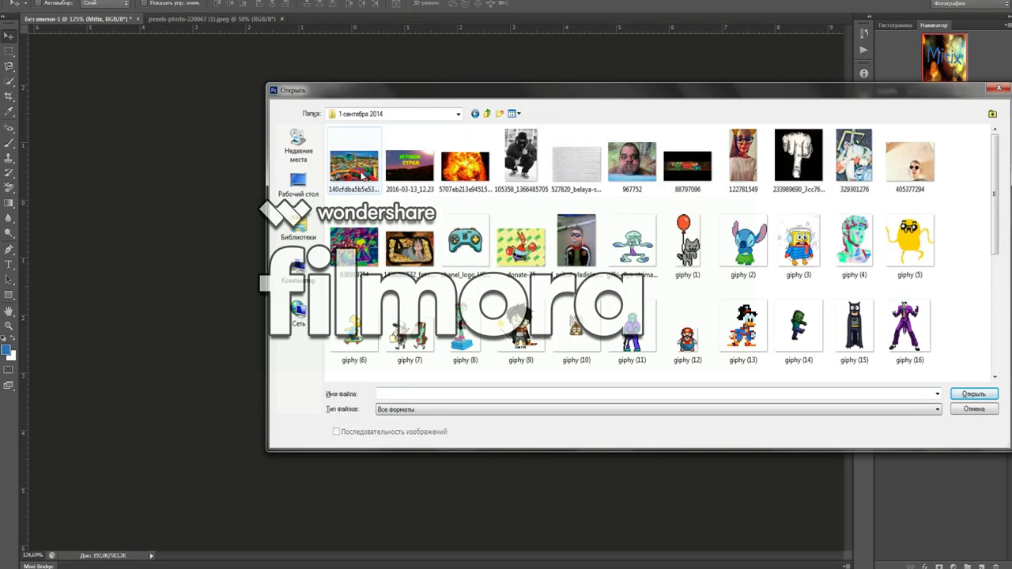
pyautogui.moveTo(993, 171); pyautogui.dragTo(949, 166)
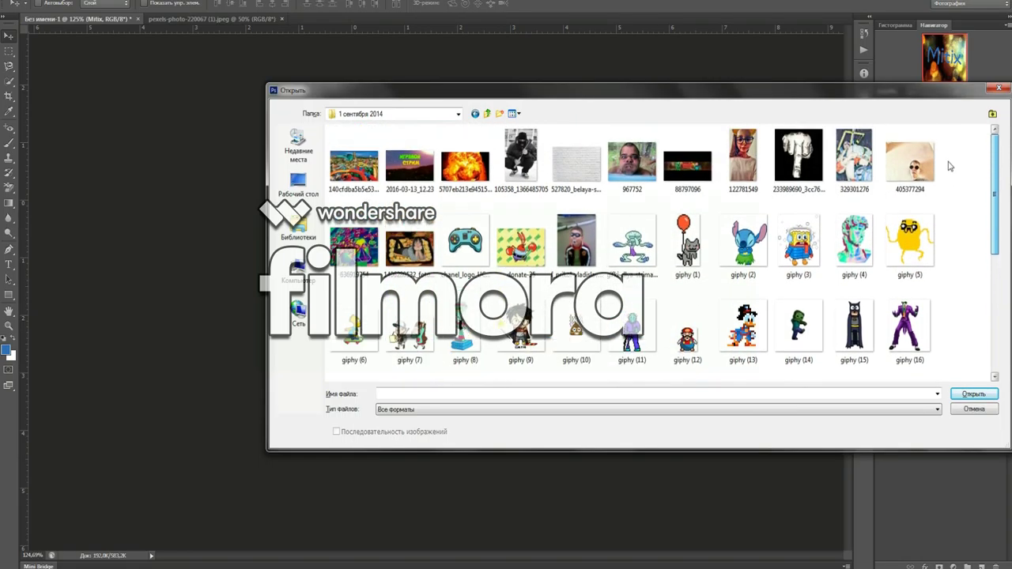
pyautogui.click(465, 164)
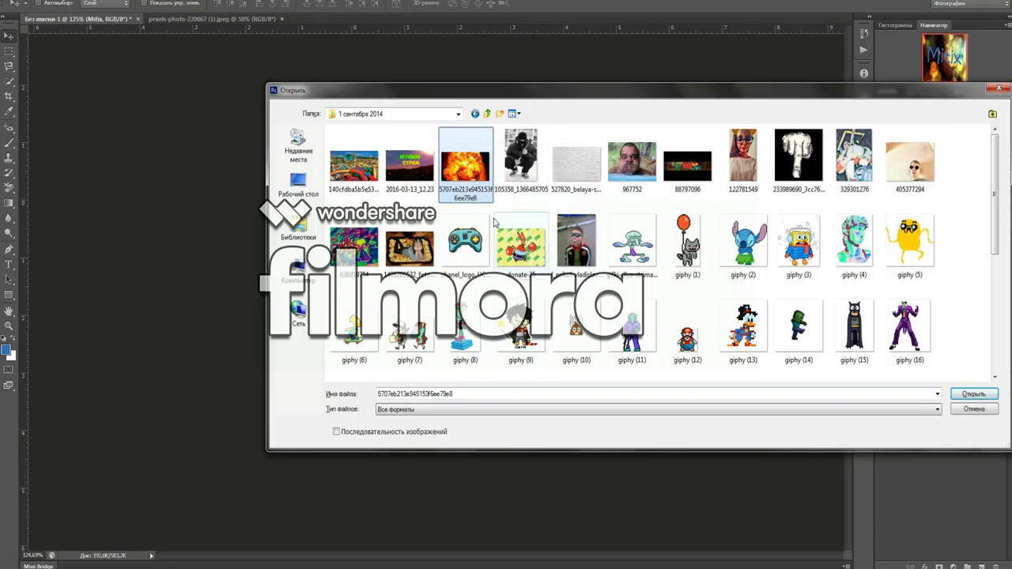
pyautogui.click(973, 395)
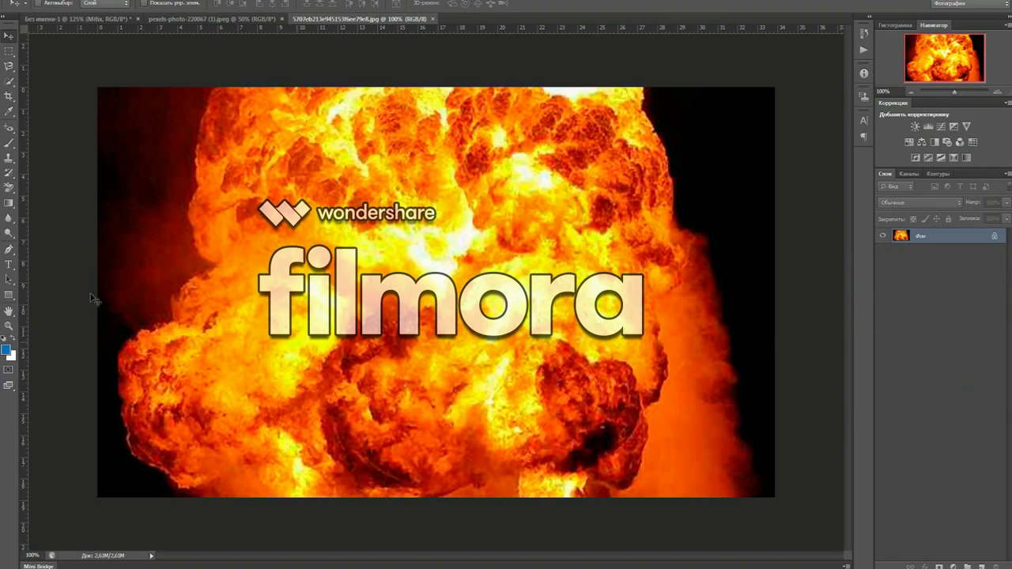
# Step: Select the central rectangle of the explosion and move it into the Mitix document, converting its colours to the destination profile
pyautogui.click(9, 50)
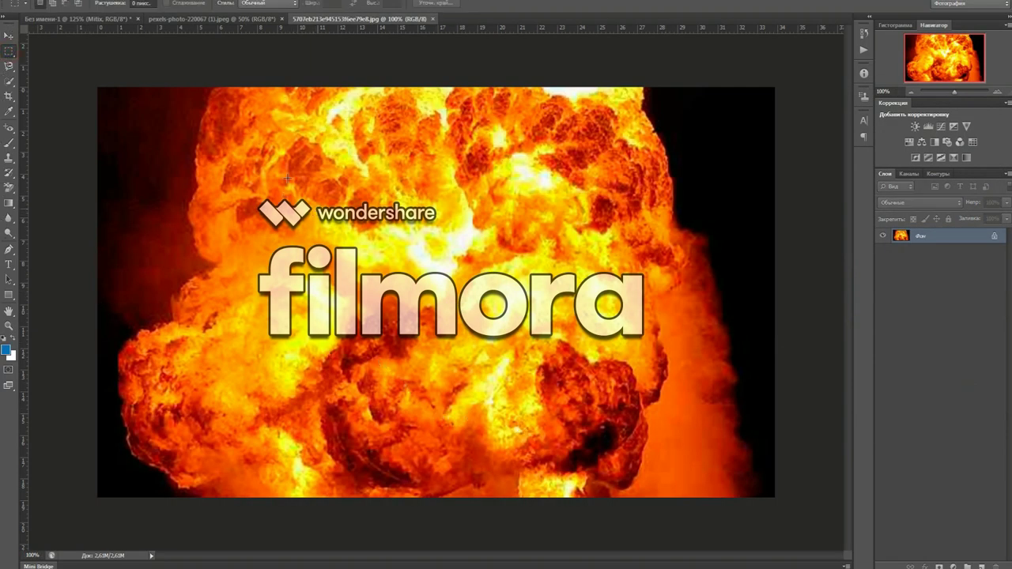
pyautogui.moveTo(277, 128); pyautogui.dragTo(603, 435)
pyautogui.click(9, 35)
pyautogui.moveTo(514, 264); pyautogui.dragTo(449, 270)
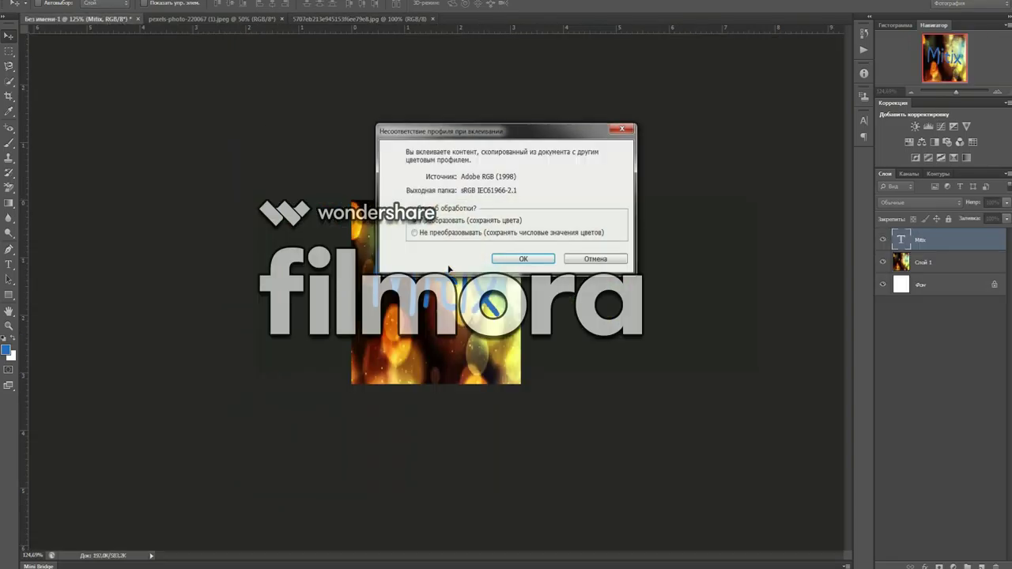
pyautogui.click(522, 259)
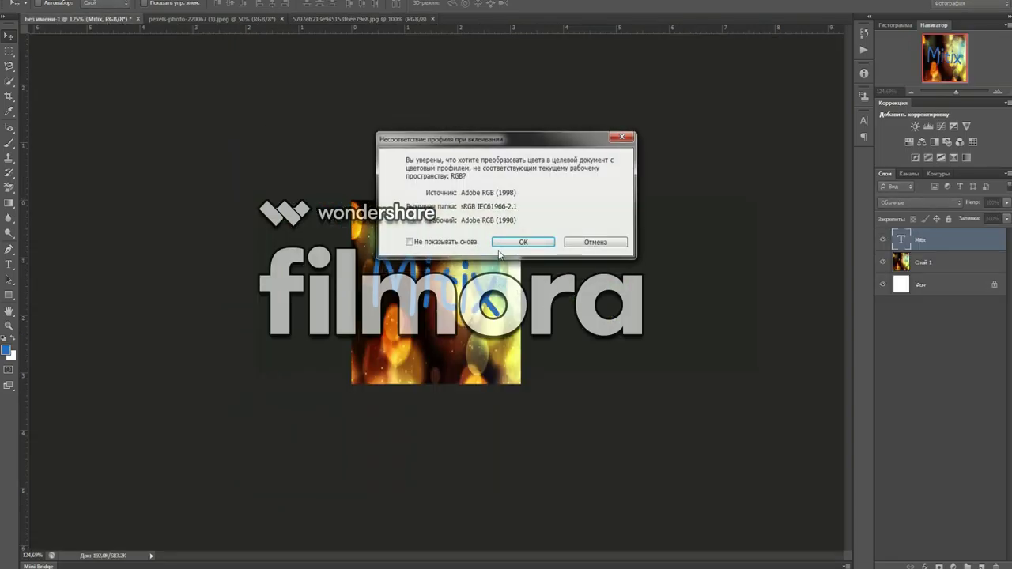
pyautogui.click(522, 242)
# Step: Free-transform the explosion layer, scaling it down to about 67% width and 49% height
pyautogui.scroll(-7, 645, 310)
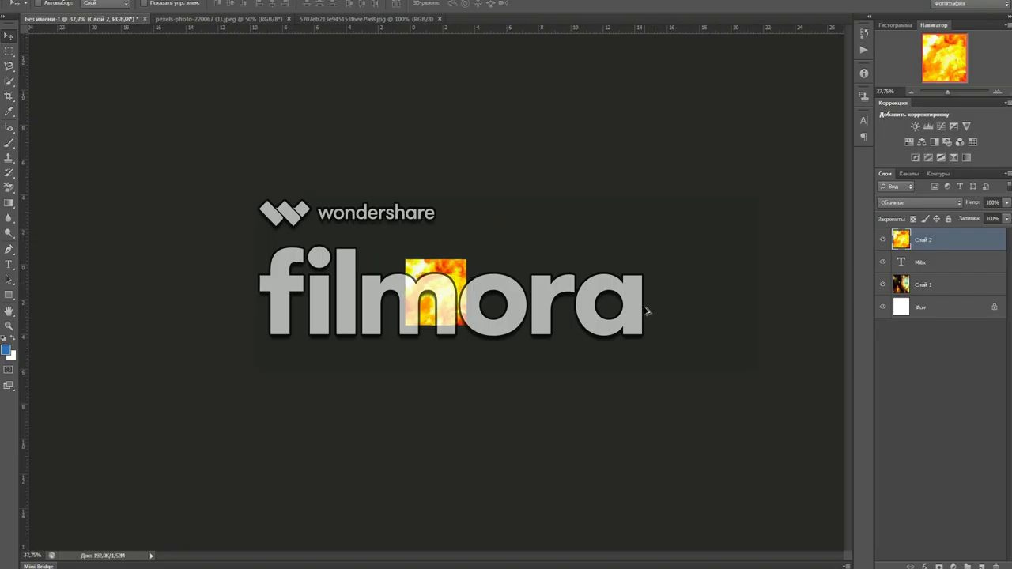
pyautogui.hotkey('ctrl', 't')
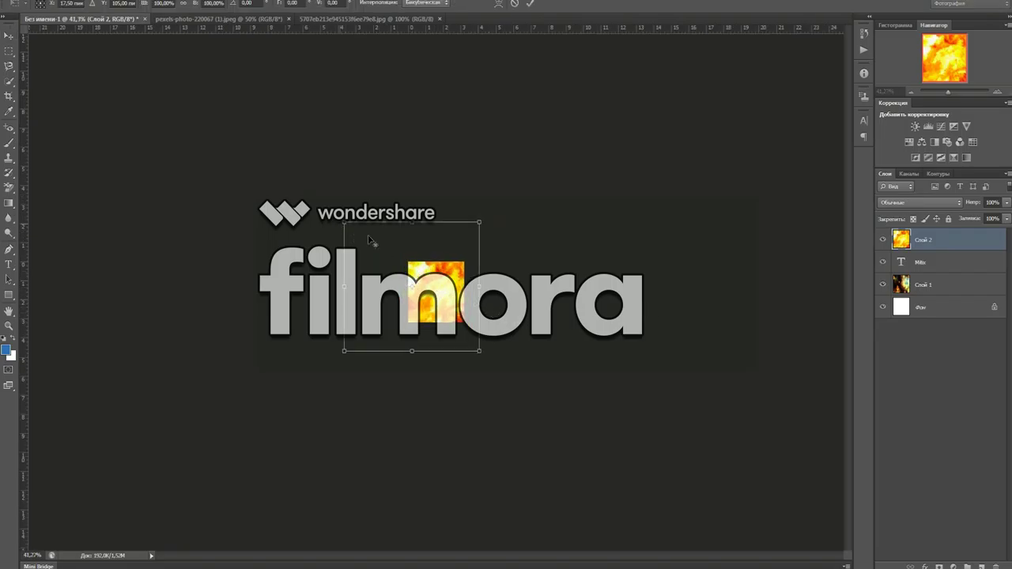
pyautogui.moveTo(479, 286); pyautogui.dragTo(457, 286)
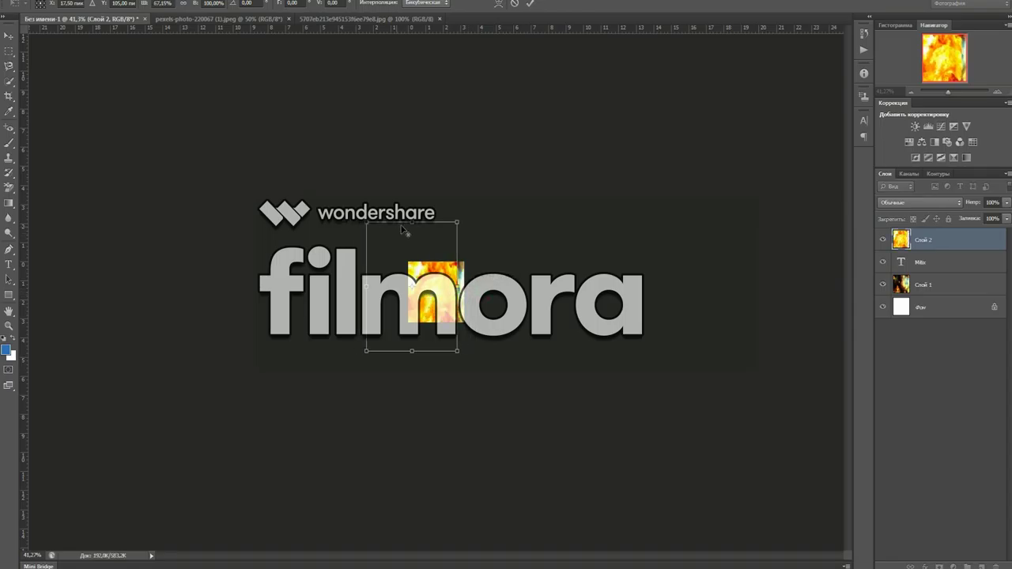
pyautogui.moveTo(411, 222); pyautogui.dragTo(411, 255)
pyautogui.scroll(5, 577, 302)
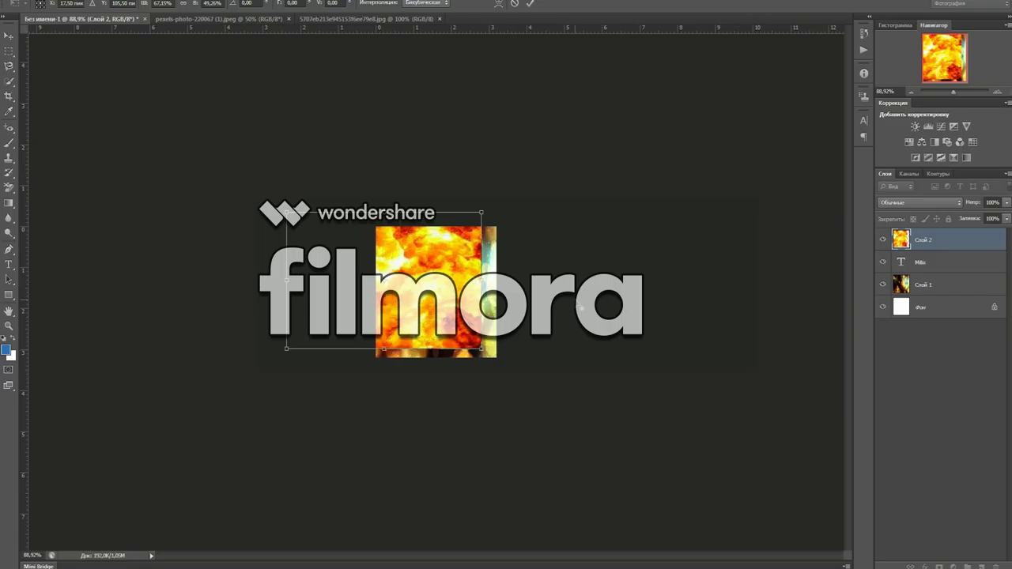
# Step: Shrink the explosion layer to about 31% width and 24% height over the "Mitix" text and apply the transformation
pyautogui.moveTo(287, 212); pyautogui.dragTo(413, 252)
pyautogui.moveTo(445, 348); pyautogui.dragTo(445, 319)
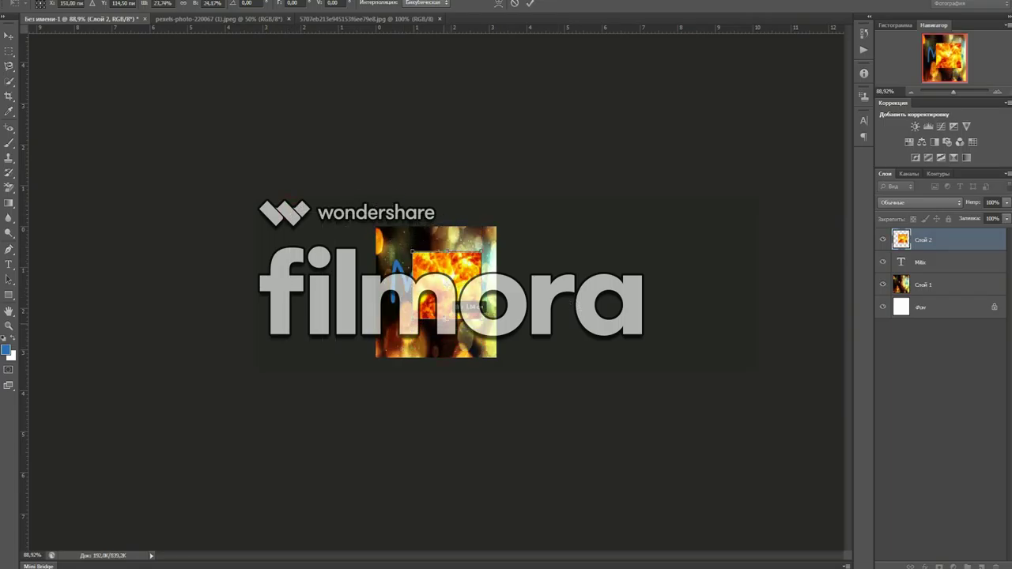
pyautogui.moveTo(413, 285); pyautogui.dragTo(389, 285)
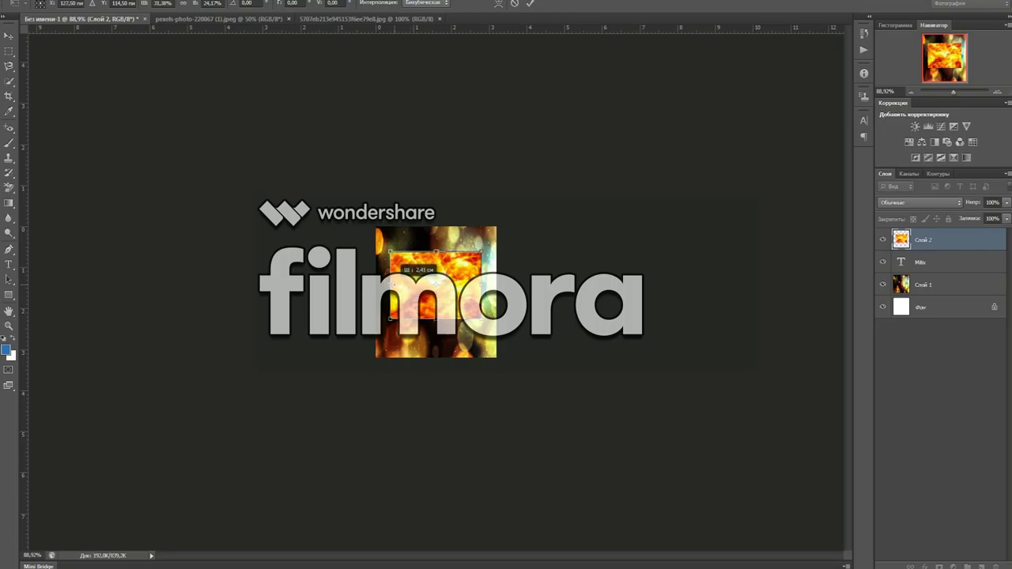
pyautogui.click(8, 36)
pyautogui.click(447, 202)
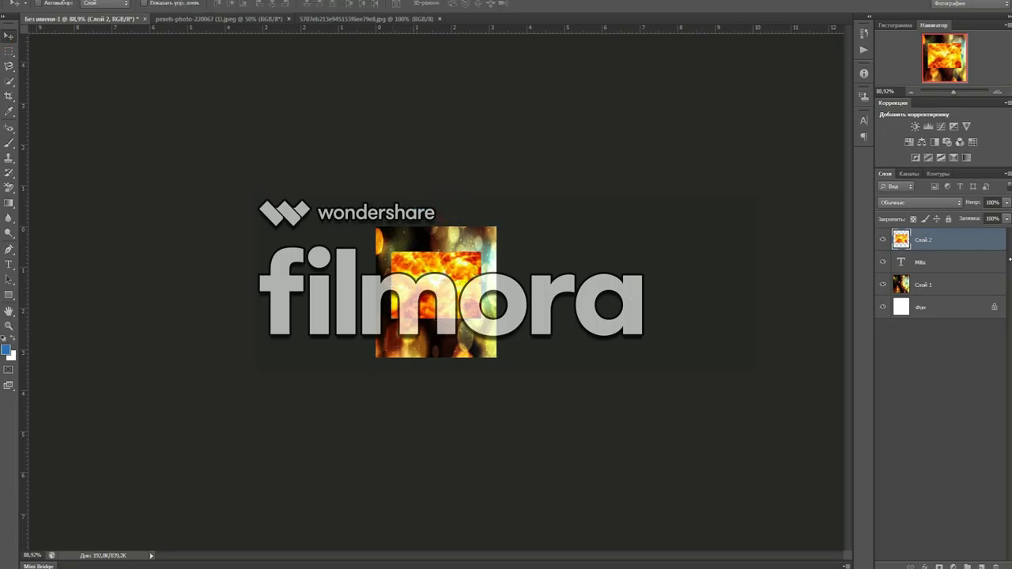
# Step: Create a clipping mask from the explosion layer so it fills only the "Mitix" text
pyautogui.rightClick(933, 237)
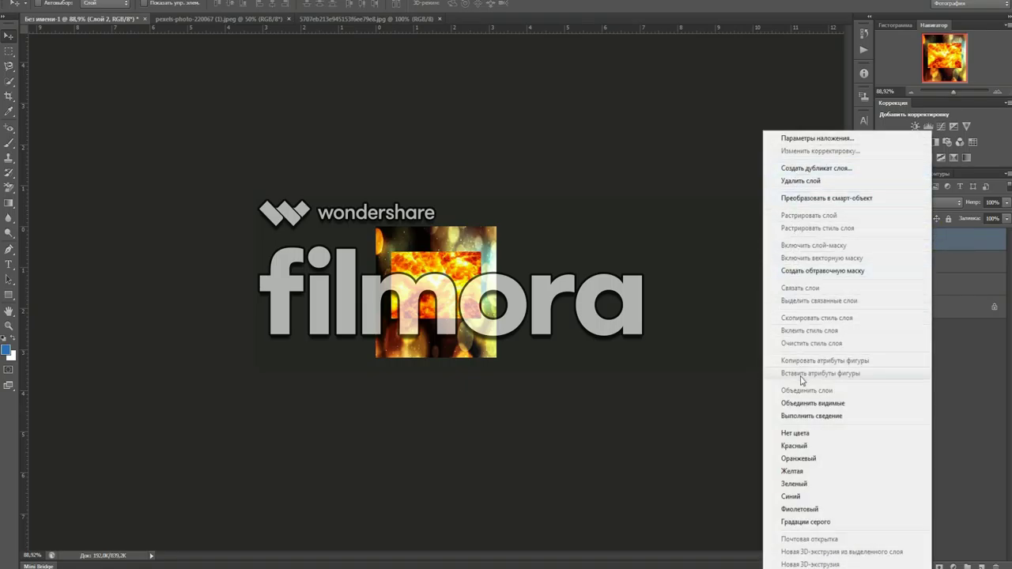
pyautogui.click(848, 271)
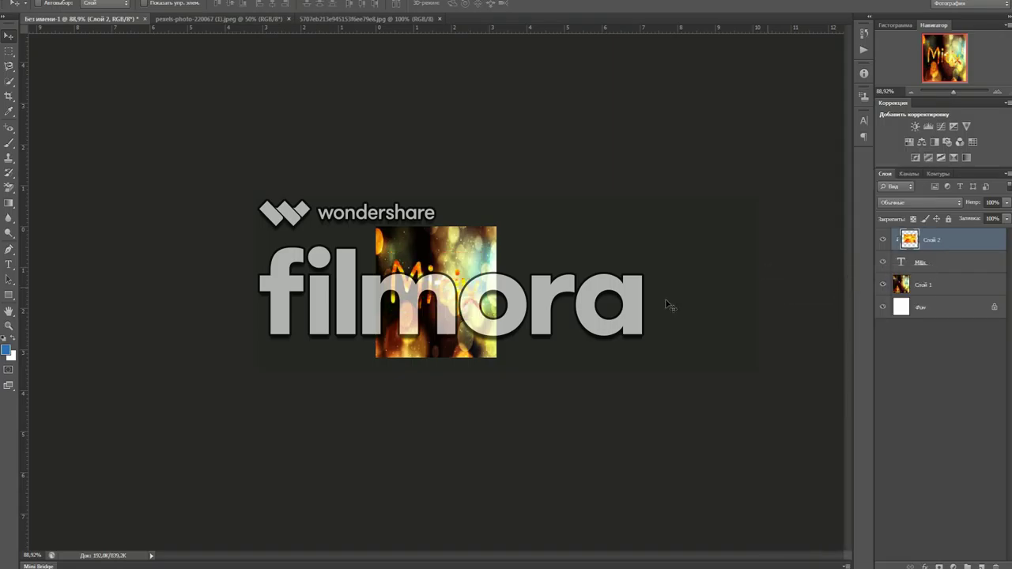
pyautogui.scroll(10, 609, 298)
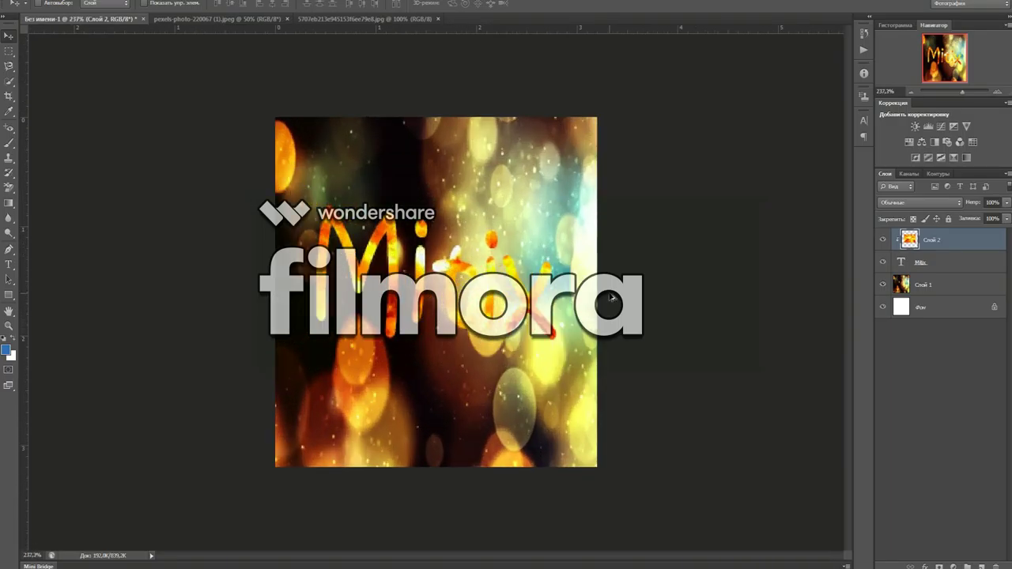
pyautogui.scroll(-7, 615, 231)
# Step: Open the image pexels-photo-907485.jpeg, accepting the colour profile handling offered for it
pyautogui.click(28, 1)
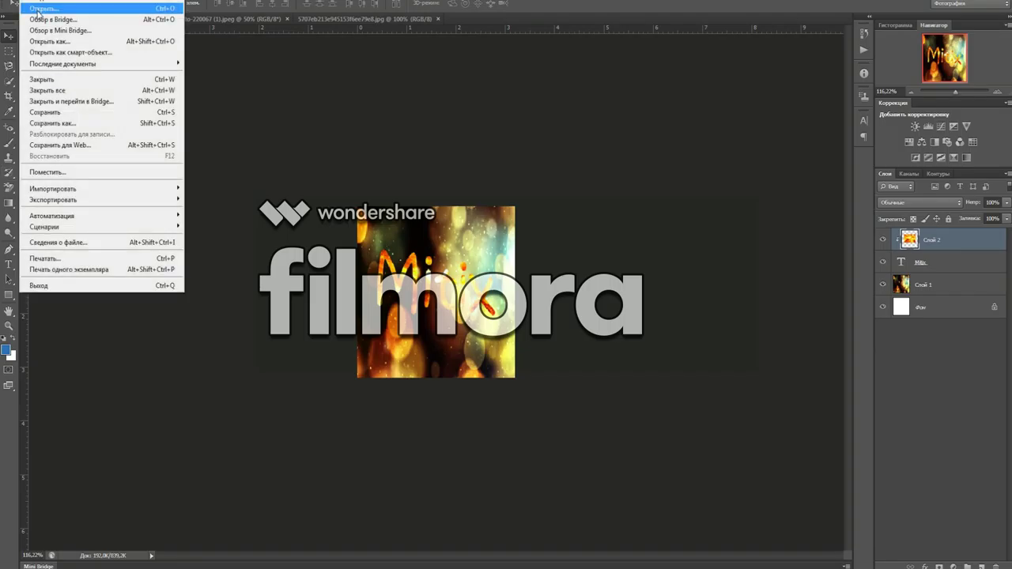
pyautogui.click(71, 7)
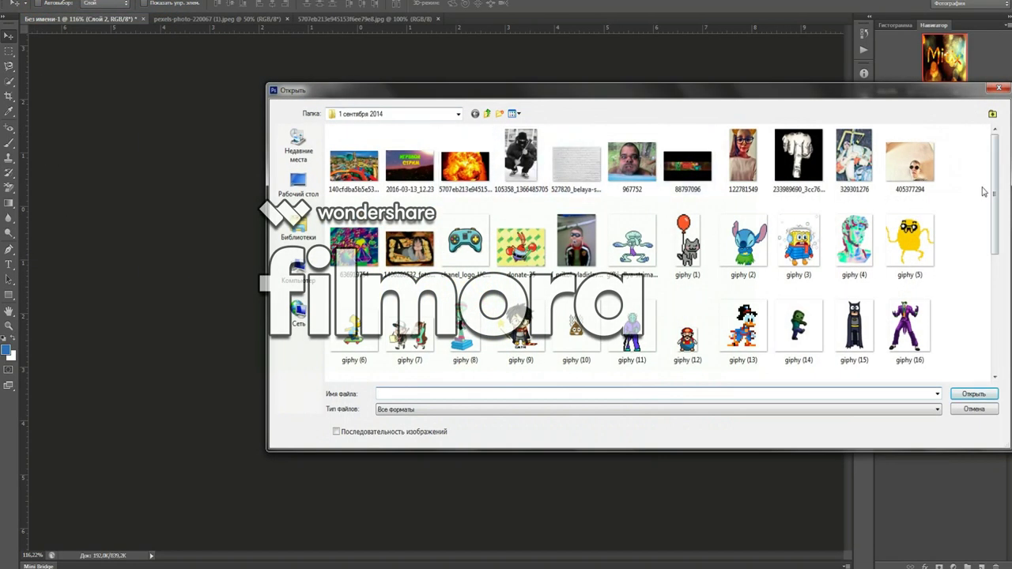
pyautogui.moveTo(993, 197); pyautogui.dragTo(986, 328)
pyautogui.click(531, 340)
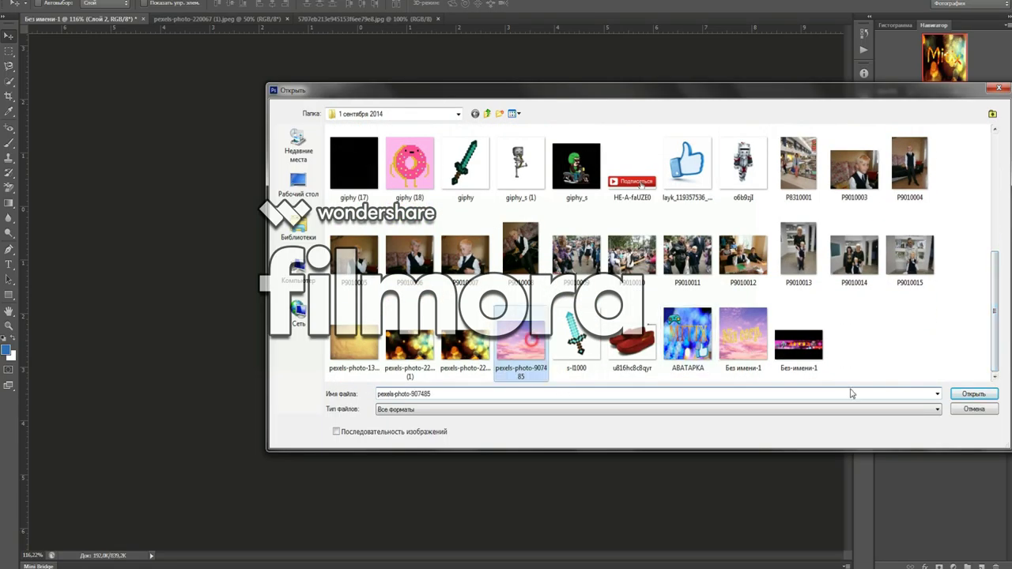
pyautogui.click(973, 394)
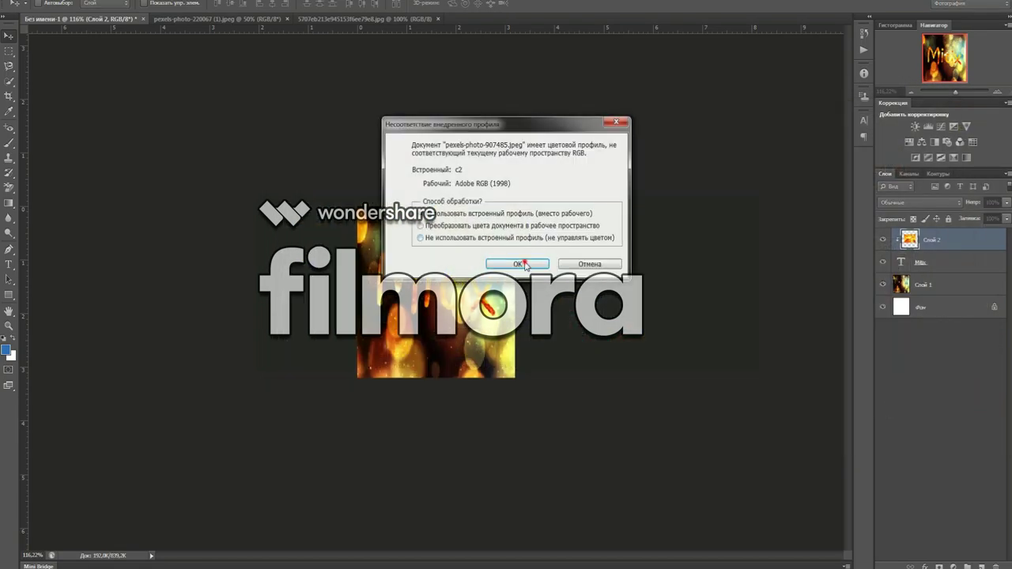
pyautogui.click(518, 264)
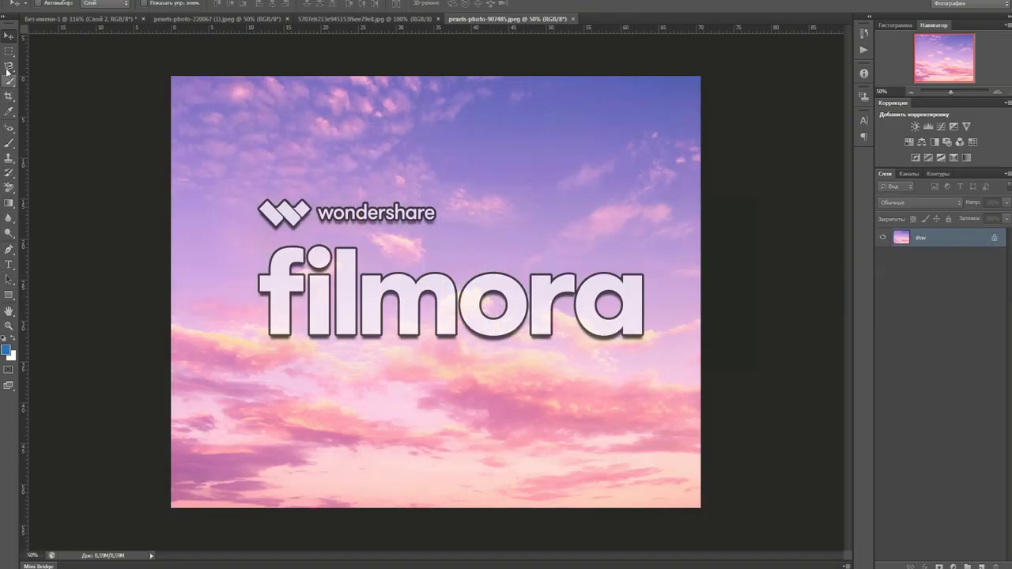
# Step: Select a central rectangle of the pink sky photo and move it into the Mitix document
pyautogui.click(8, 51)
pyautogui.moveTo(337, 184); pyautogui.dragTo(598, 372)
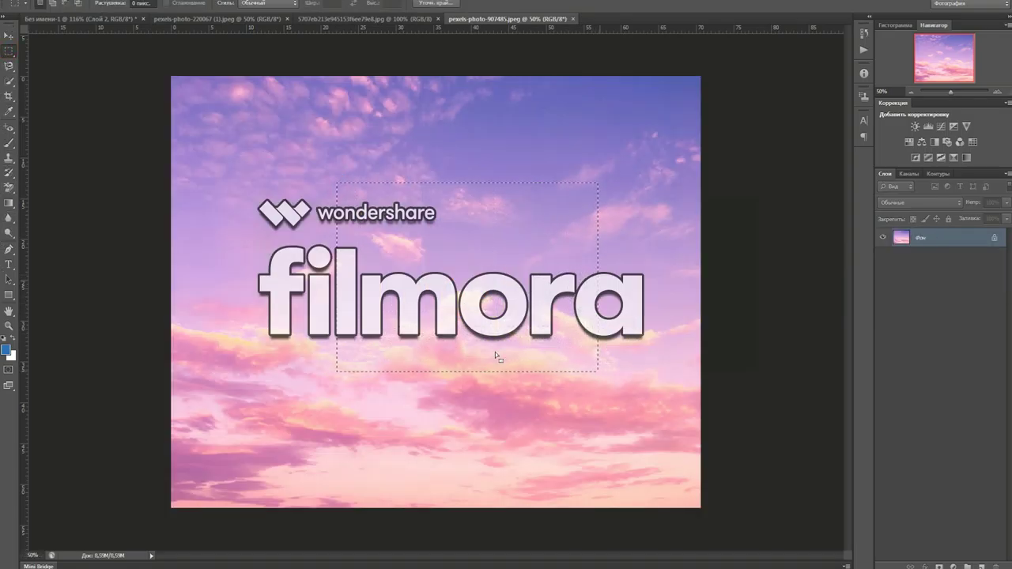
pyautogui.click(8, 37)
pyautogui.moveTo(484, 316); pyautogui.dragTo(416, 272)
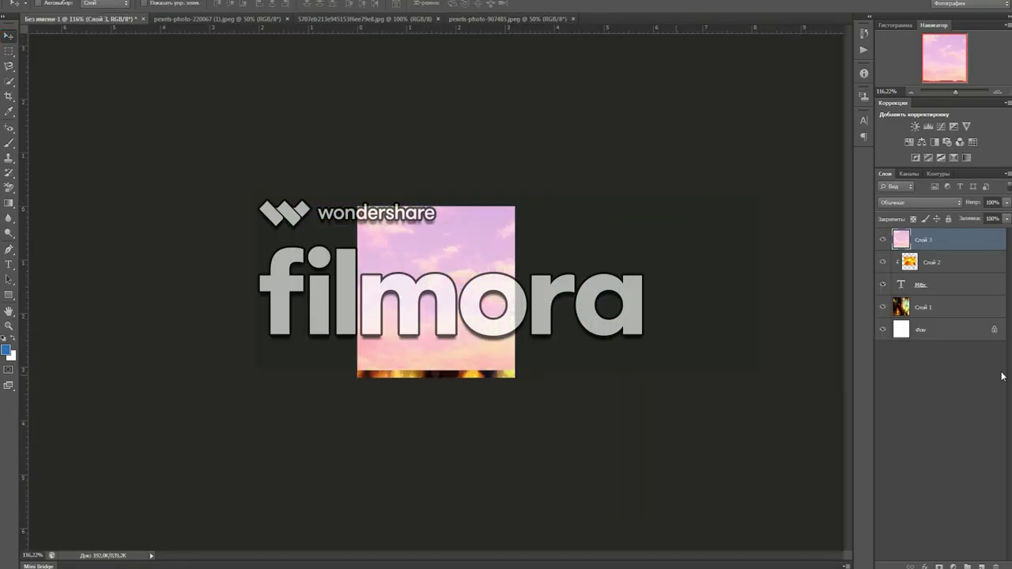
pyautogui.doubleClick(961, 242)
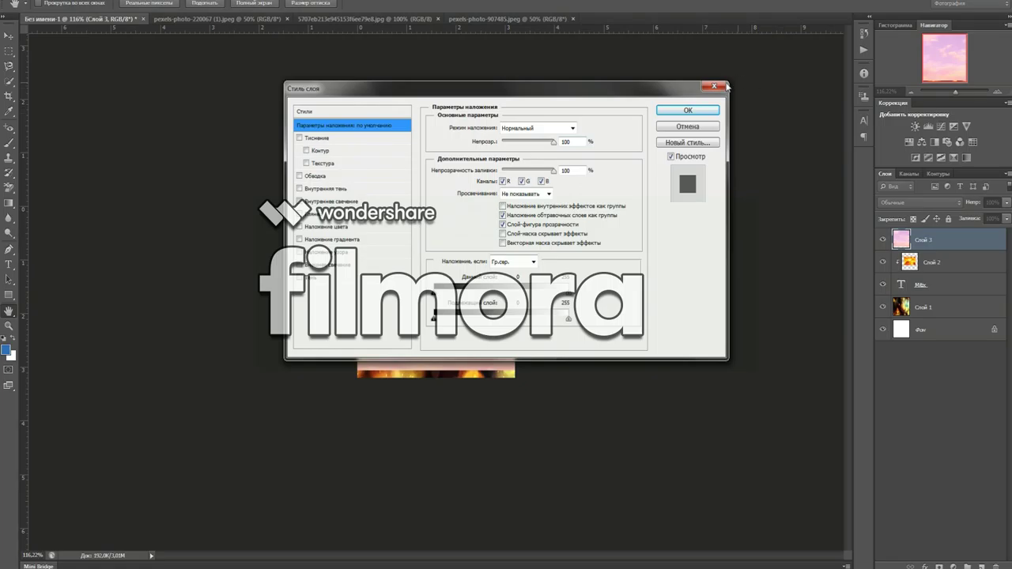
pyautogui.click(721, 86)
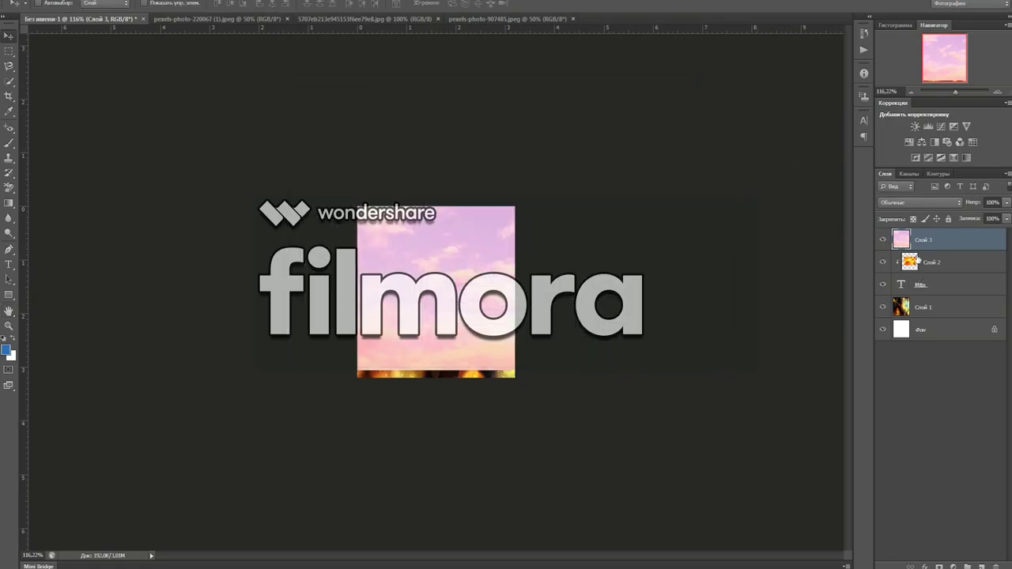
pyautogui.doubleClick(900, 244)
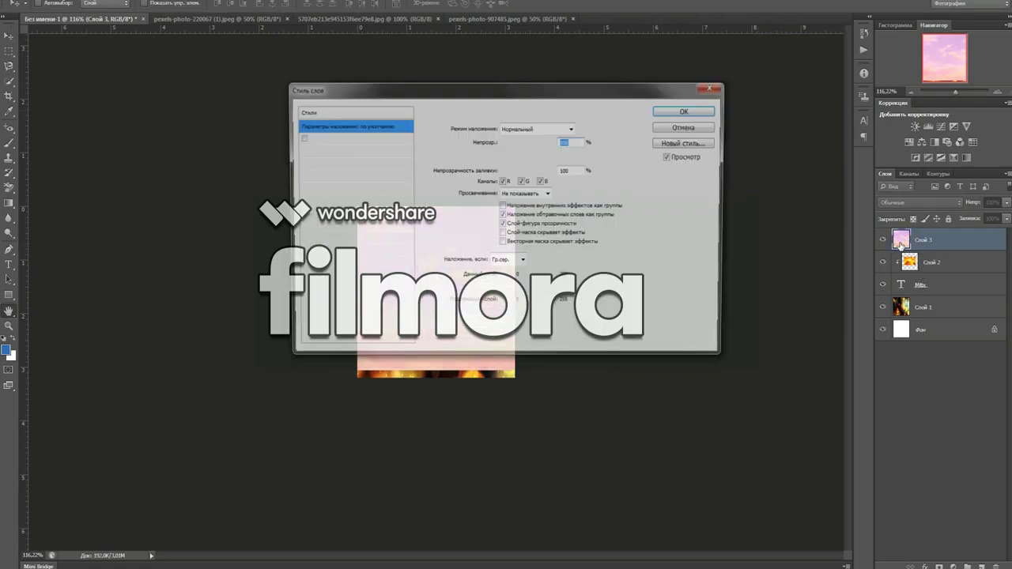
pyautogui.click(715, 86)
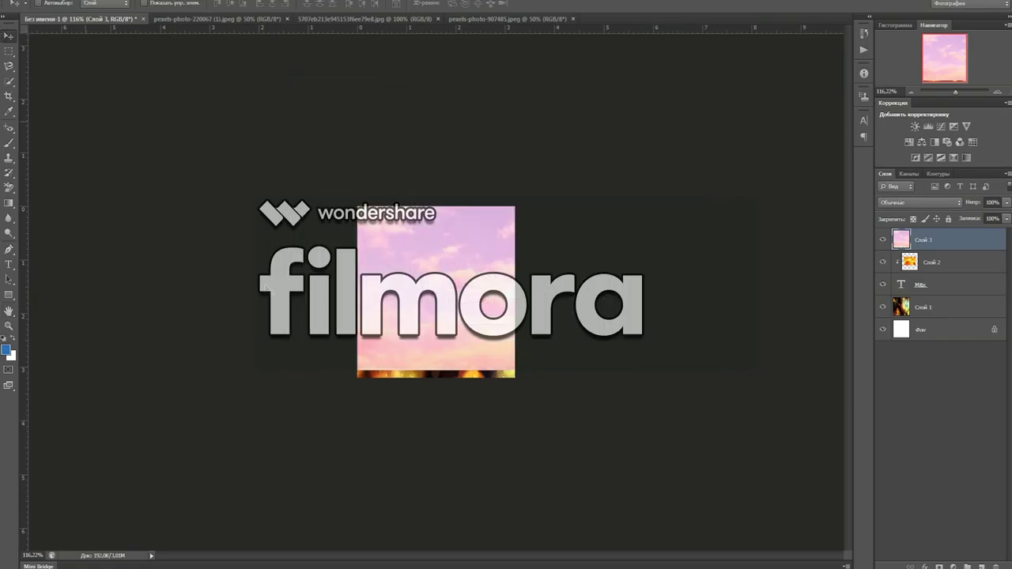
# Step: Free-transform the sky layer to about 22% width and 32% height over the "Mitix" text and apply the transformation
pyautogui.hotkey('ctrl', 't')
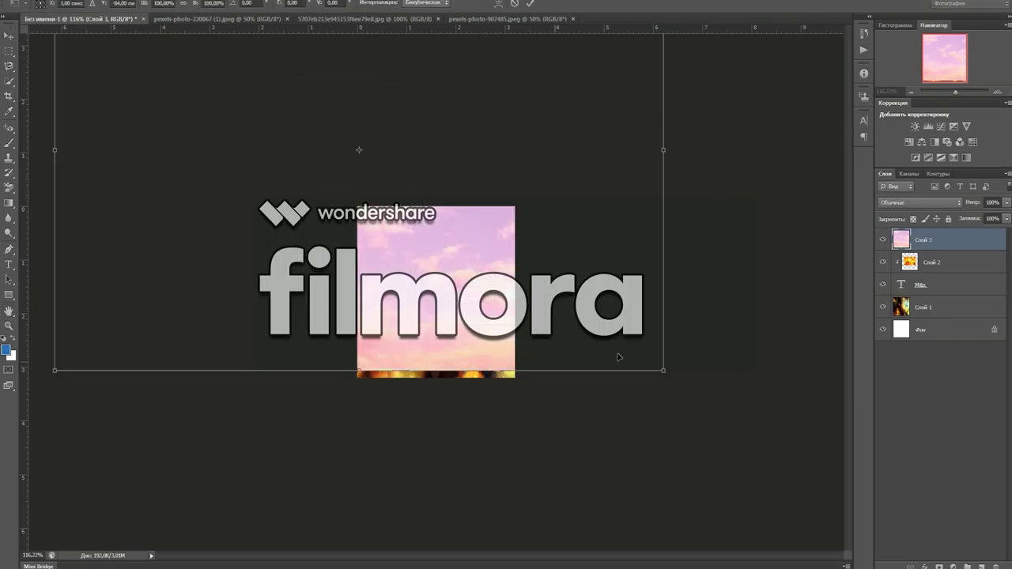
pyautogui.scroll(-5, 652, 354)
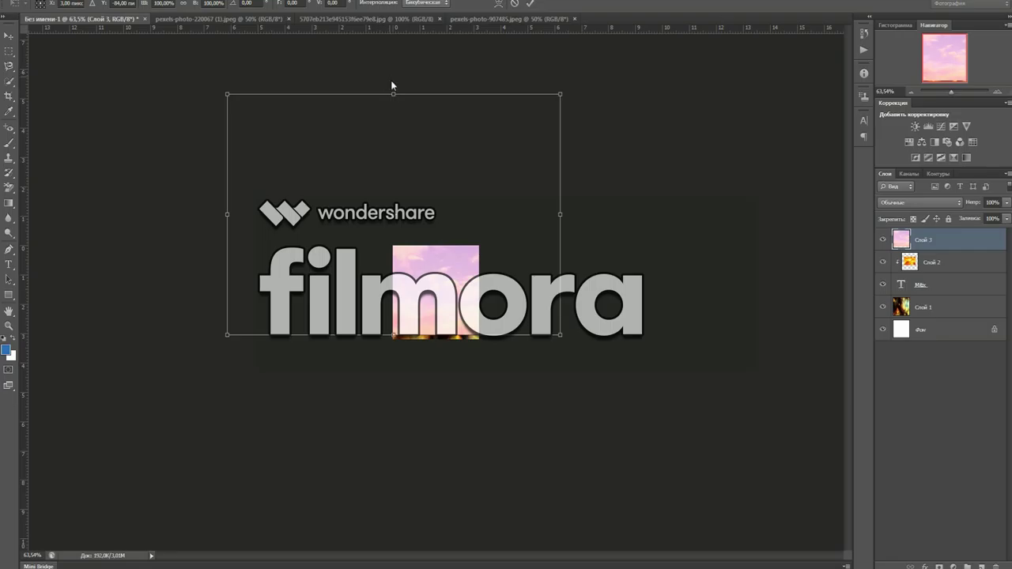
pyautogui.moveTo(392, 93); pyautogui.dragTo(393, 176)
pyautogui.moveTo(557, 213); pyautogui.dragTo(436, 277)
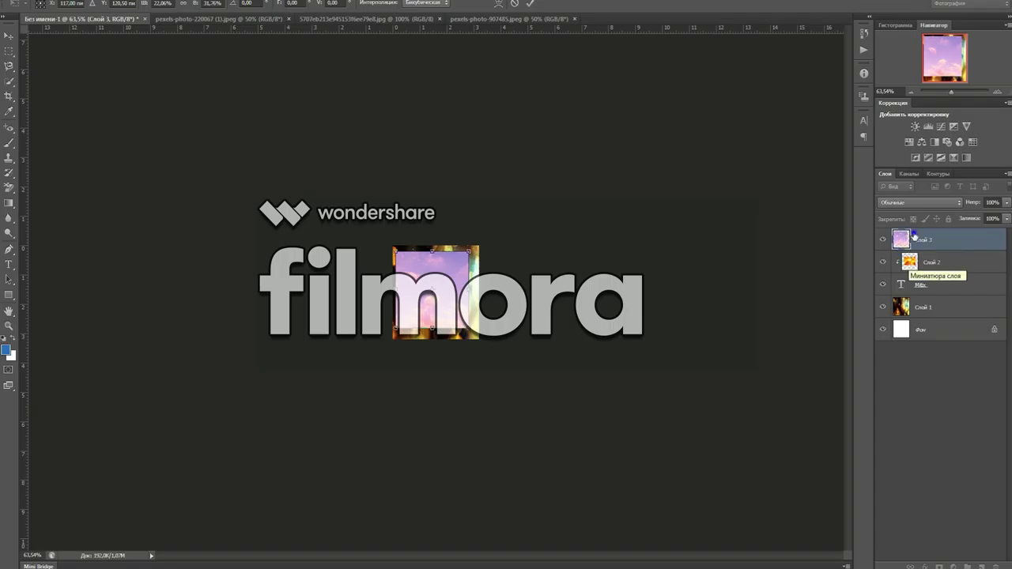
pyautogui.click(940, 271)
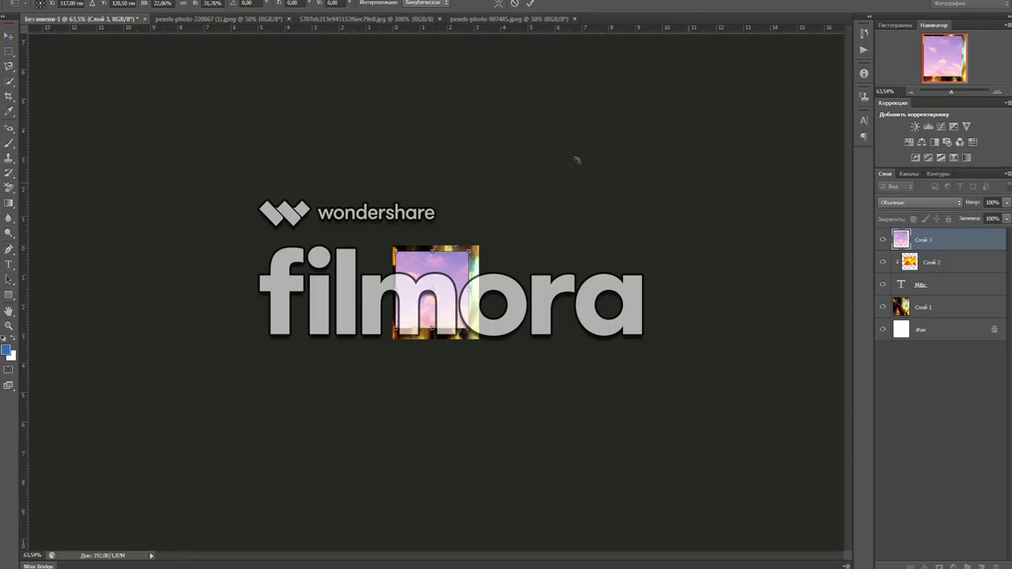
pyautogui.click(8, 37)
pyautogui.click(458, 202)
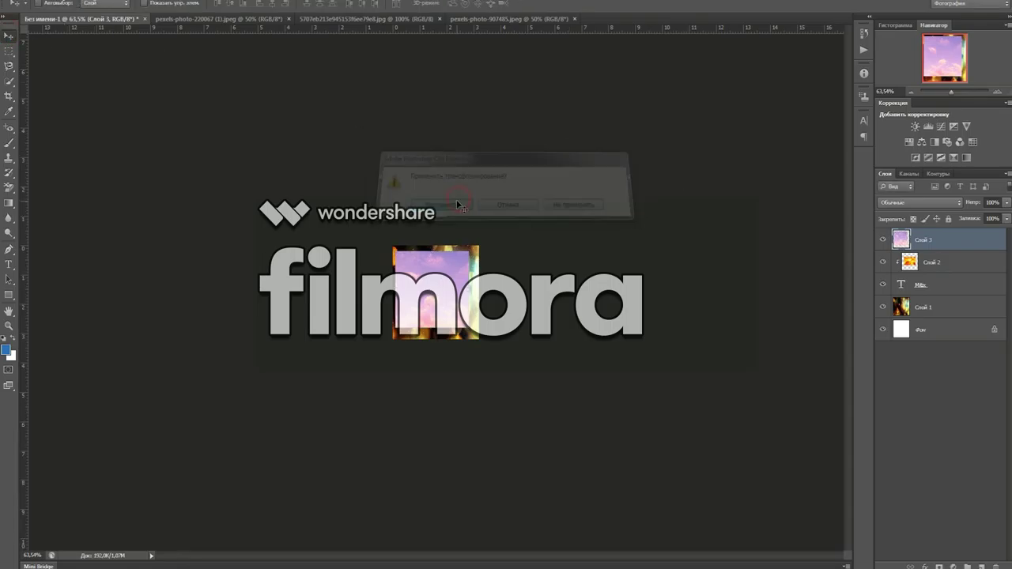
# Step: Delete the explosion layer clipped to the "Mitix" text and select the sky layer
pyautogui.click(959, 263)
pyautogui.press('Delete')
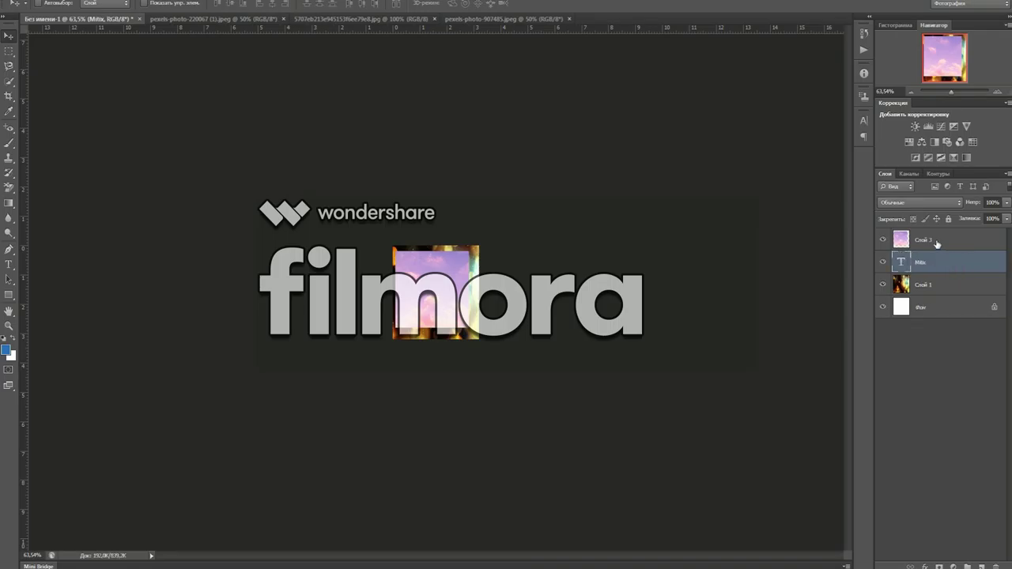
pyautogui.click(937, 242)
pyautogui.rightClick(900, 250)
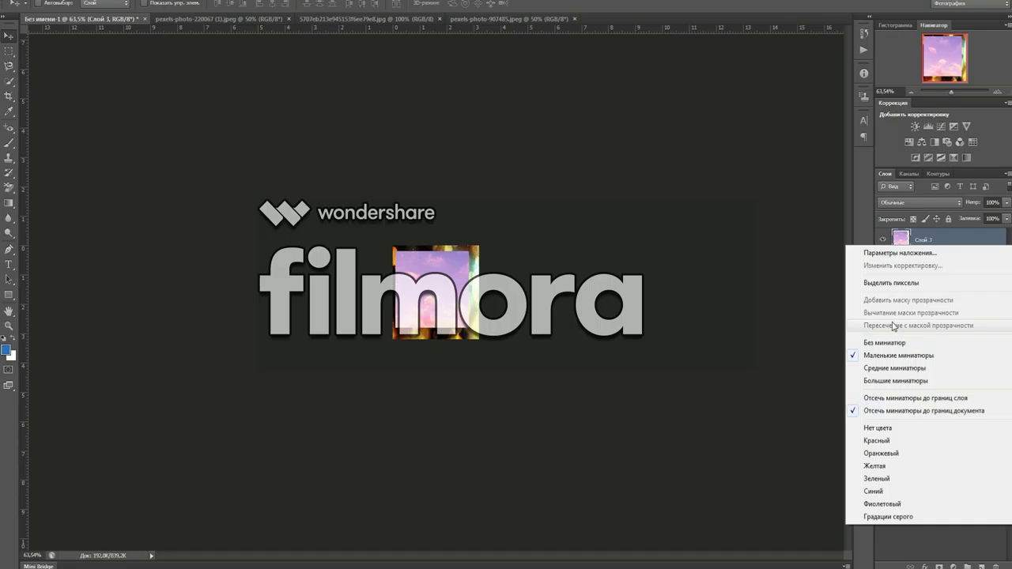
pyautogui.rightClick(902, 236)
pyautogui.rightClick(902, 235)
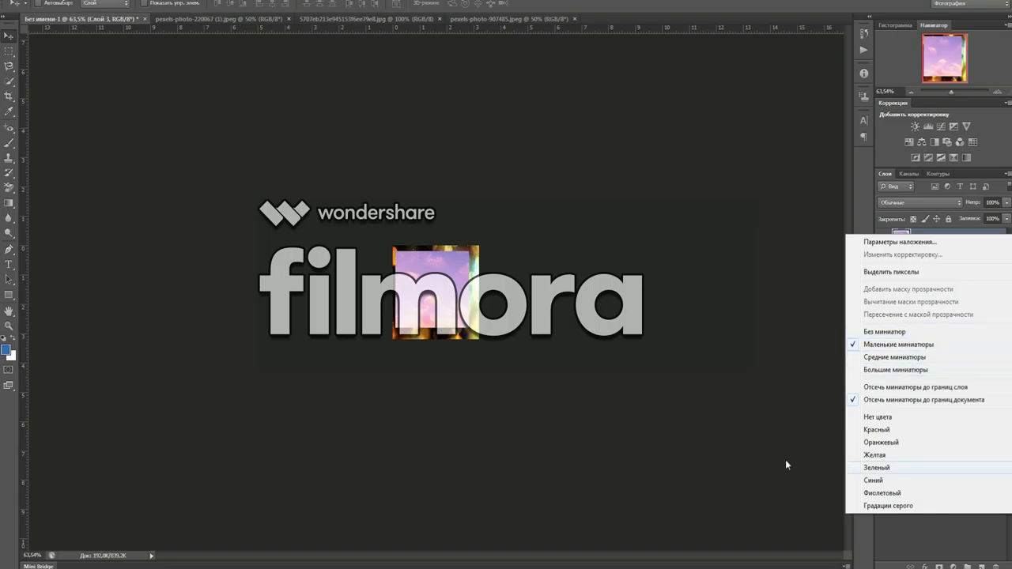
pyautogui.click(774, 435)
# Step: Create a clipping mask from the sky layer so it fills only the "Mitix" text
pyautogui.rightClick(972, 237)
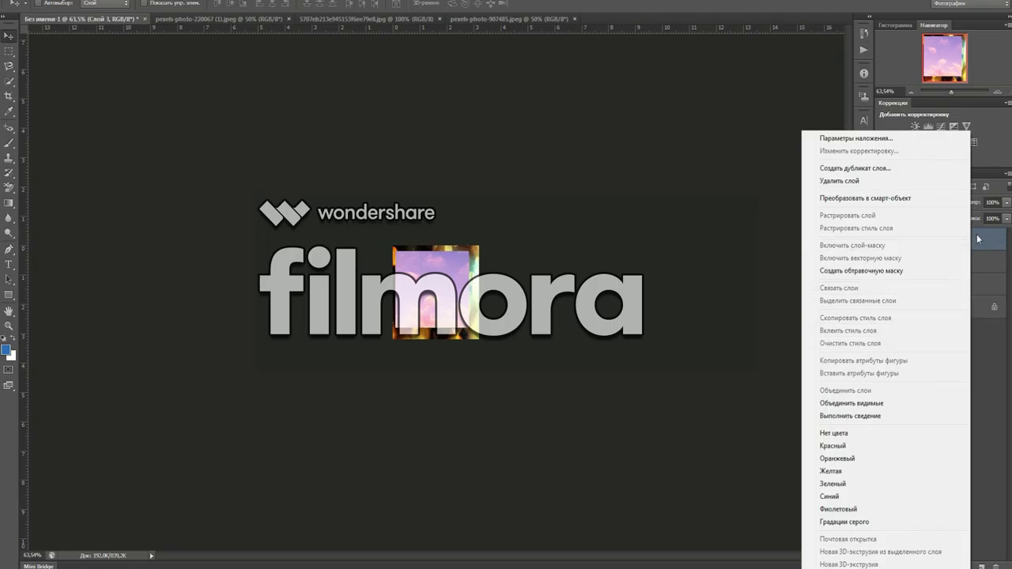
pyautogui.click(857, 271)
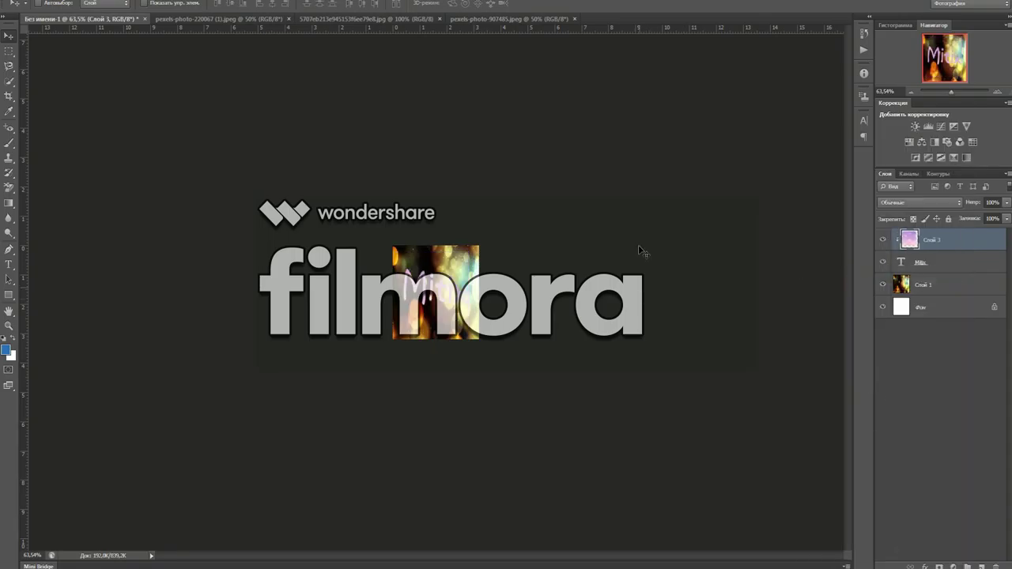
pyautogui.scroll(6, 559, 234)
pyautogui.scroll(-3, 560, 234)
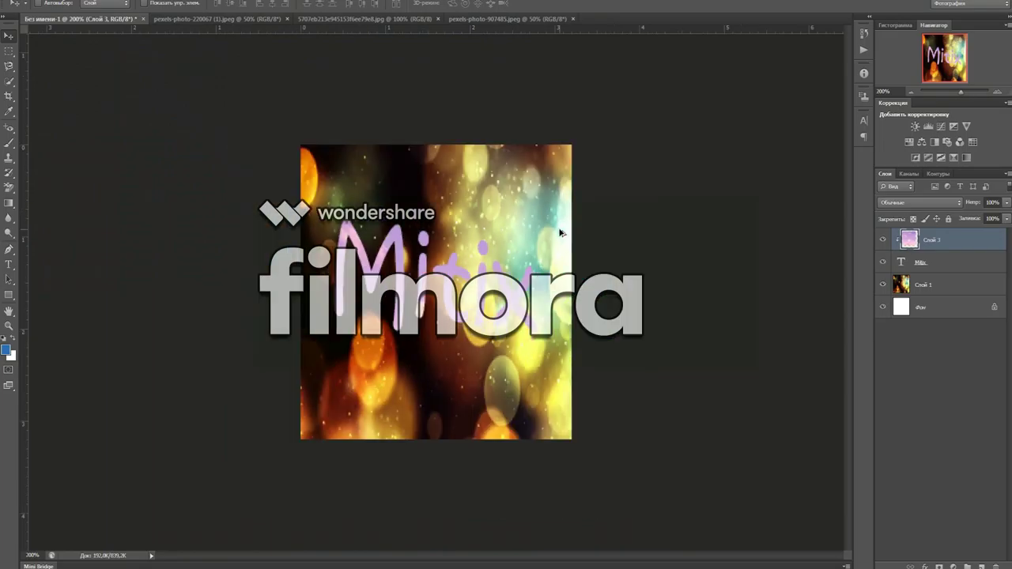
pyautogui.scroll(-2, 560, 233)
pyautogui.scroll(1, 560, 232)
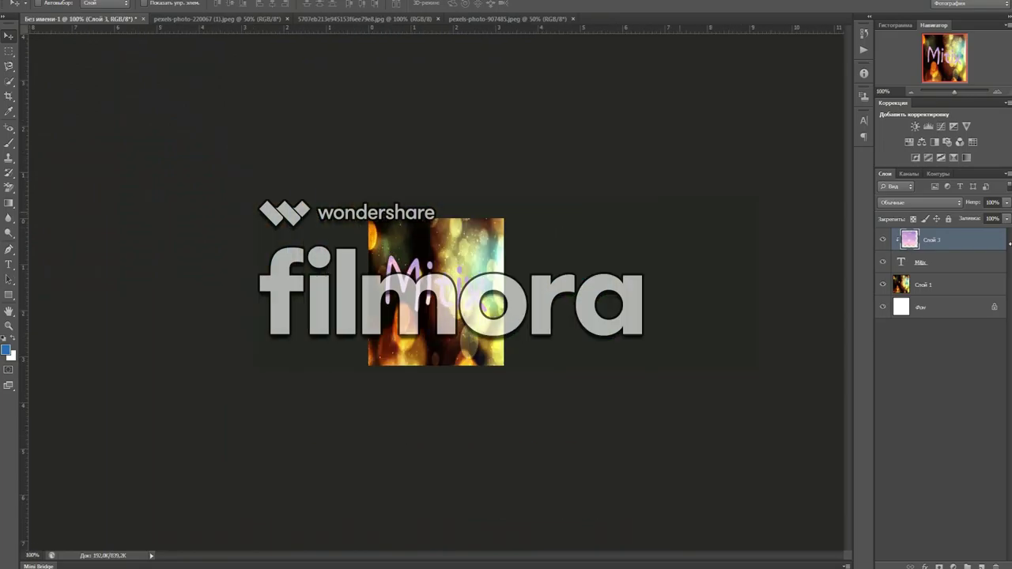
pyautogui.rightClick(936, 235)
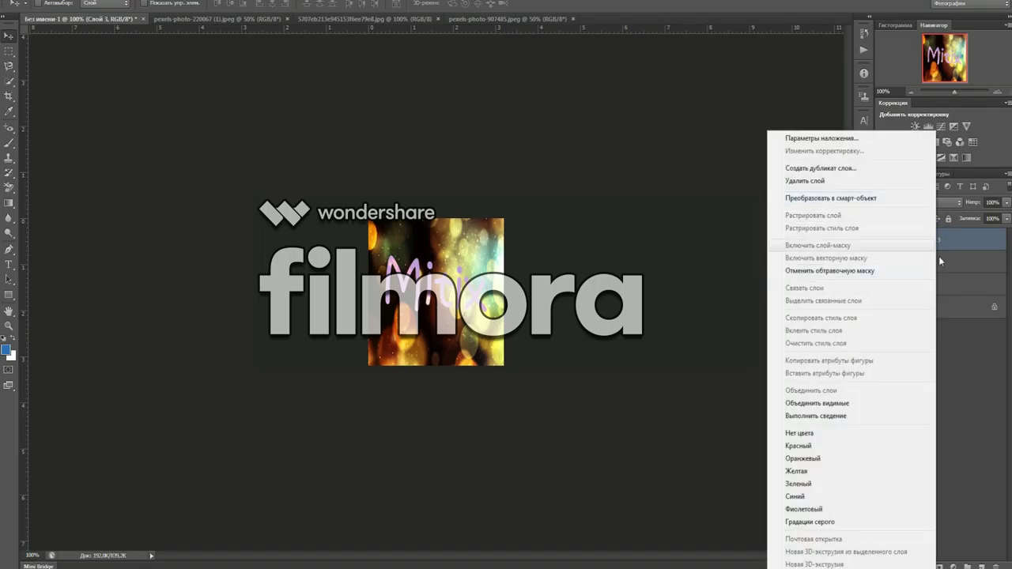
pyautogui.click(953, 243)
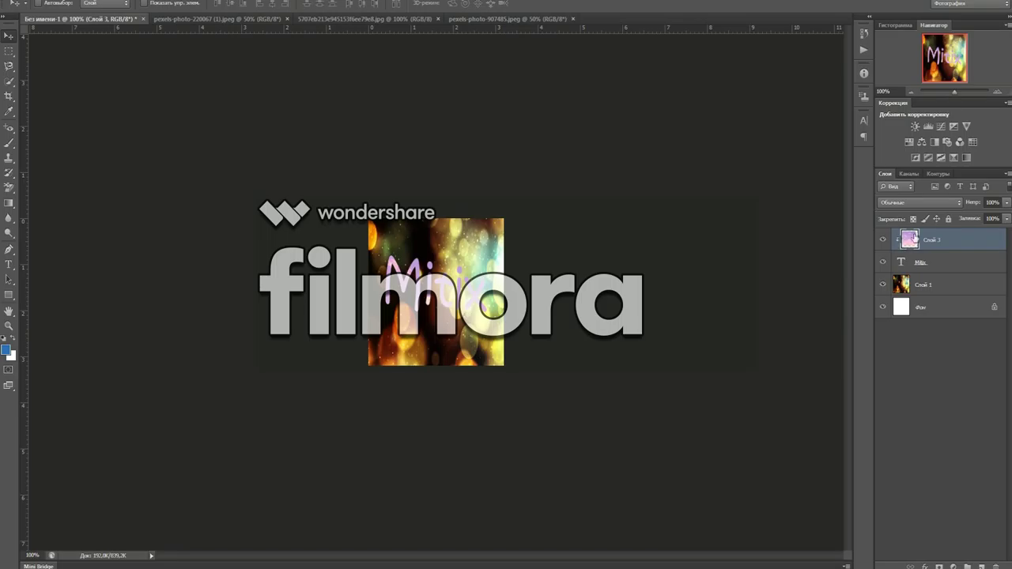
pyautogui.rightClick(915, 237)
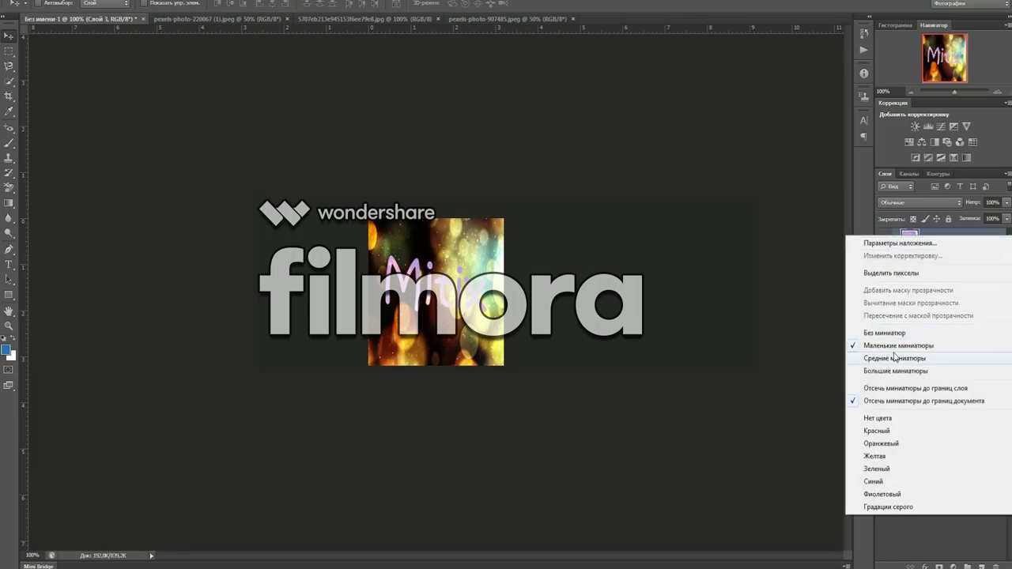
pyautogui.click(768, 312)
# Step: Open the sky layer's style settings and try out the Pattern Overlay and Gradient Overlay effects, leaving both switched off
pyautogui.doubleClick(963, 243)
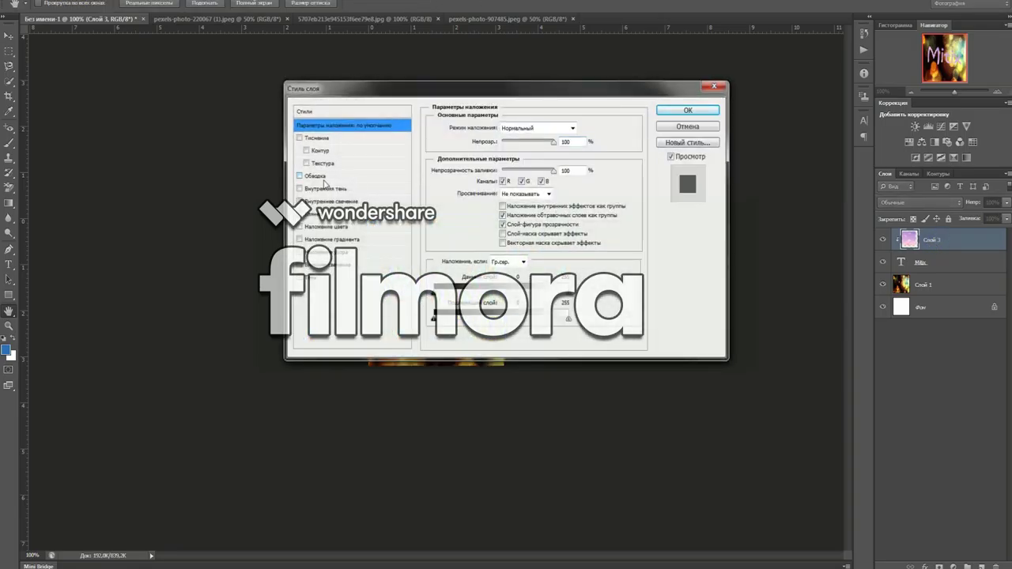
pyautogui.click(727, 222)
pyautogui.click(299, 253)
pyautogui.click(300, 253)
pyautogui.click(300, 253)
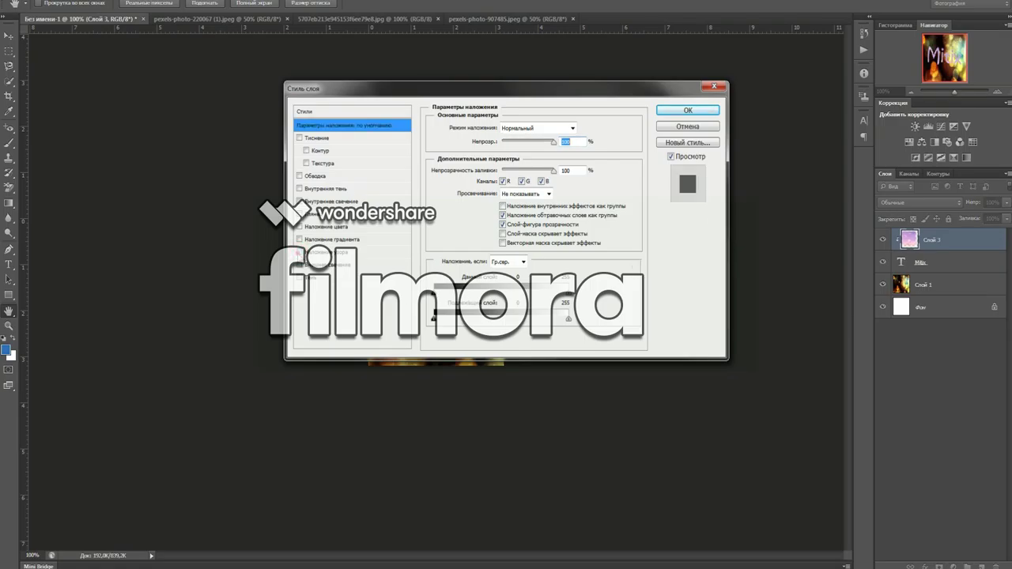
pyautogui.click(299, 239)
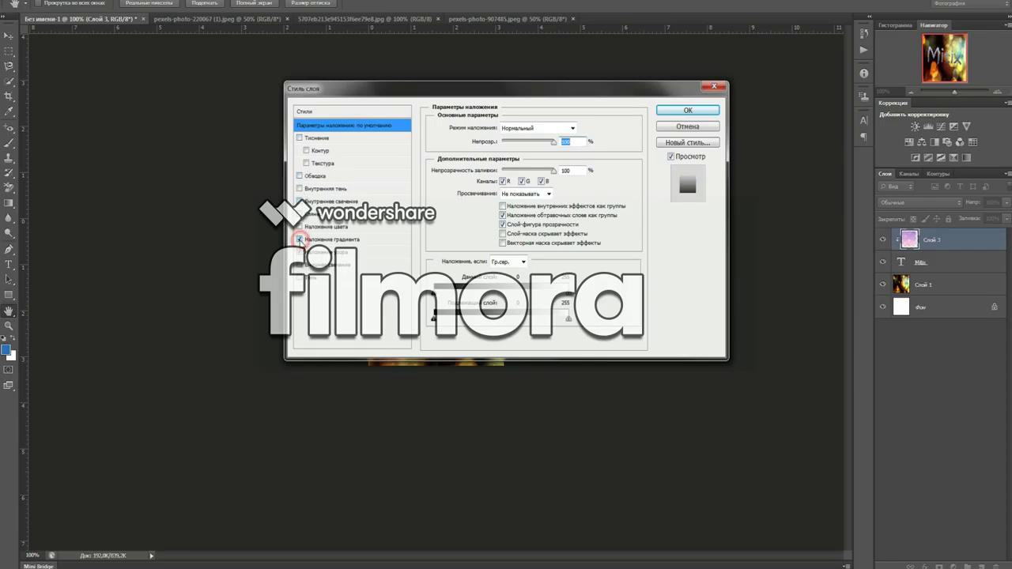
pyautogui.click(300, 239)
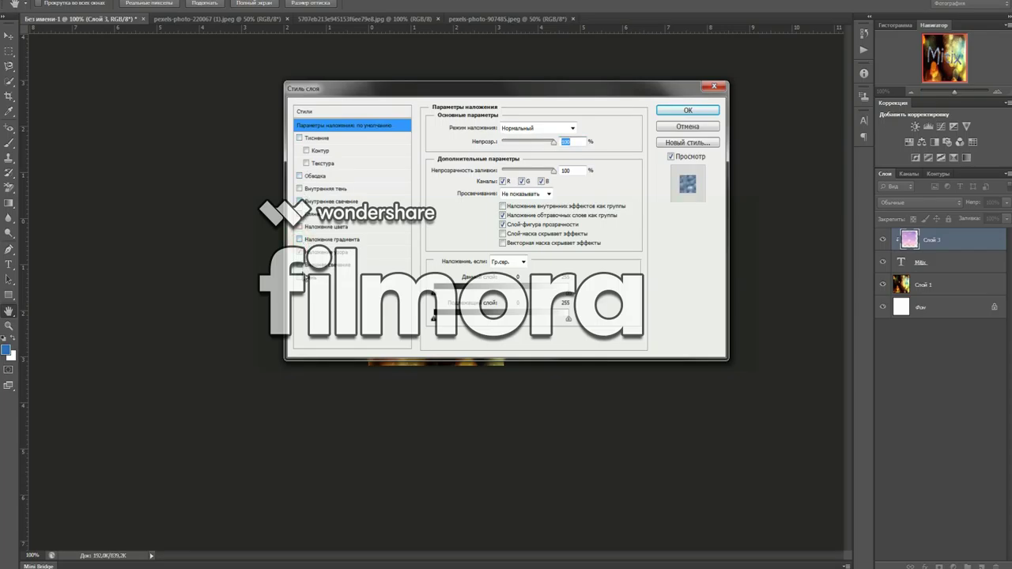
pyautogui.click(300, 252)
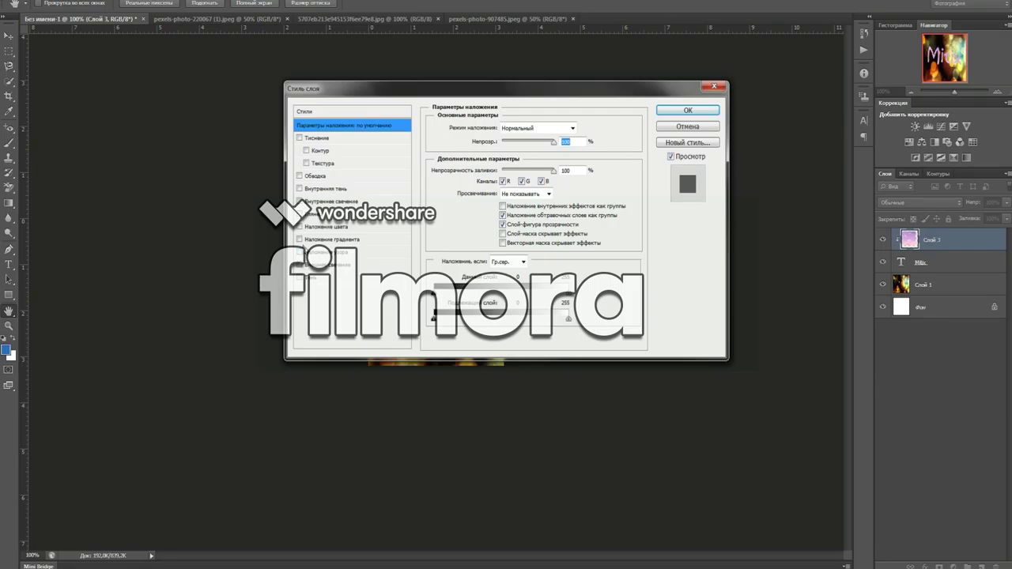
pyautogui.click(299, 238)
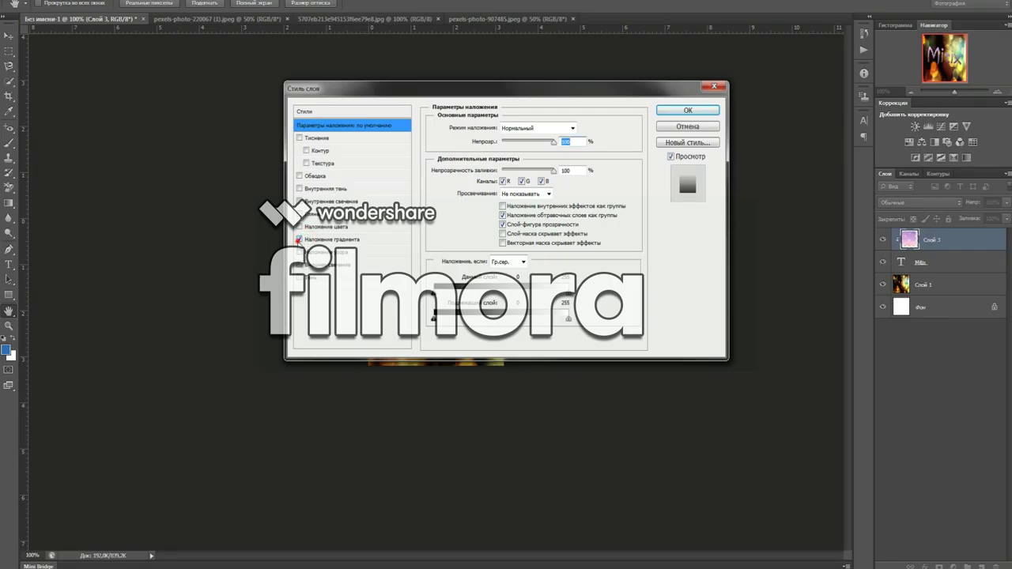
pyautogui.click(299, 239)
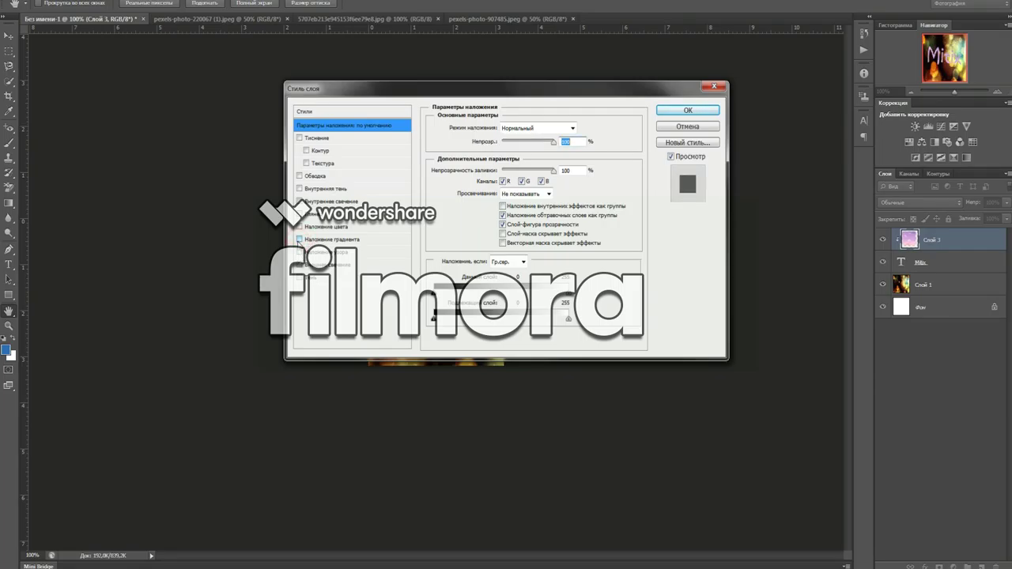
# Step: Apply a Bevel & Emboss effect with Contour and Texture to the sky layer
pyautogui.click(306, 151)
pyautogui.click(299, 139)
pyautogui.click(307, 164)
pyautogui.click(682, 114)
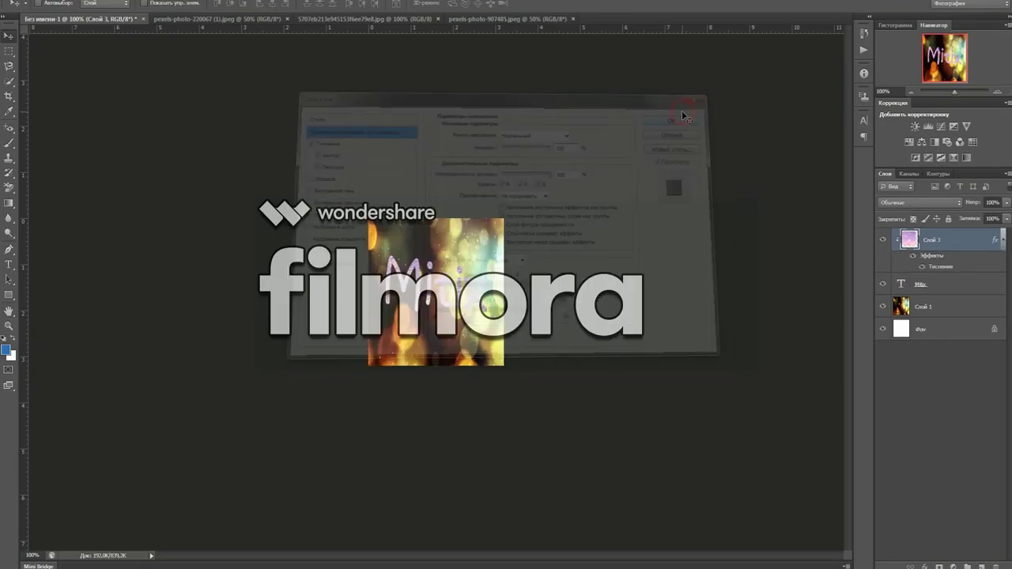
pyautogui.scroll(3, 599, 302)
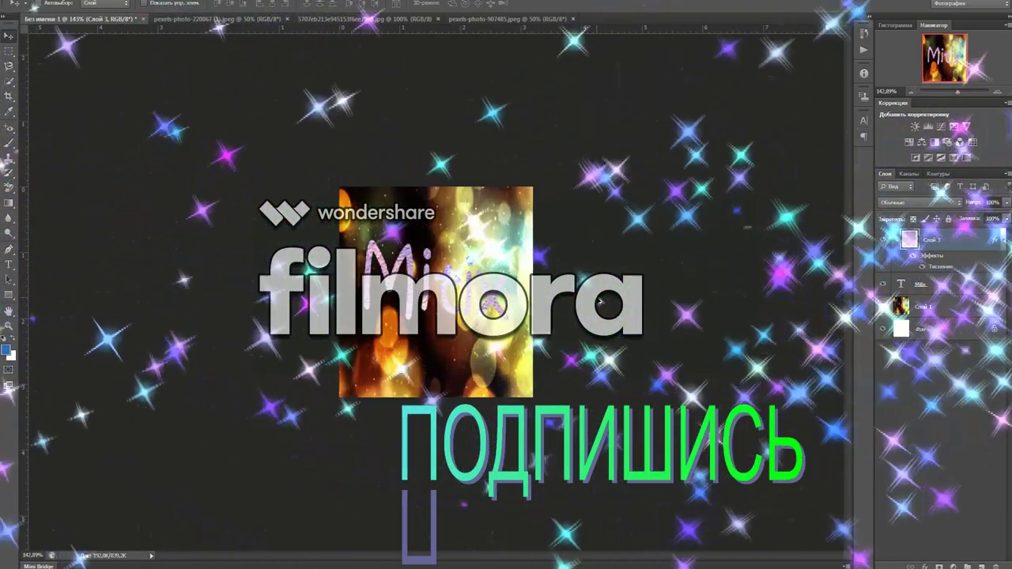
pyautogui.scroll(3, 617, 299)
pyautogui.scroll(-2, 642, 300)
pyautogui.scroll(-3, 644, 302)
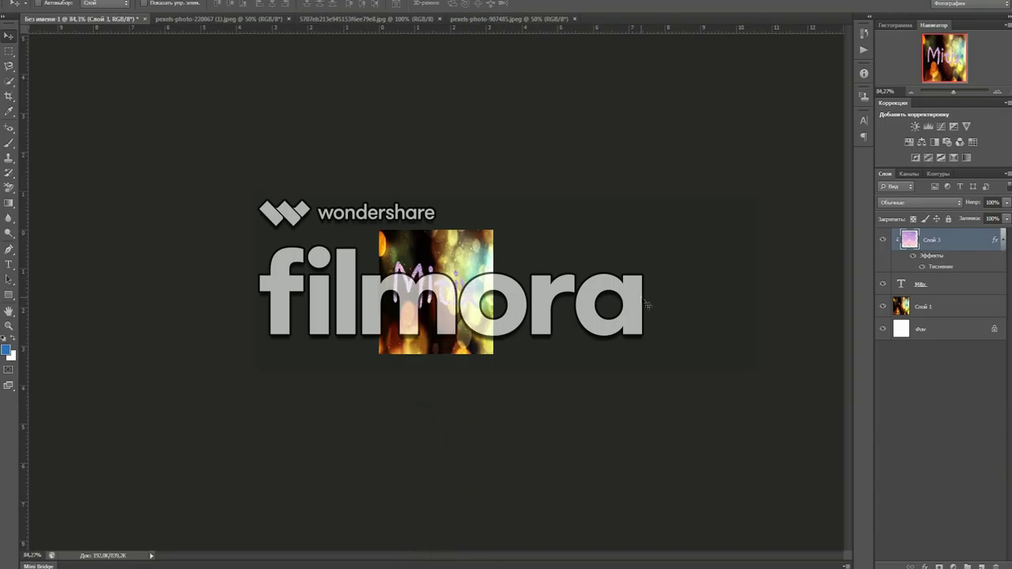
pyautogui.scroll(3, 603, 378)
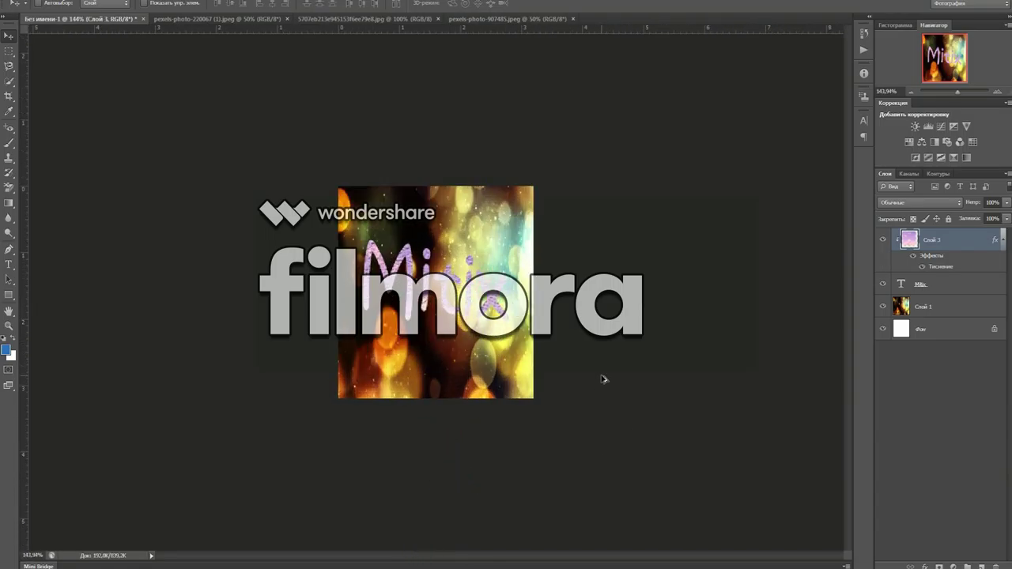
pyautogui.scroll(1, 603, 380)
pyautogui.scroll(-3, 603, 379)
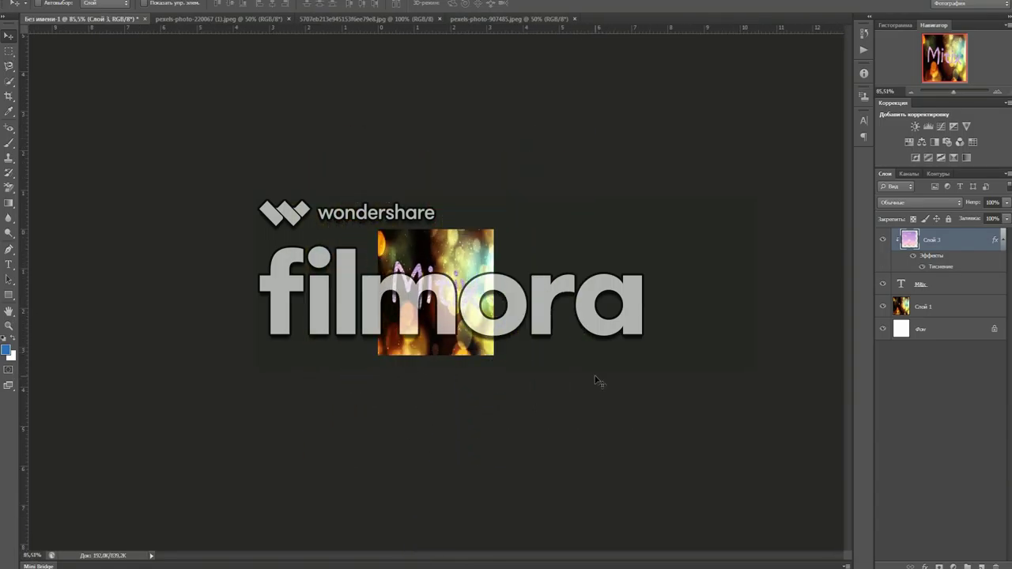
pyautogui.scroll(2, 598, 381)
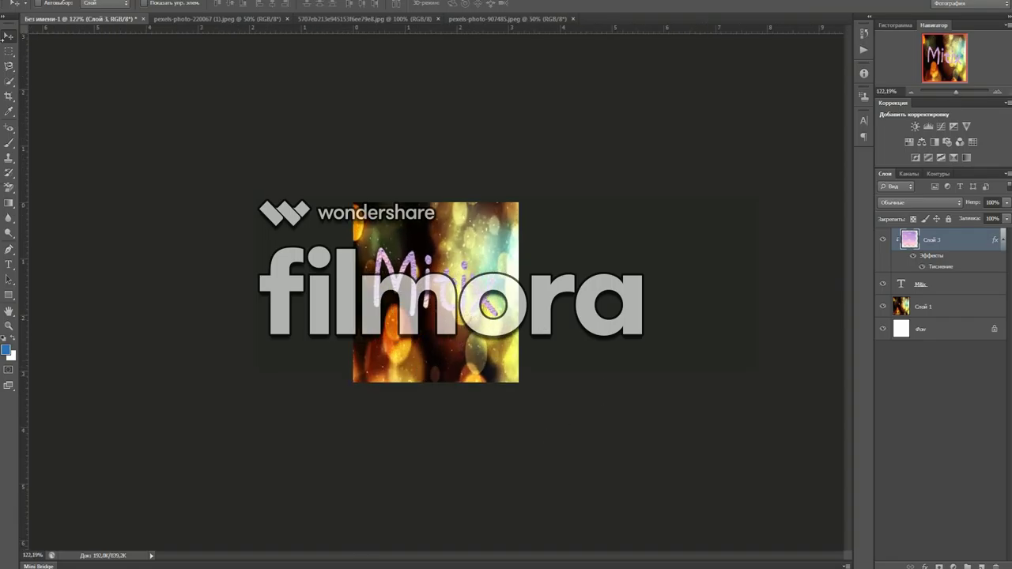
# Step: Open the turquoise gamepad channel-logo image from the "1 сентября 2014" folder, accepting the colour profile prompt
pyautogui.click(28, 1)
pyautogui.click(62, 10)
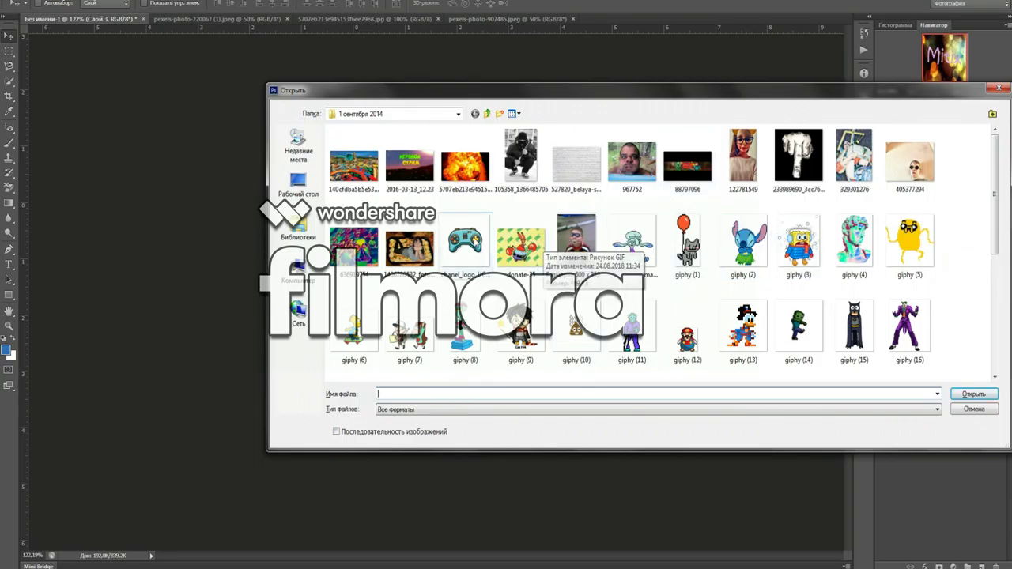
pyautogui.click(465, 242)
pyautogui.click(973, 394)
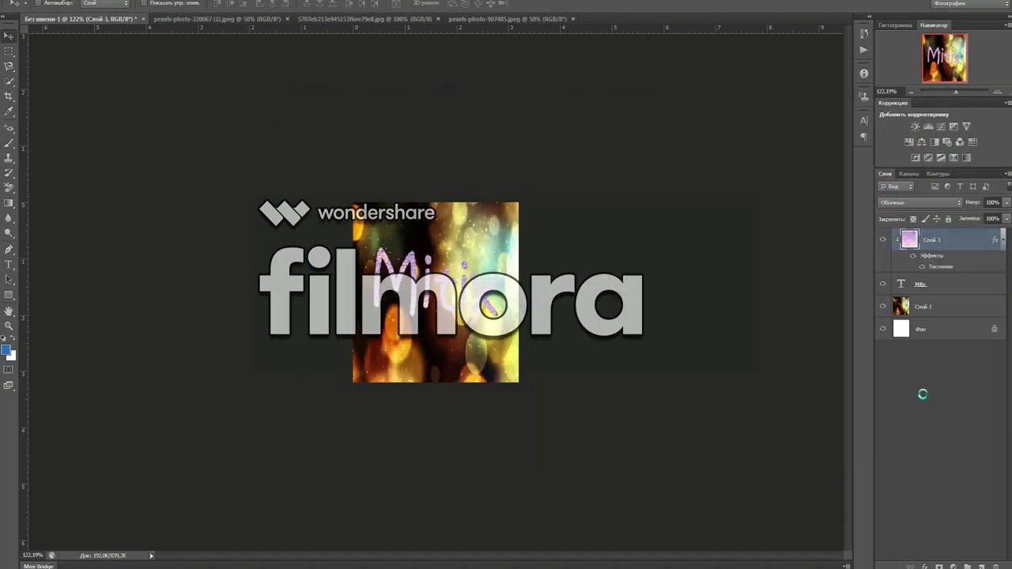
pyautogui.click(538, 261)
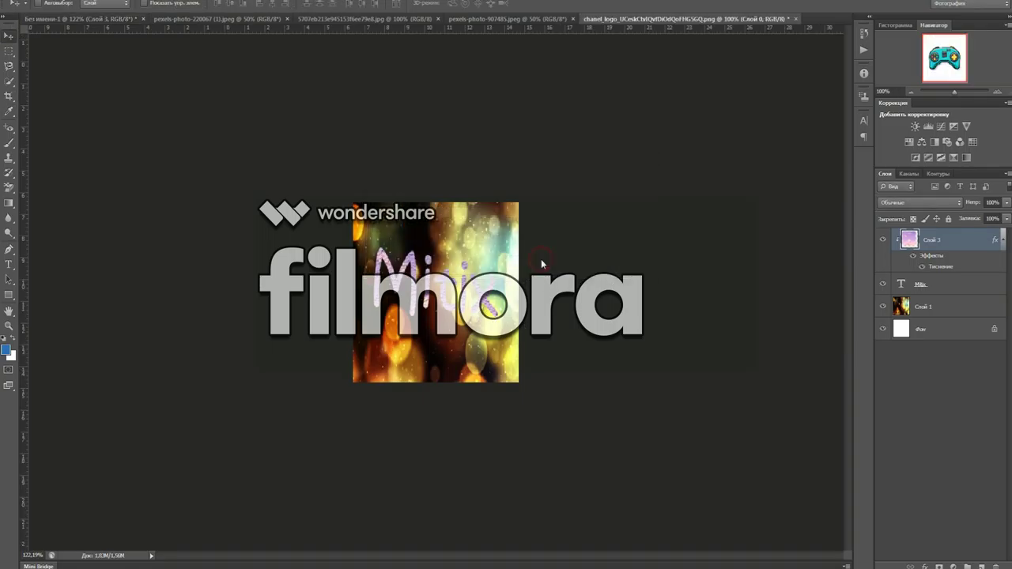
# Step: Select the whole gamepad, including its black outline, with the Quick Selection tool, leaving out the white background
pyautogui.click(8, 81)
pyautogui.moveTo(462, 261); pyautogui.dragTo(457, 243)
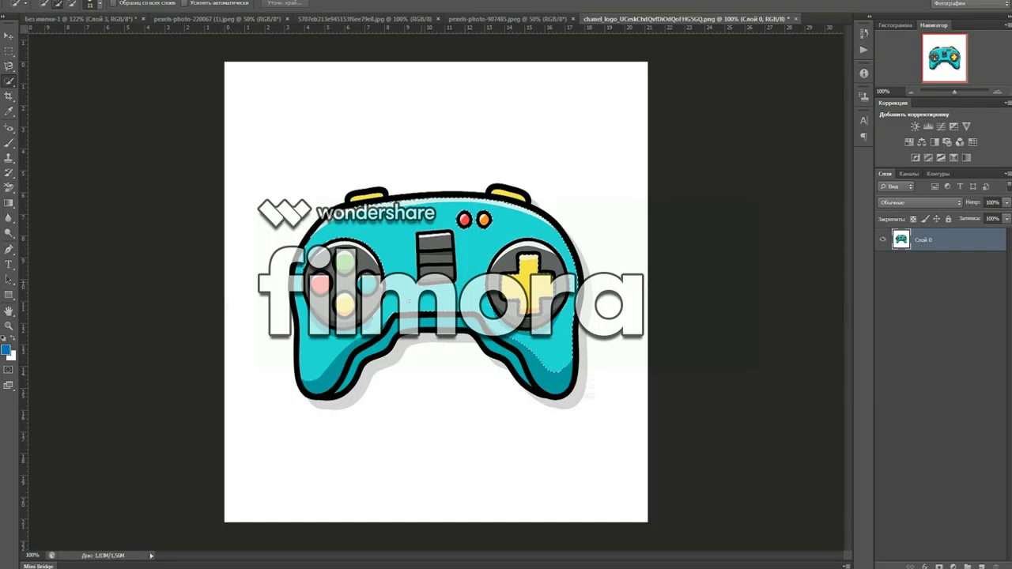
pyautogui.moveTo(348, 373); pyautogui.dragTo(352, 347)
pyautogui.moveTo(314, 340); pyautogui.dragTo(340, 384)
# Step: Move the selected gamepad into the "Mitix" document with its colours converted, and shift it toward the lower-right of the canvas
pyautogui.click(8, 37)
pyautogui.moveTo(447, 294); pyautogui.dragTo(405, 304)
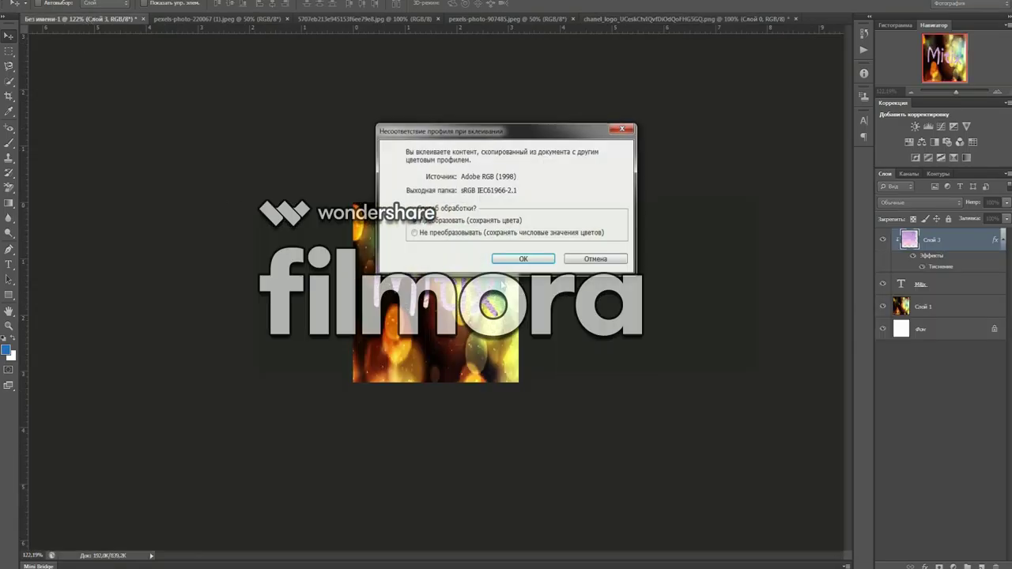
pyautogui.click(522, 260)
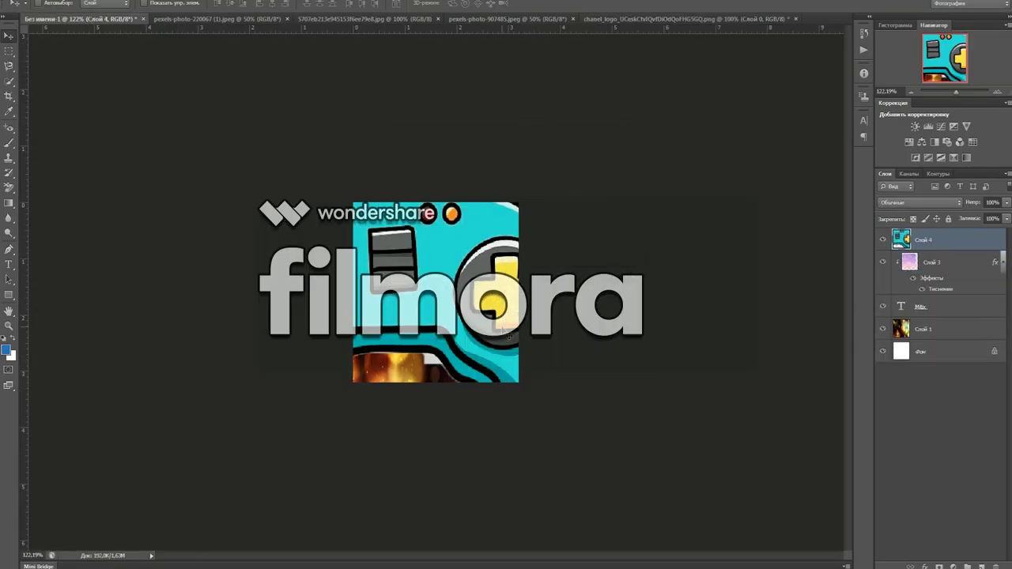
pyautogui.moveTo(470, 332); pyautogui.dragTo(589, 367)
# Step: Scale the gamepad layer down to about 34% with Free Transform and apply the transformation
pyautogui.hotkey('ctrl', '-')
pyautogui.hotkey('ctrl', '-')
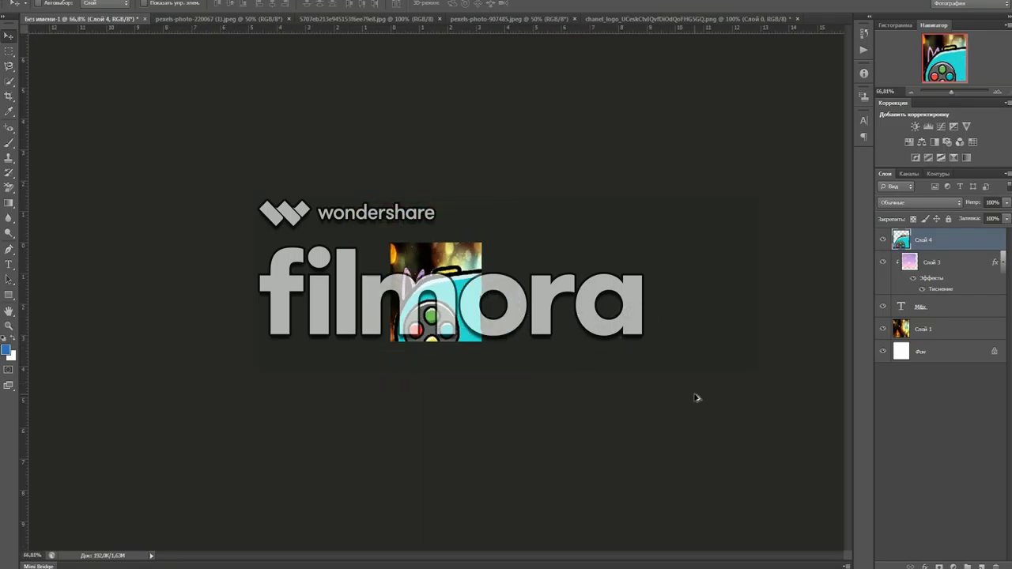
pyautogui.hotkey('ctrl', 't')
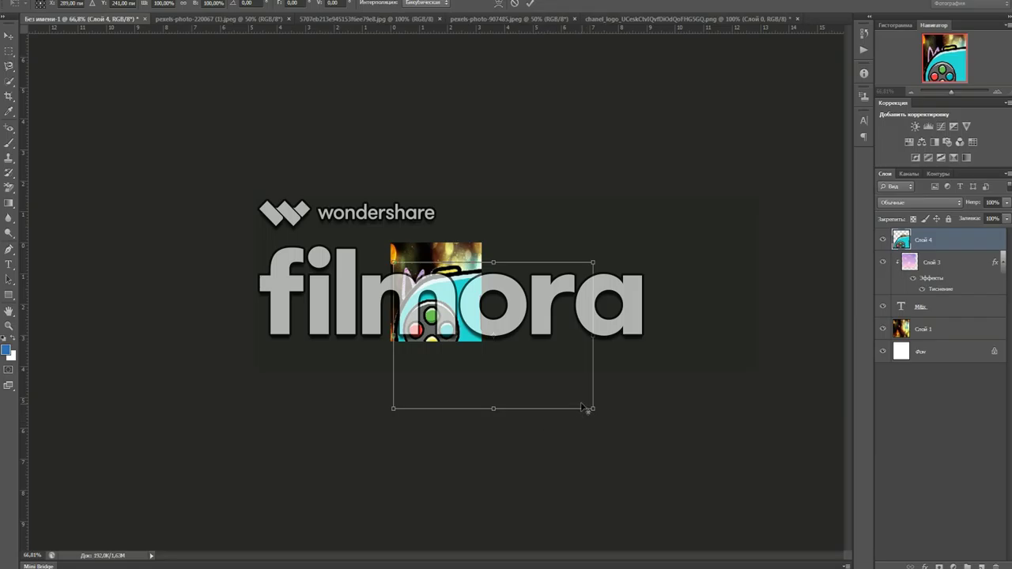
pyautogui.moveTo(591, 408); pyautogui.dragTo(528, 361)
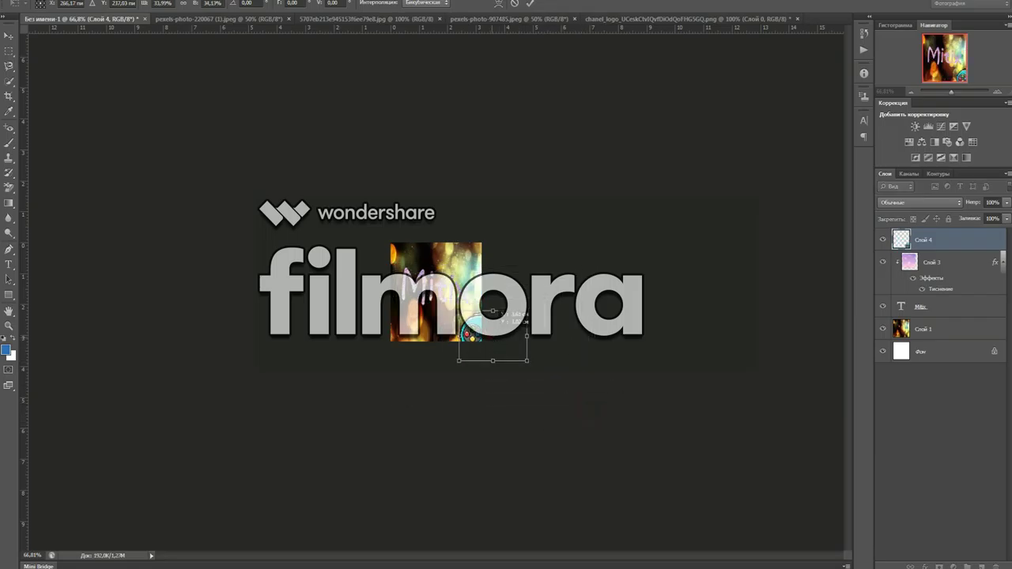
pyautogui.click(8, 35)
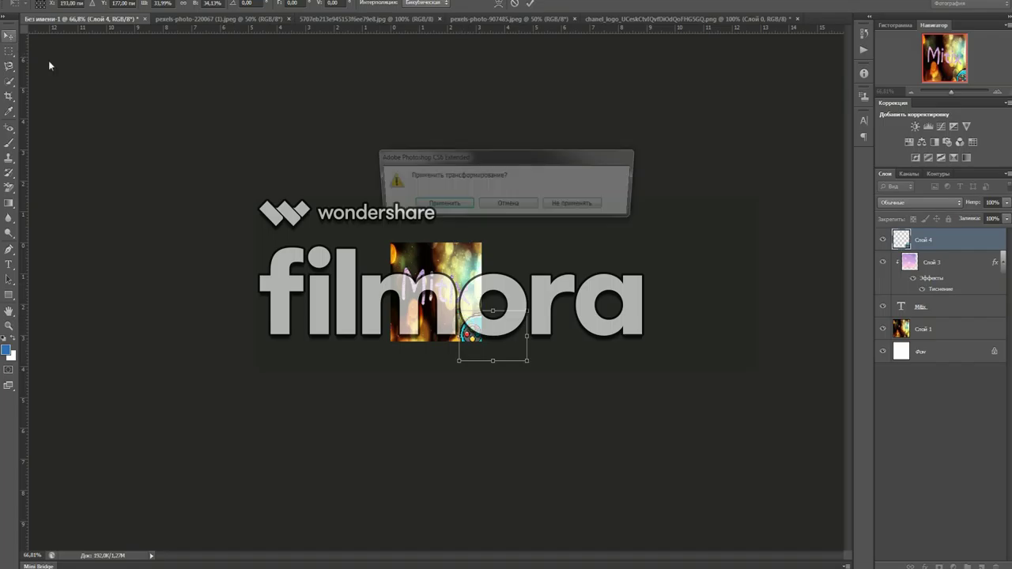
pyautogui.click(438, 209)
# Step: Move the gamepad fully onto the canvas, placing it over the lower part of the "Mitix" text
pyautogui.moveTo(470, 328); pyautogui.dragTo(414, 260)
pyautogui.scroll(1, 577, 325)
pyautogui.scroll(6, 578, 325)
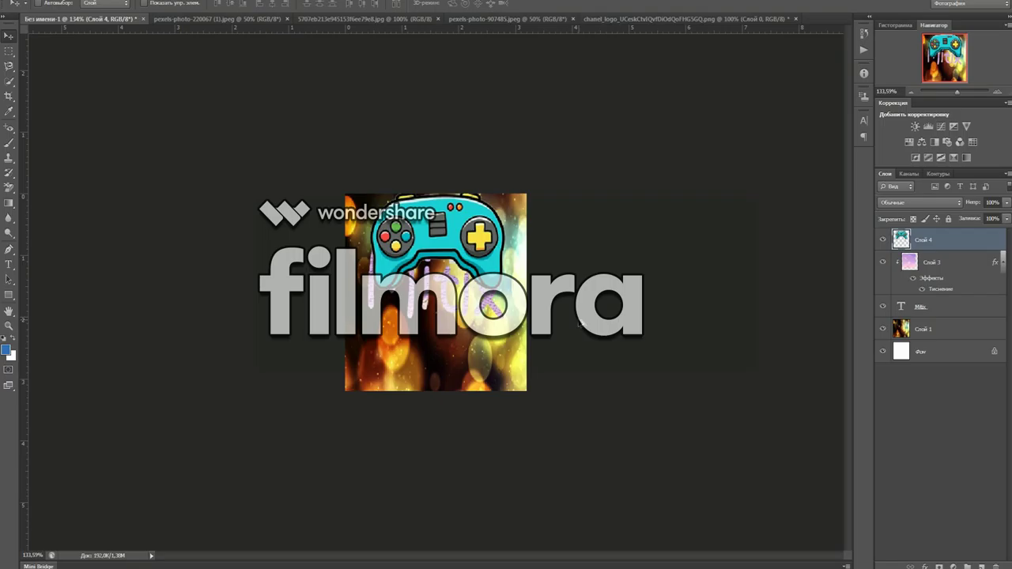
pyautogui.moveTo(431, 220); pyautogui.dragTo(427, 303)
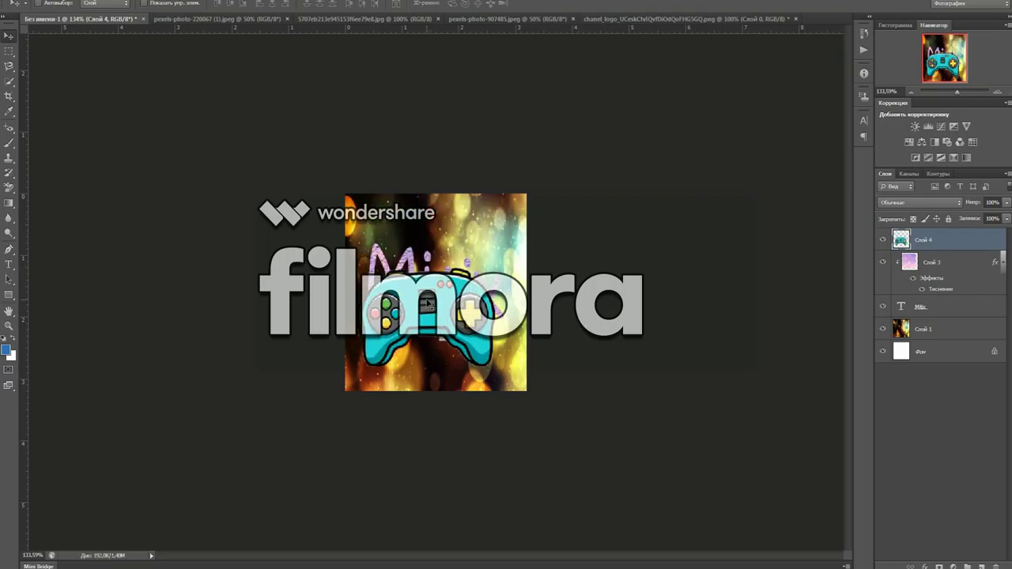
# Step: Shrink the gamepad further, place it in the image's upper-right corner above the text, and apply the transformation
pyautogui.hotkey('ctrl', 't')
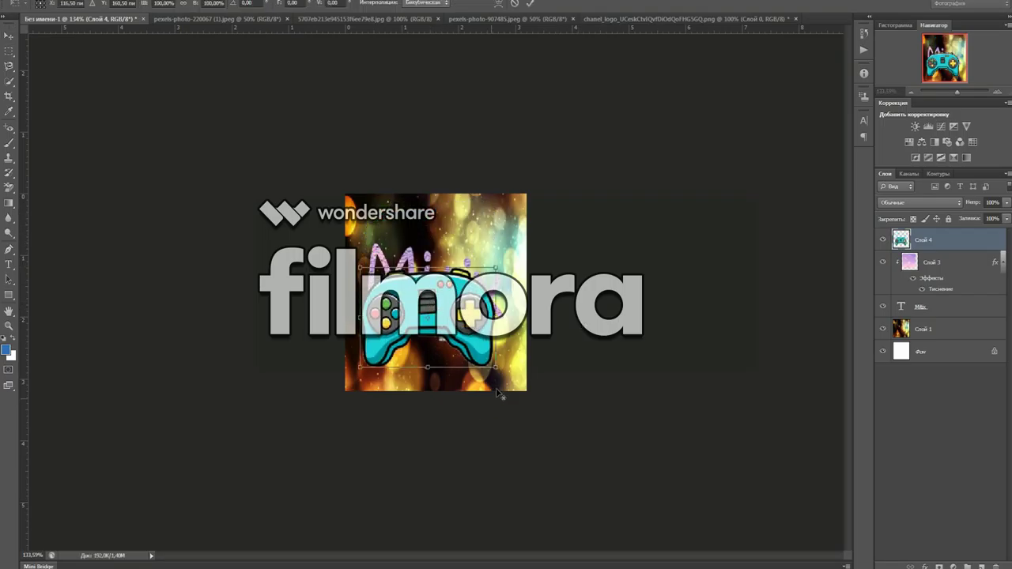
pyautogui.moveTo(496, 367); pyautogui.dragTo(445, 234)
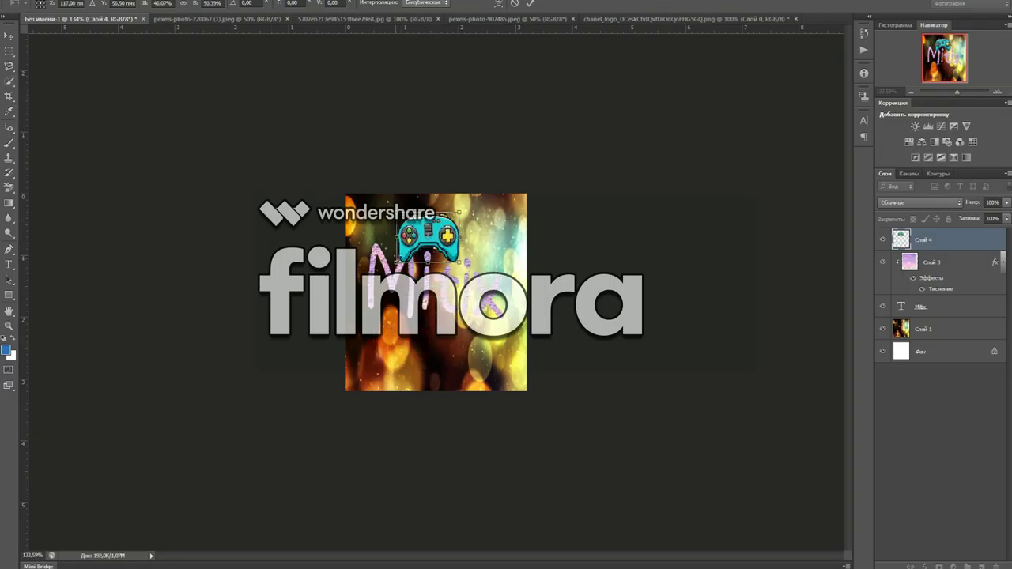
pyautogui.moveTo(398, 261)
pyautogui.mouseDown()
pyautogui.moveTo(411, 290)
pyautogui.moveTo(387, 306)
pyautogui.moveTo(388, 245)
pyautogui.moveTo(384, 256)
pyautogui.mouseUp()
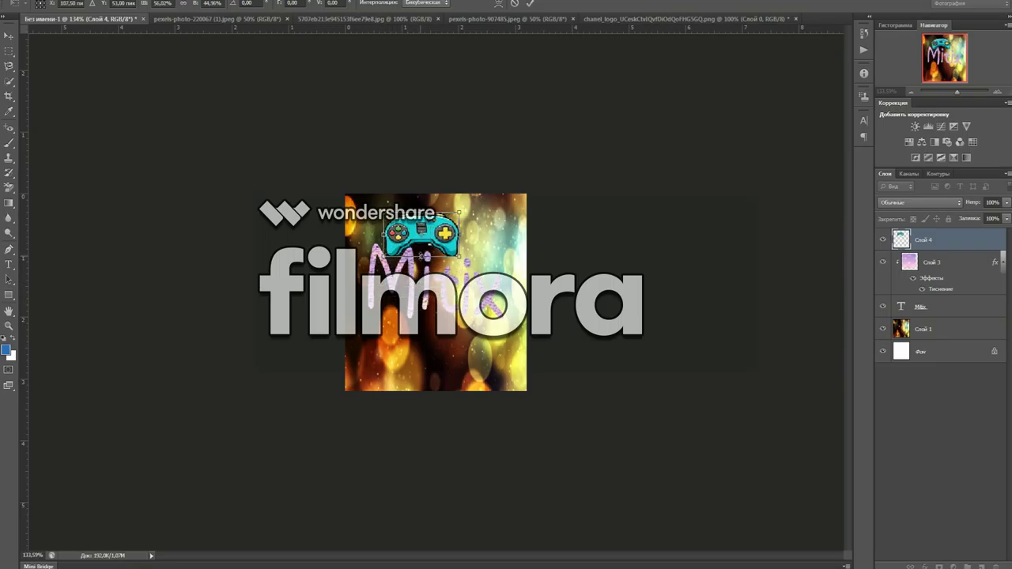
pyautogui.moveTo(459, 253); pyautogui.dragTo(479, 226)
pyautogui.click(8, 36)
pyautogui.click(423, 204)
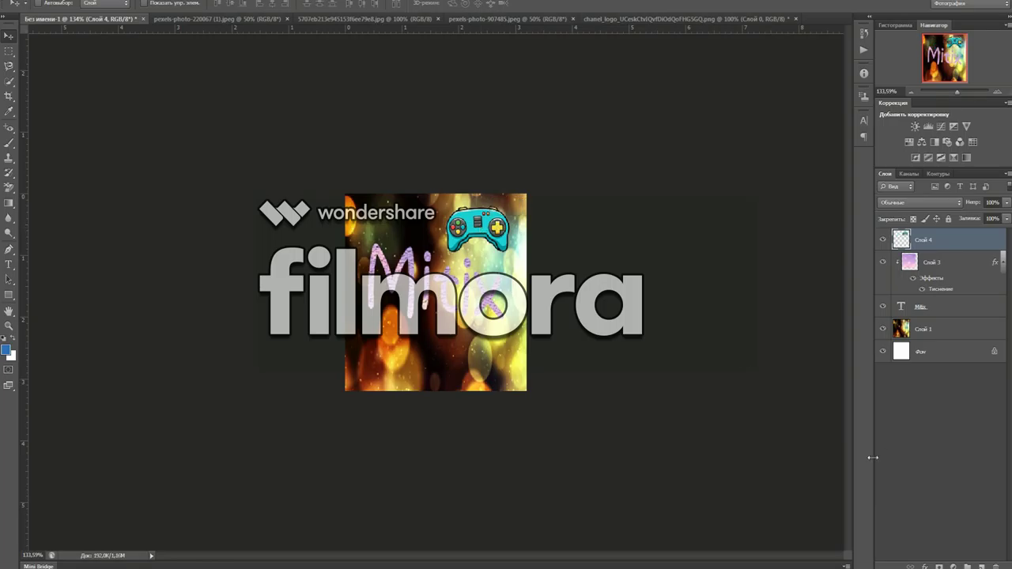
# Step: Open the blue thumbs-up image layk_119357536_orig_.jpg, accepting the colour profile prompt
pyautogui.click(27, 1)
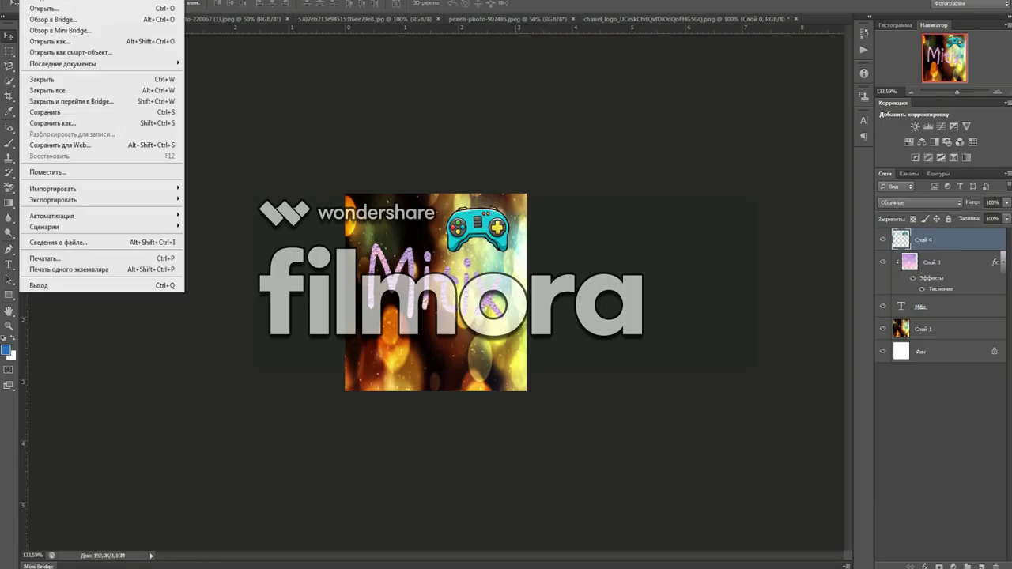
pyautogui.click(46, 8)
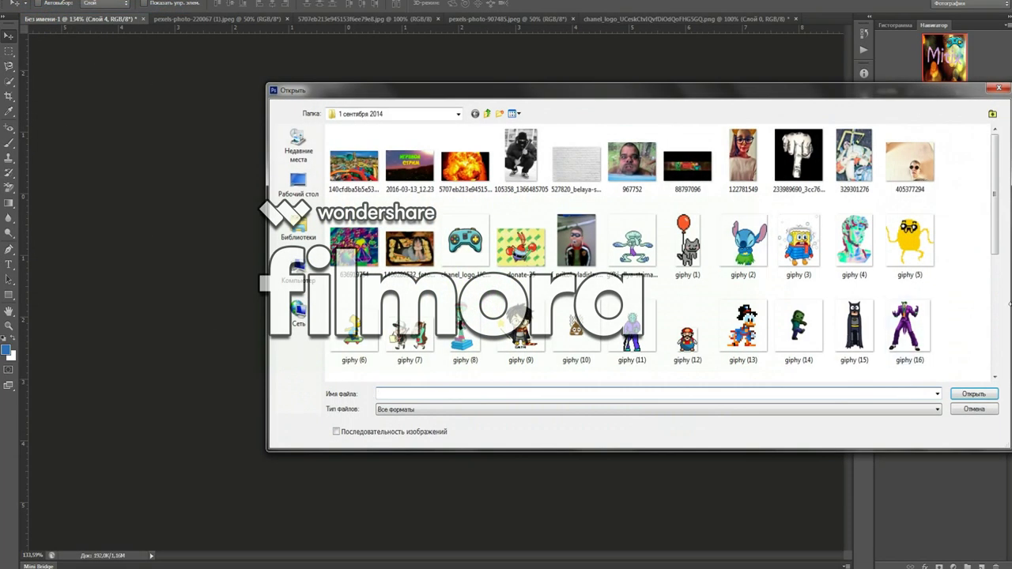
pyautogui.moveTo(998, 189); pyautogui.dragTo(944, 274)
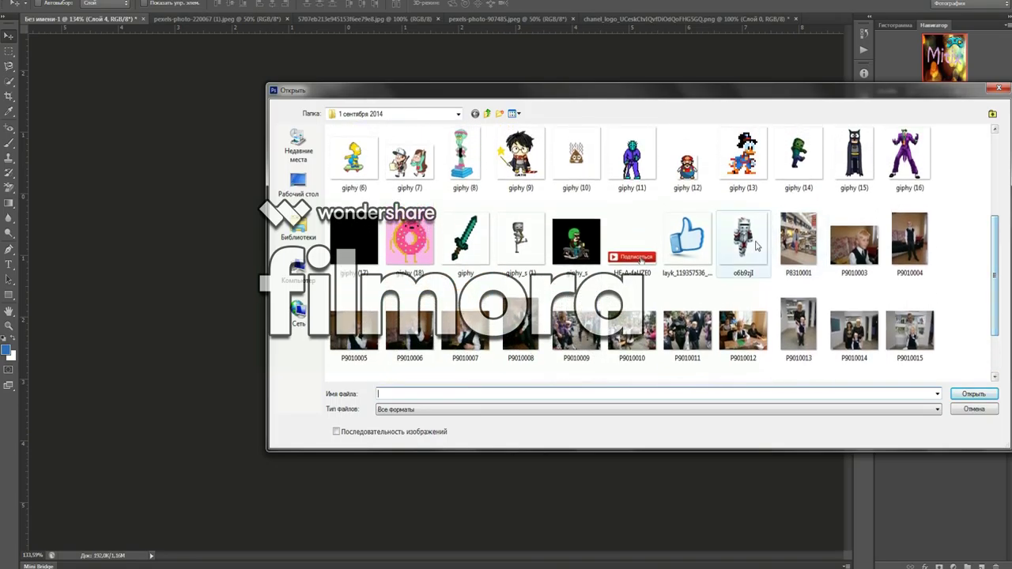
pyautogui.click(687, 235)
pyautogui.click(973, 395)
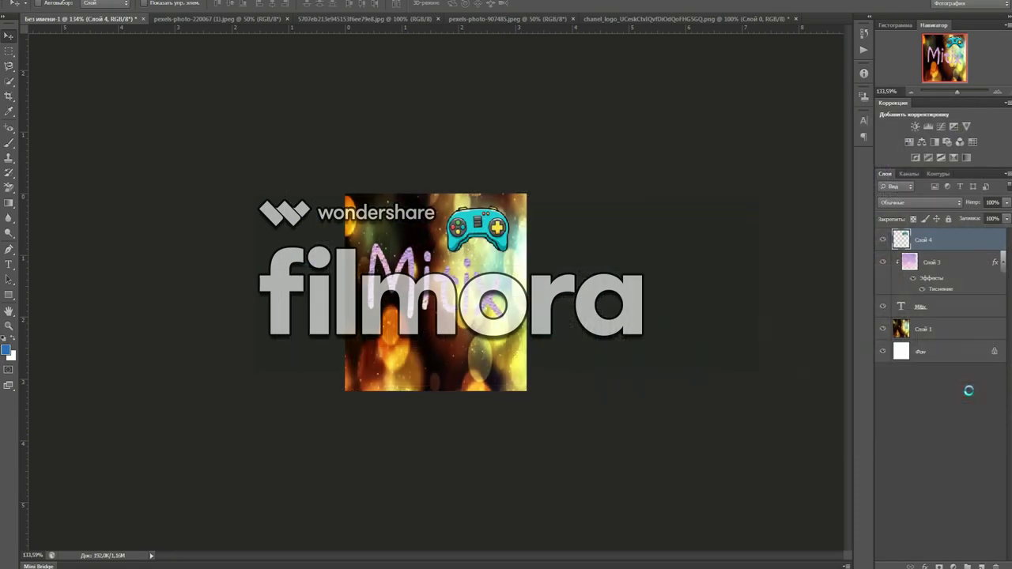
pyautogui.click(542, 256)
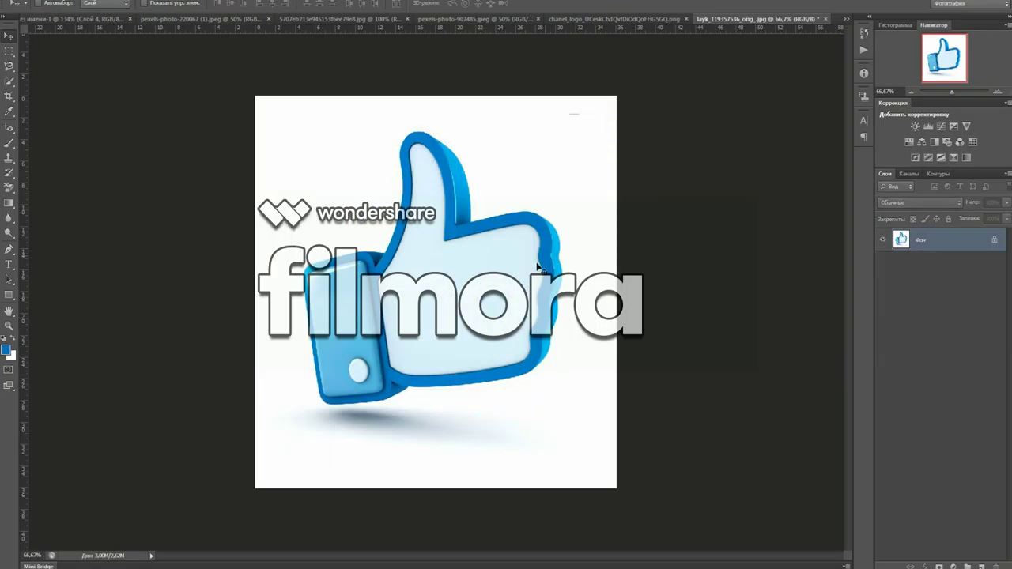
# Step: Select the thumbs-up hand and its cuff with the Quick Selection tool, leaving out the white background and shadow
pyautogui.click(10, 81)
pyautogui.moveTo(437, 217); pyautogui.dragTo(441, 190)
pyautogui.moveTo(456, 290); pyautogui.dragTo(530, 334)
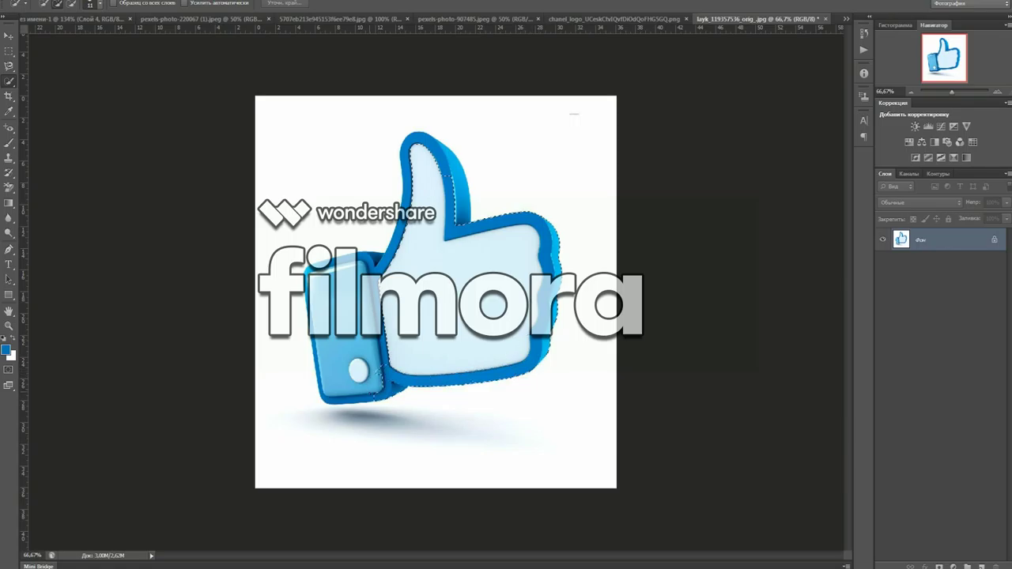
pyautogui.moveTo(354, 324); pyautogui.dragTo(358, 286)
# Step: Move the selected thumbs-up into the "Mitix" document, converting its colours to the document's profile
pyautogui.click(8, 36)
pyautogui.moveTo(427, 303)
pyautogui.mouseDown()
pyautogui.moveTo(122, 68)
pyautogui.moveTo(121, 22)
pyautogui.moveTo(414, 315)
pyautogui.mouseUp()
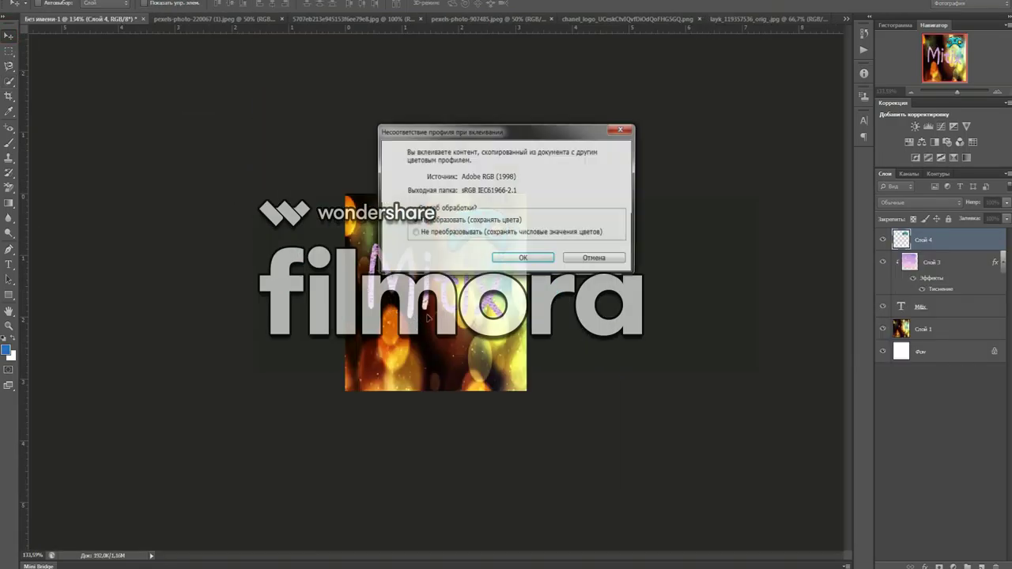
pyautogui.click(530, 261)
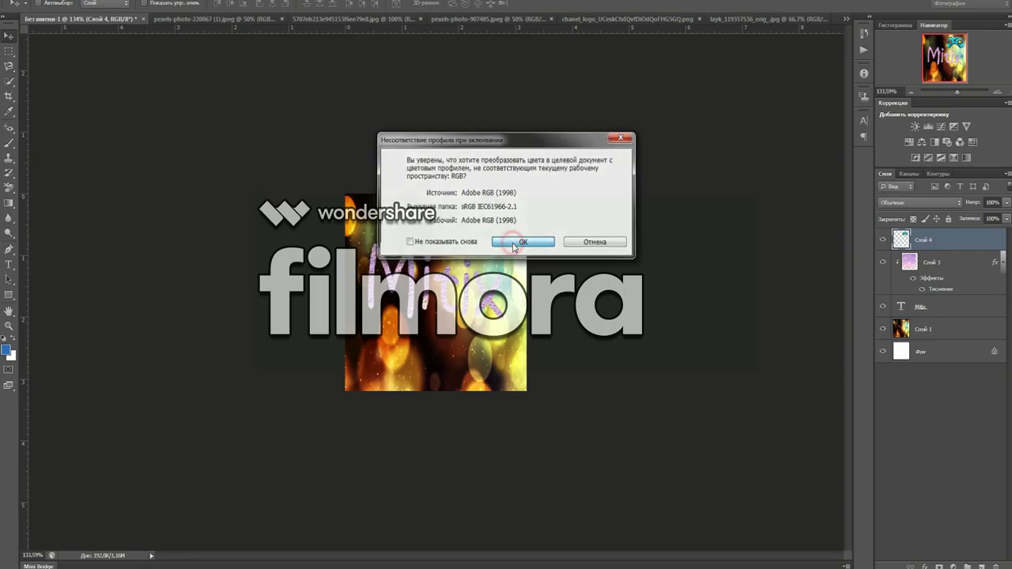
pyautogui.click(521, 240)
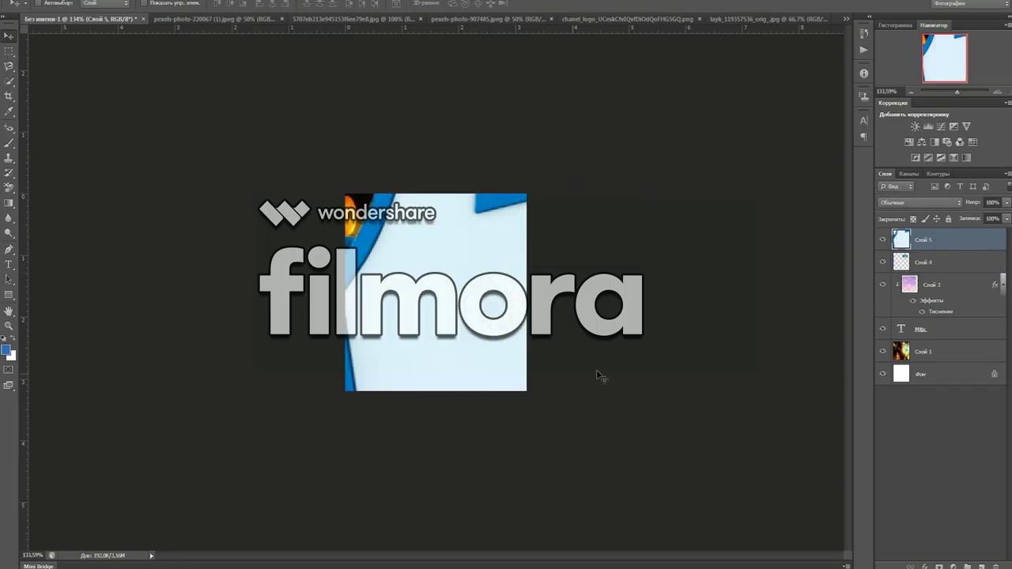
# Step: Scale the thumbs-up layer down with Free Transform to about 28.5% width and 29.5% height
pyautogui.scroll(-2, 605, 372)
pyautogui.scroll(-1, 605, 371)
pyautogui.hotkey('ctrl', 't')
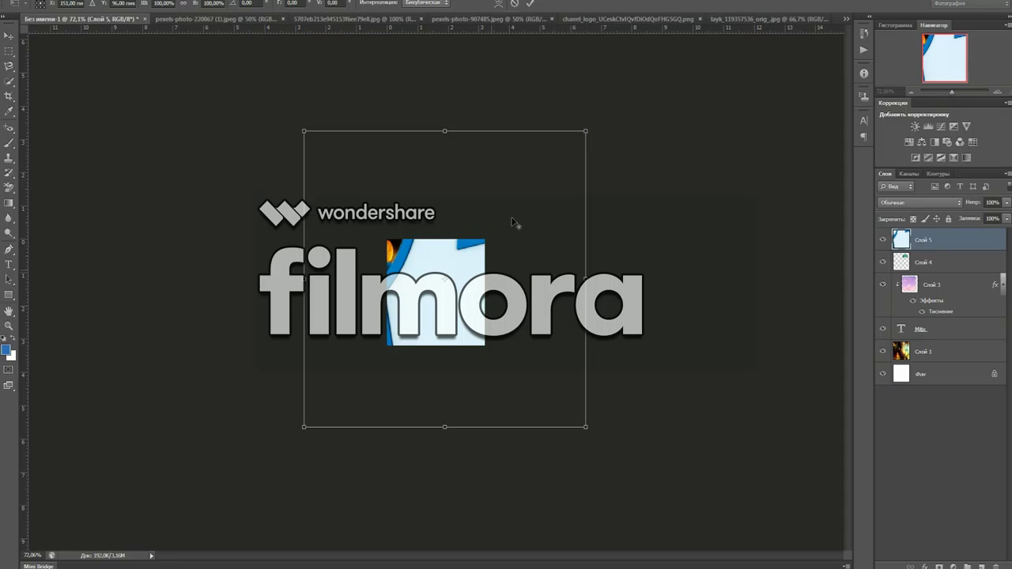
pyautogui.moveTo(443, 132); pyautogui.dragTo(444, 236)
pyautogui.moveTo(586, 279); pyautogui.dragTo(448, 307)
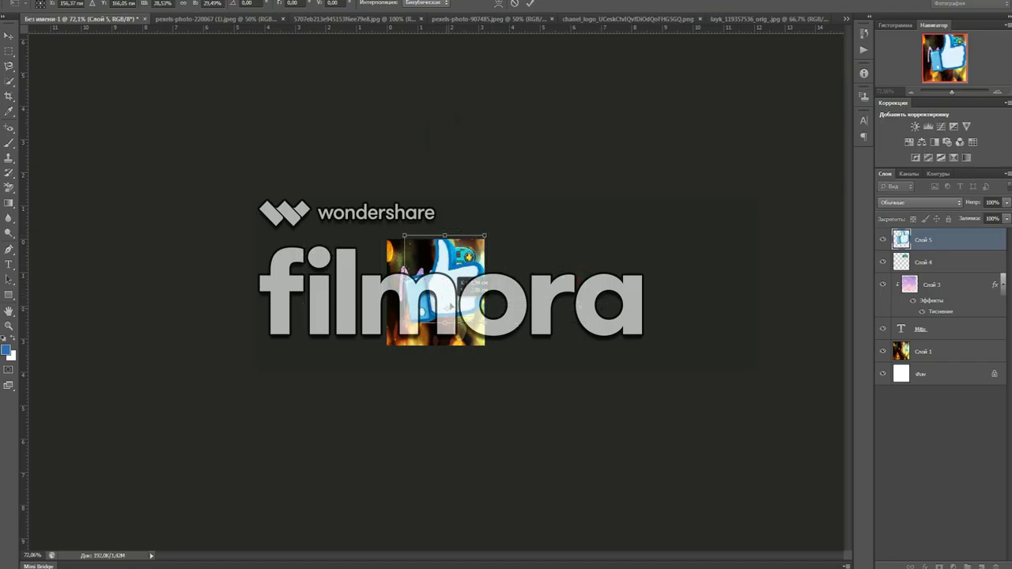
# Step: Shrink the thumbs-up to about 14.8% width and 13.9% height, place it in the canvas's lower-left corner, and apply the transform
pyautogui.scroll(4, 659, 333)
pyautogui.moveTo(449, 191); pyautogui.dragTo(451, 218)
pyautogui.moveTo(526, 282); pyautogui.dragTo(479, 336)
pyautogui.moveTo(458, 270); pyautogui.dragTo(458, 305)
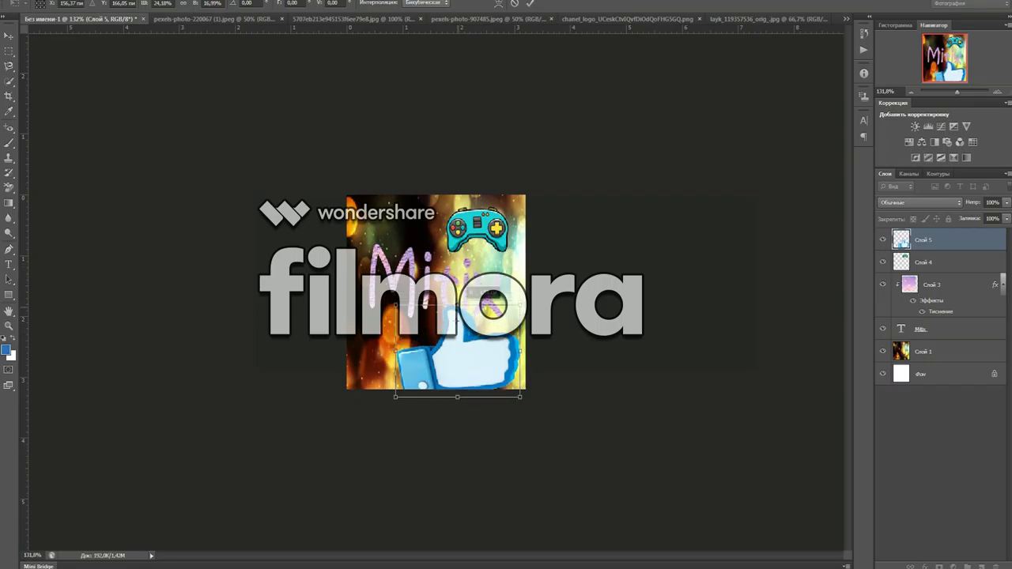
pyautogui.moveTo(518, 350); pyautogui.dragTo(490, 350)
pyautogui.moveTo(490, 303); pyautogui.dragTo(490, 322)
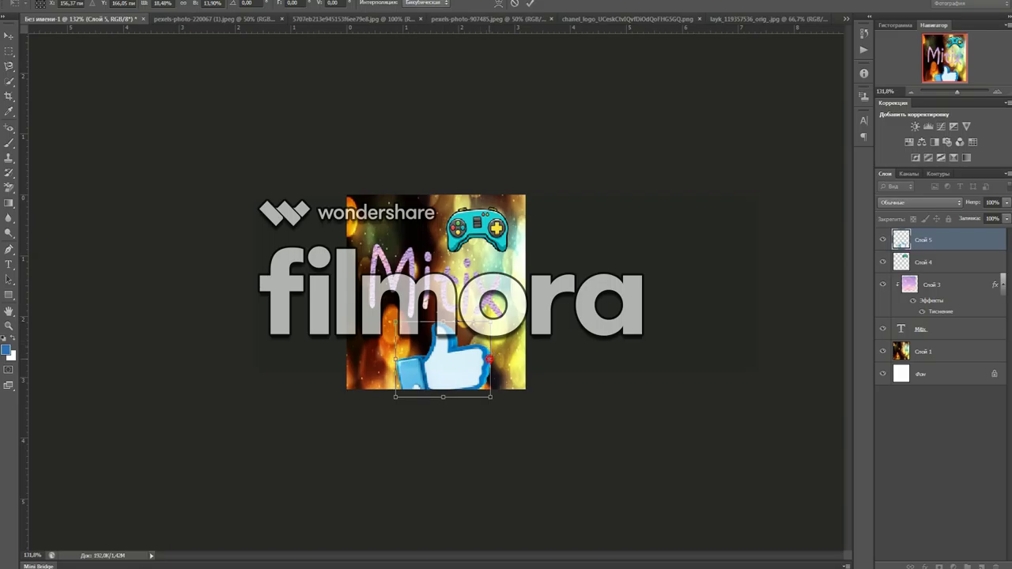
pyautogui.moveTo(489, 360); pyautogui.dragTo(408, 349)
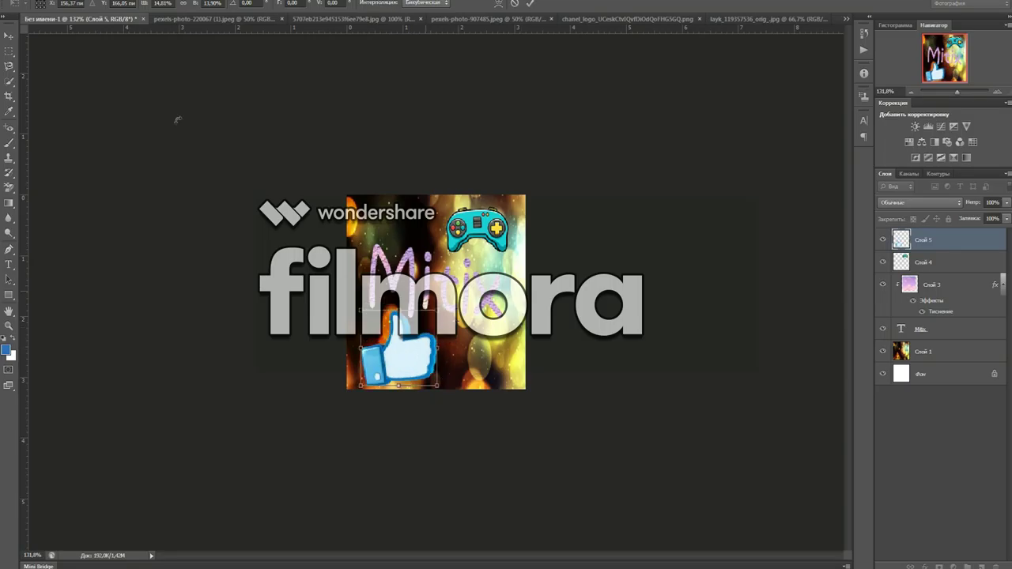
pyautogui.click(9, 37)
pyautogui.click(464, 207)
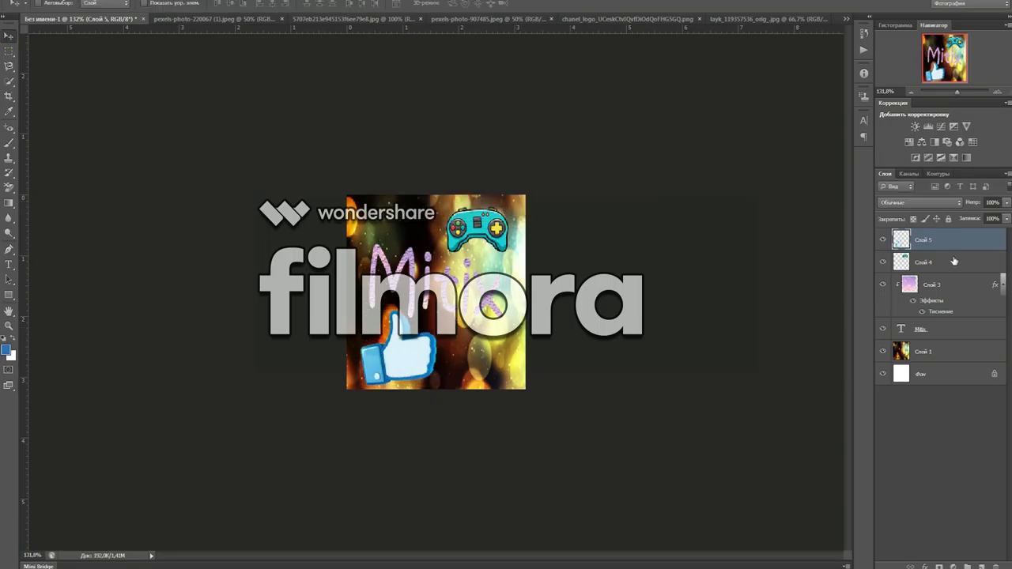
pyautogui.click(911, 291)
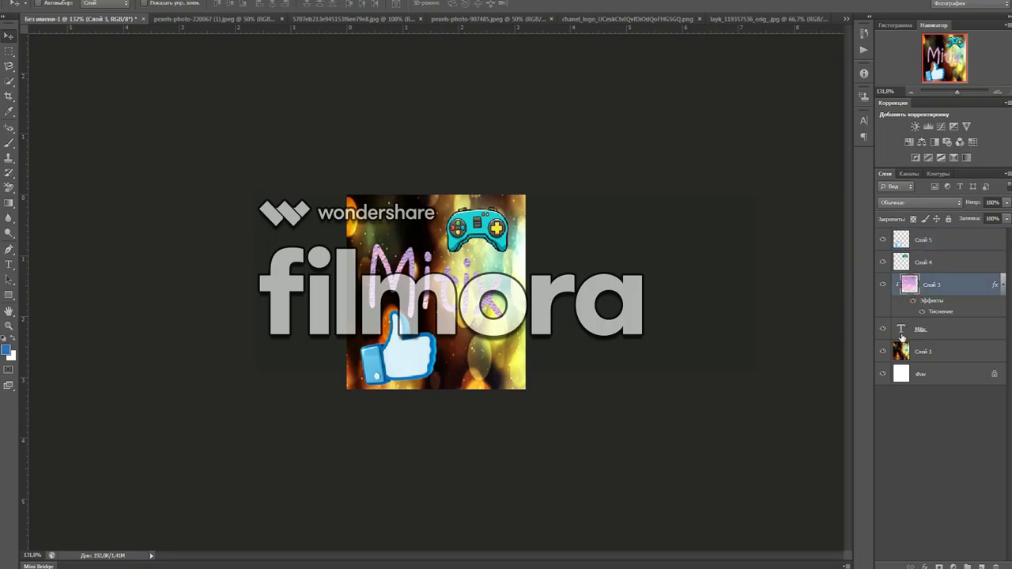
pyautogui.rightClick(913, 287)
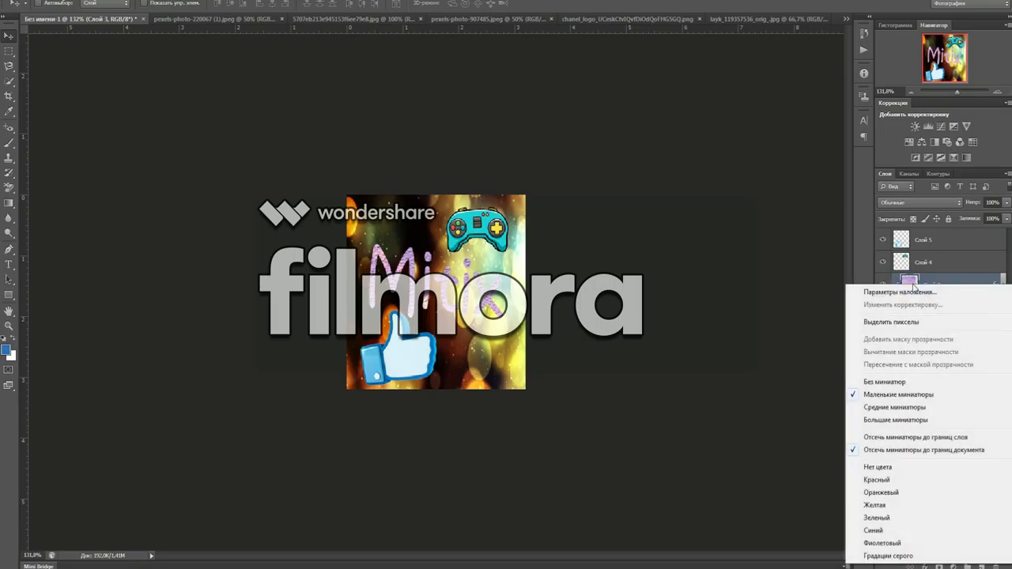
pyautogui.click(931, 281)
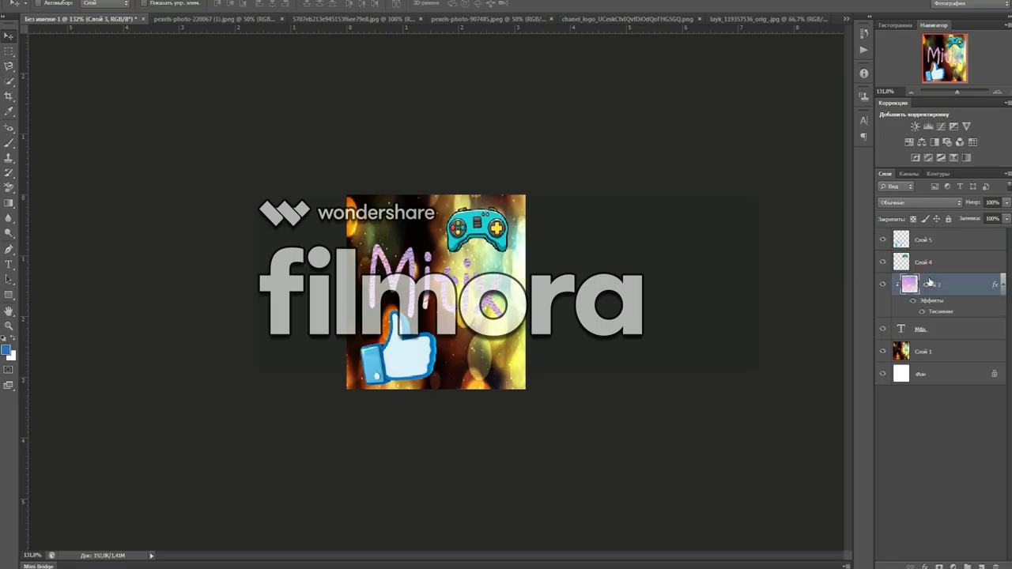
pyautogui.rightClick(934, 286)
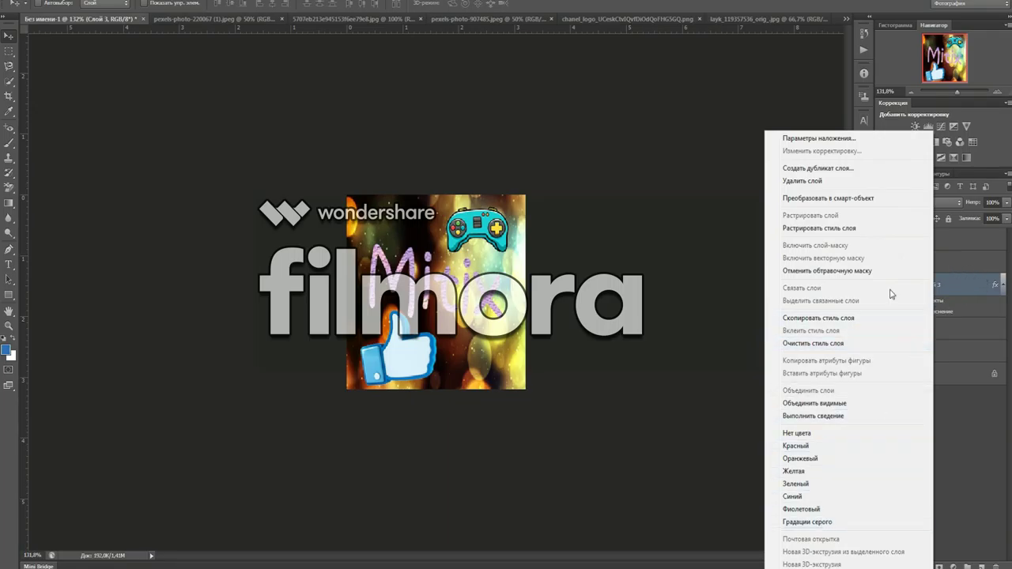
pyautogui.click(728, 338)
pyautogui.rightClick(909, 282)
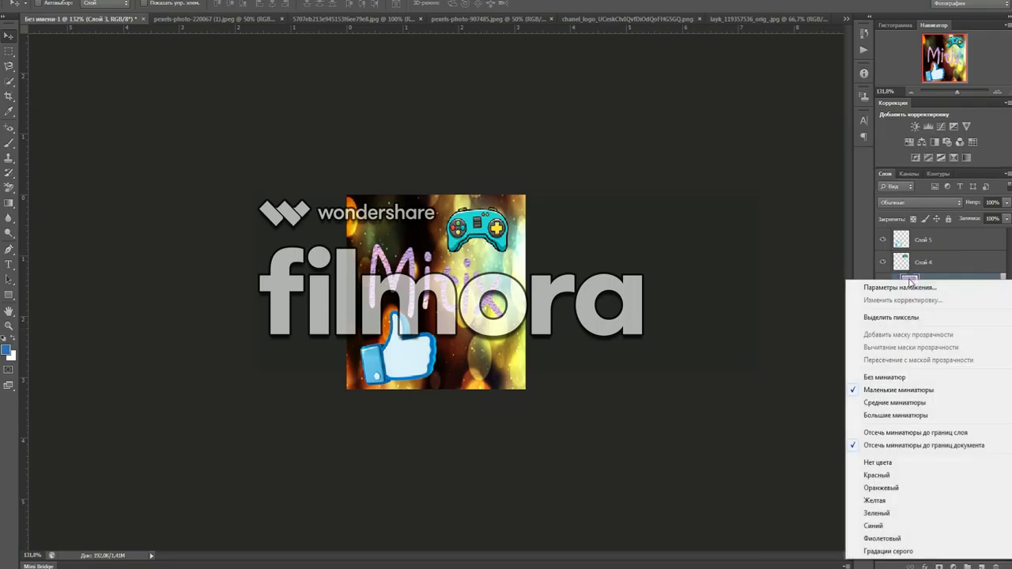
pyautogui.click(910, 280)
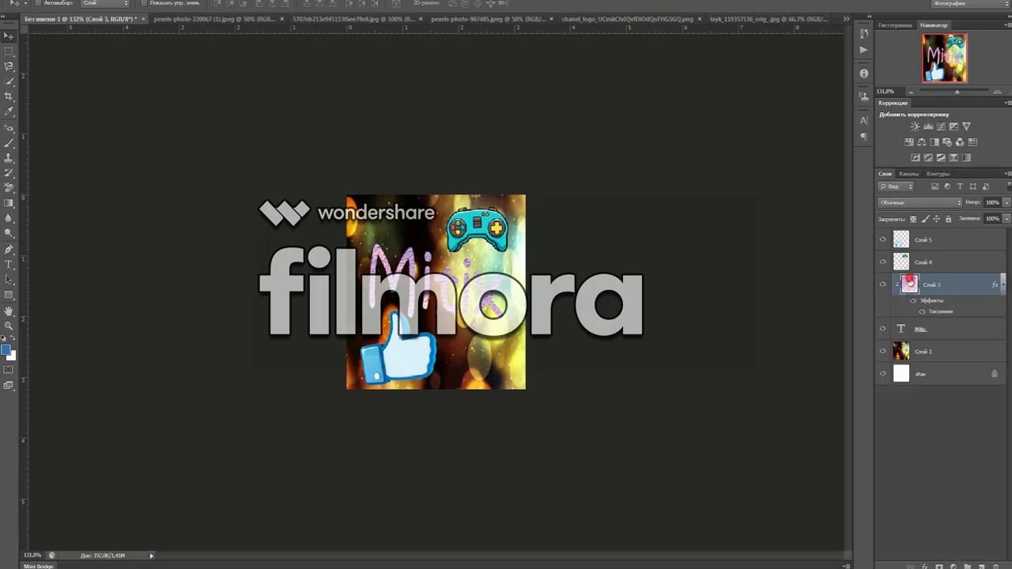
# Step: Add a Gradient Overlay effect to the pink-sky layer clipped to the "Mitix" text
pyautogui.doubleClick(909, 283)
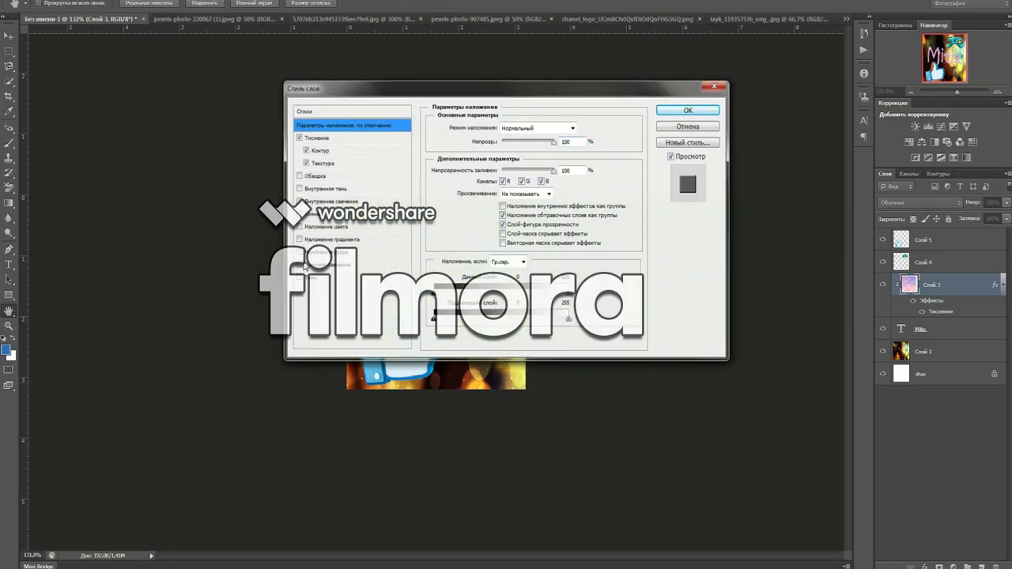
pyautogui.click(298, 239)
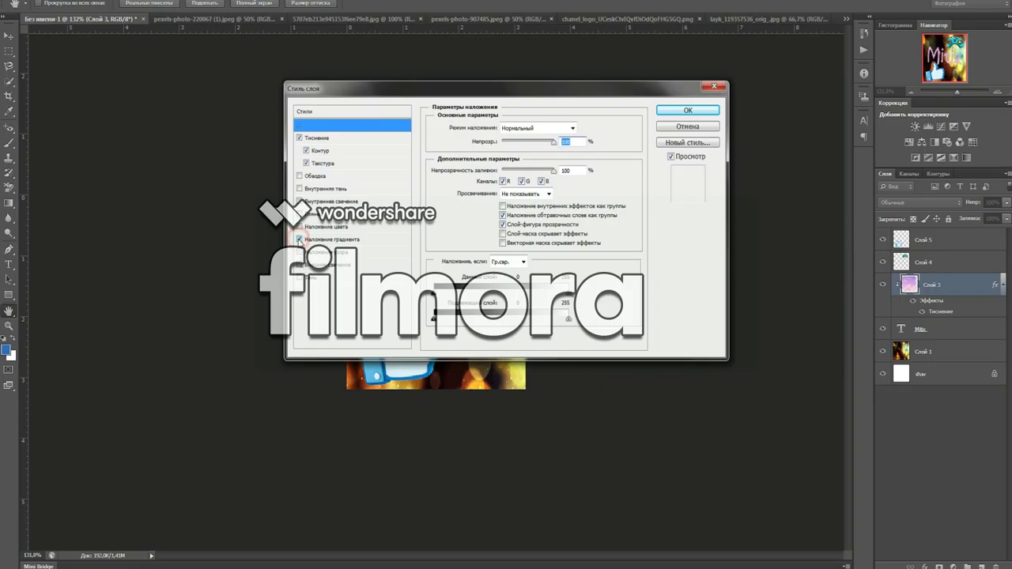
pyautogui.click(682, 111)
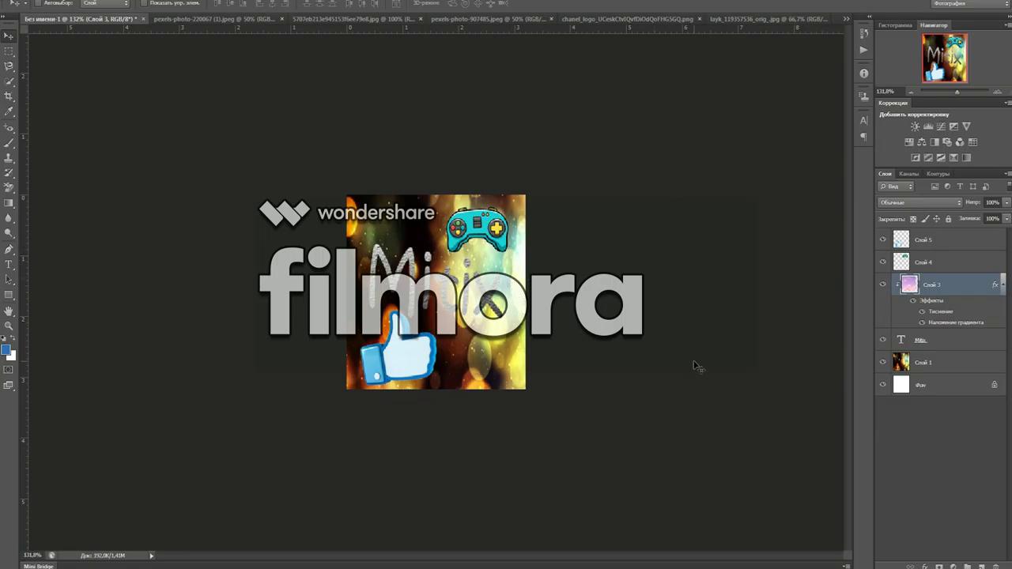
pyautogui.scroll(5, 694, 366)
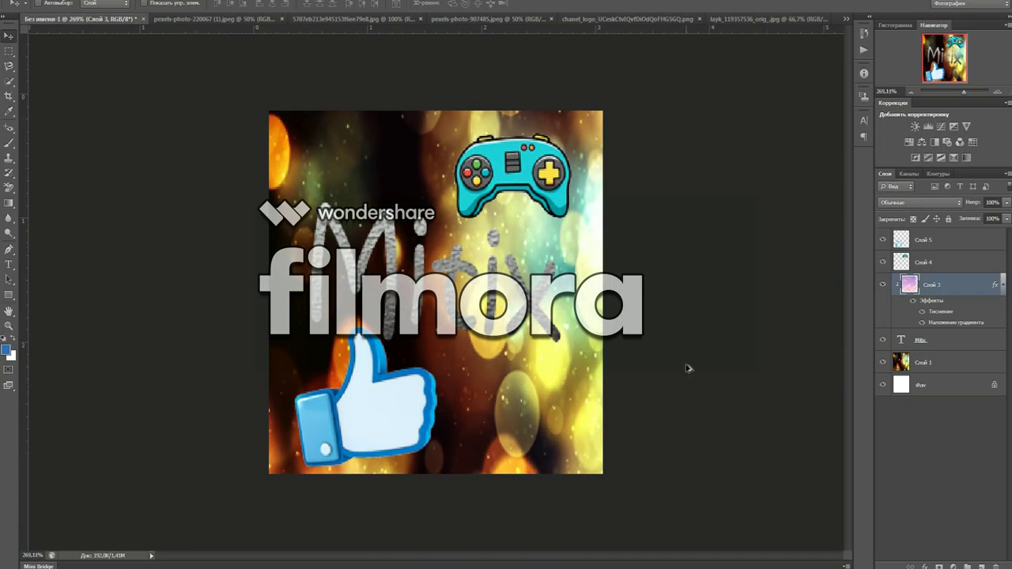
pyautogui.scroll(-5, 687, 368)
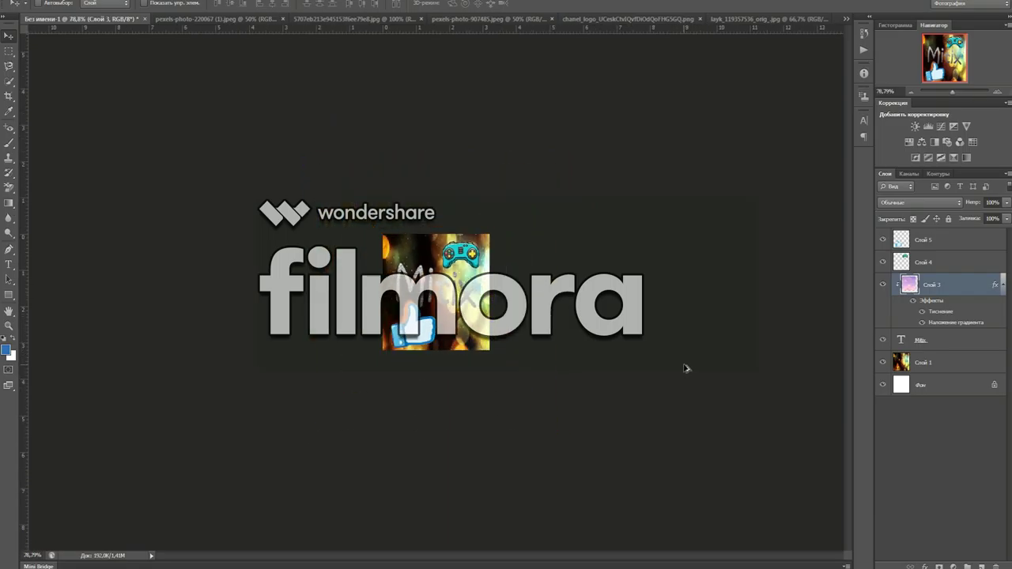
pyautogui.scroll(2, 686, 368)
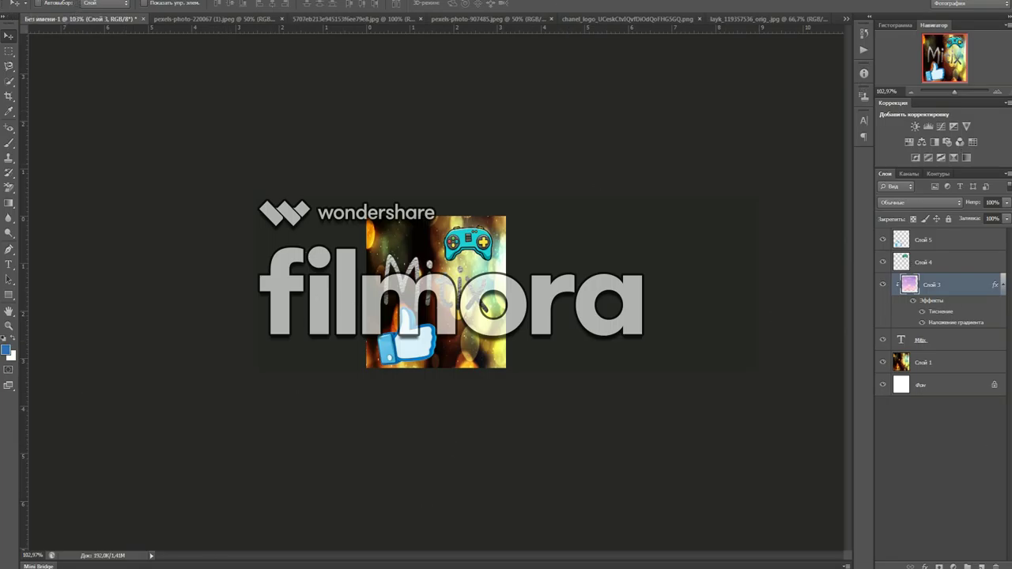
pyautogui.click(54, 0)
pyautogui.moveTo(31, 0)
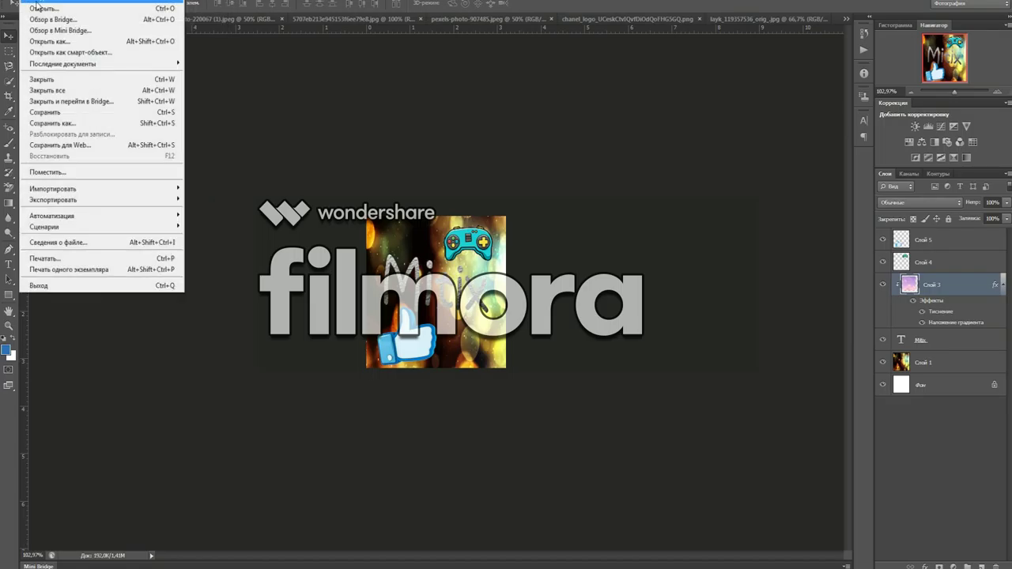
pyautogui.press('Escape')
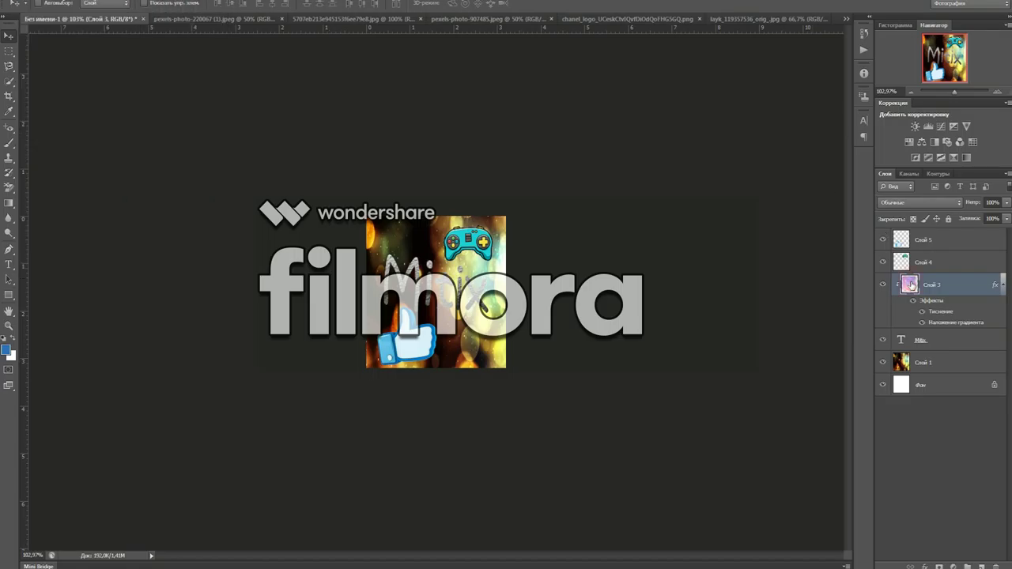
# Step: Add Inner Glow and Satin effects to the pink-sky layer, keeping the emboss Contour and Texture enabled
pyautogui.doubleClick(910, 283)
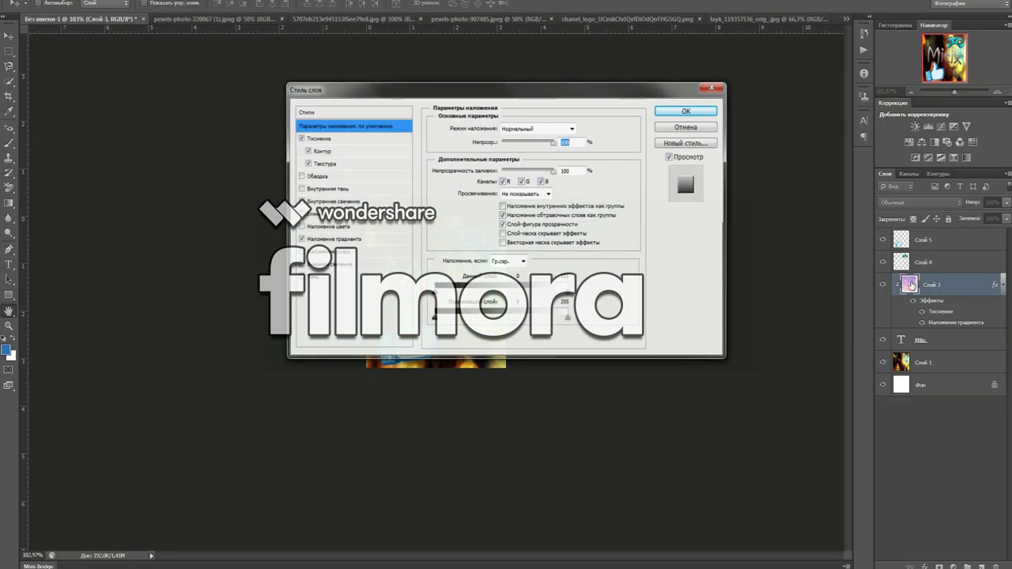
pyautogui.click(306, 162)
pyautogui.click(305, 151)
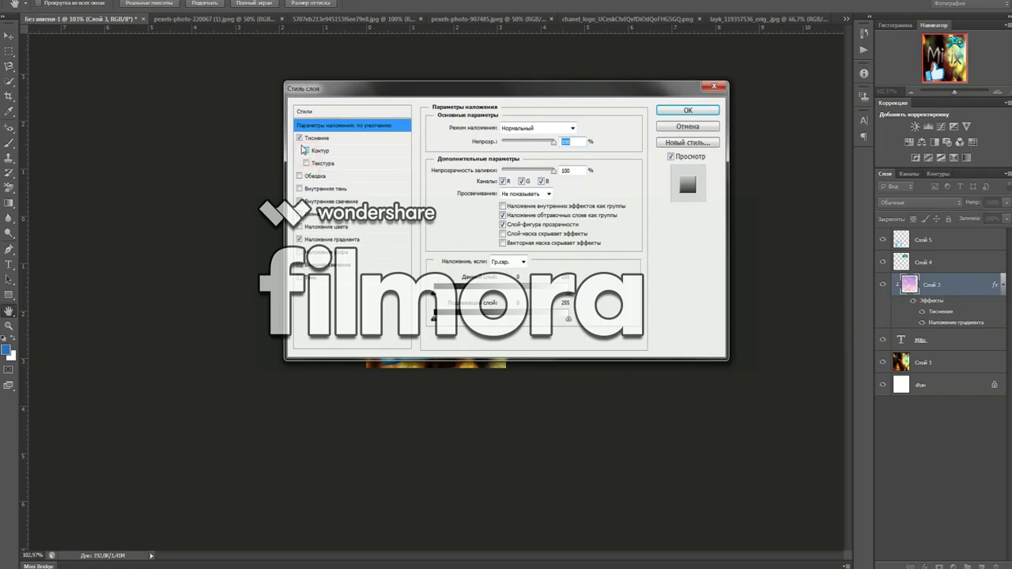
pyautogui.click(305, 150)
pyautogui.click(306, 163)
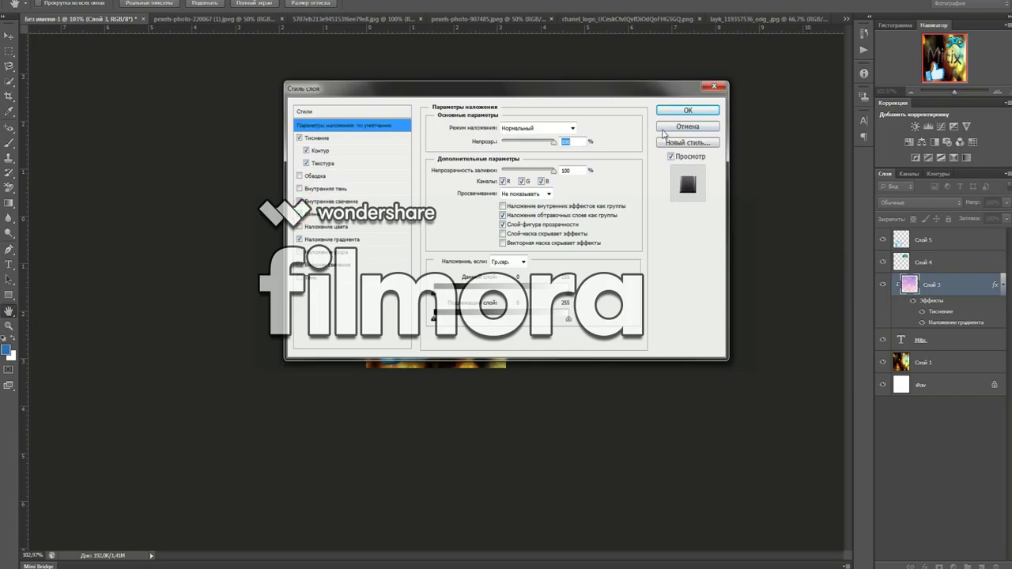
pyautogui.click(687, 110)
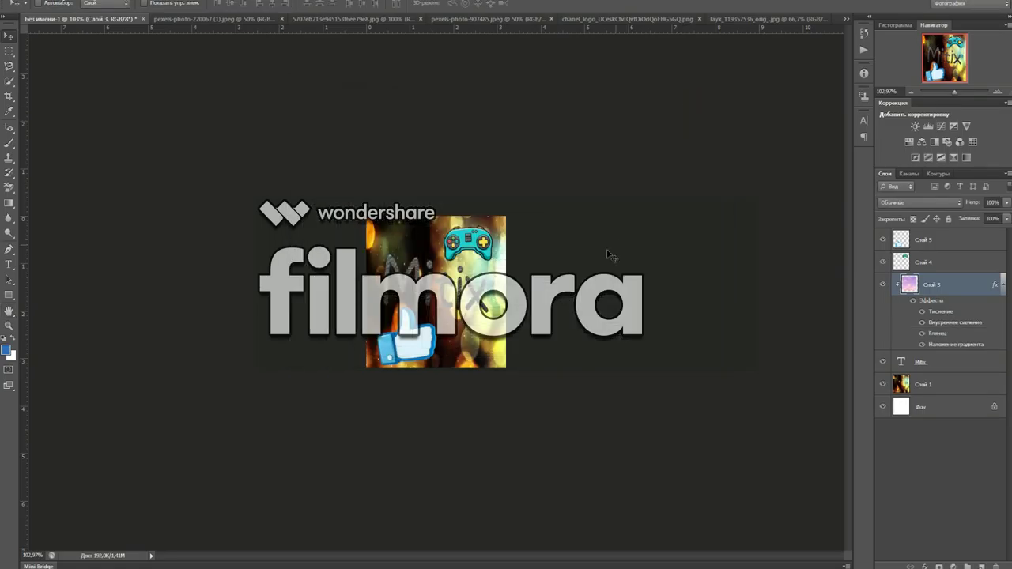
# Step: Turn off the Satin effect in the pink-sky layer's style
pyautogui.doubleClick(911, 292)
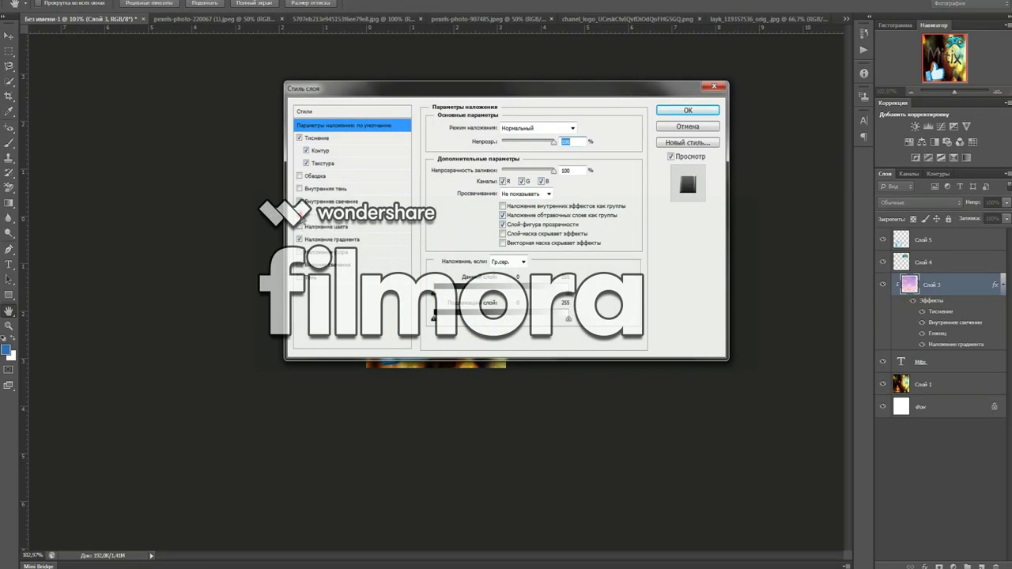
pyautogui.click(687, 108)
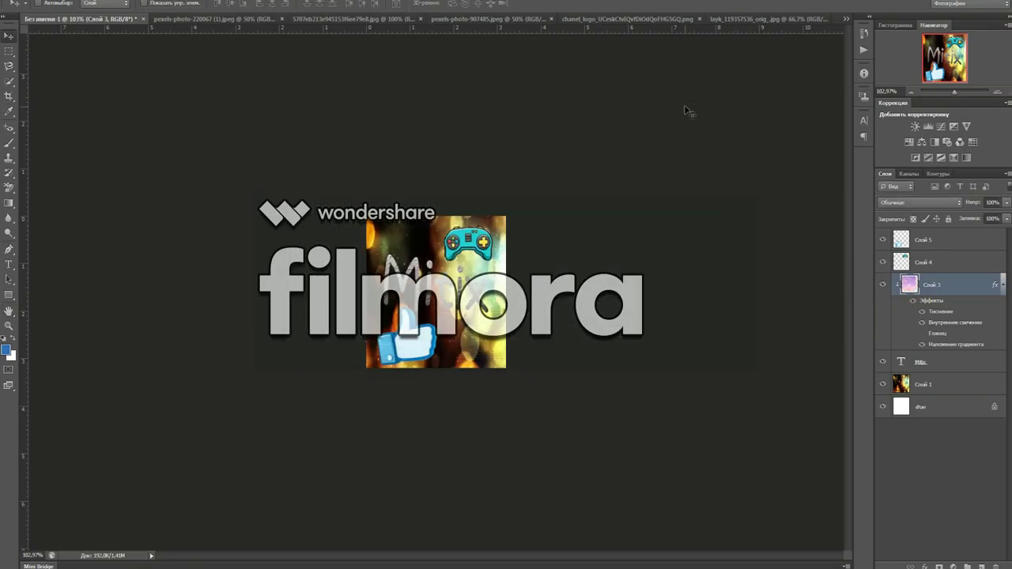
pyautogui.scroll(5, 603, 305)
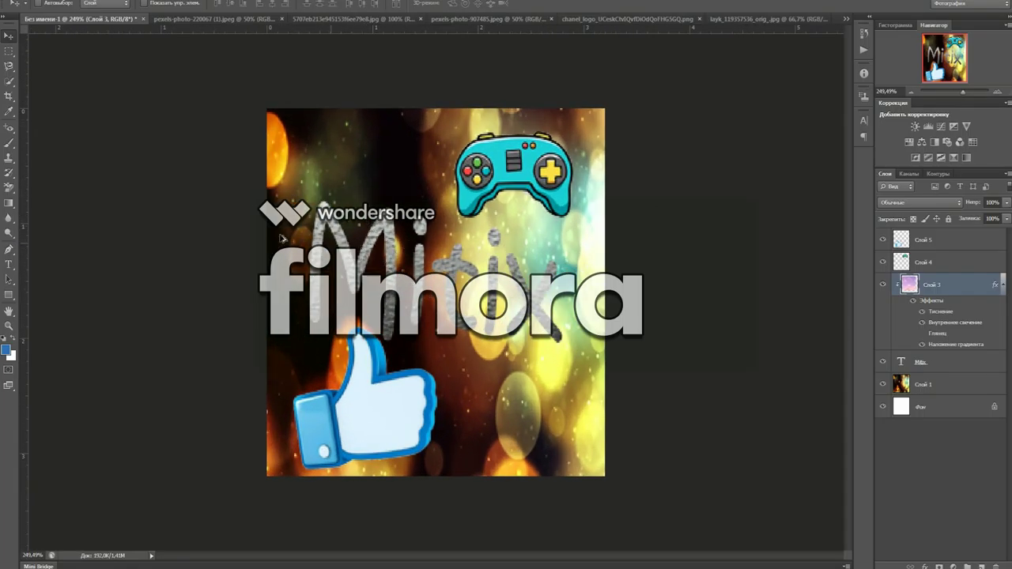
pyautogui.scroll(-3, 672, 331)
pyautogui.scroll(-2, 672, 331)
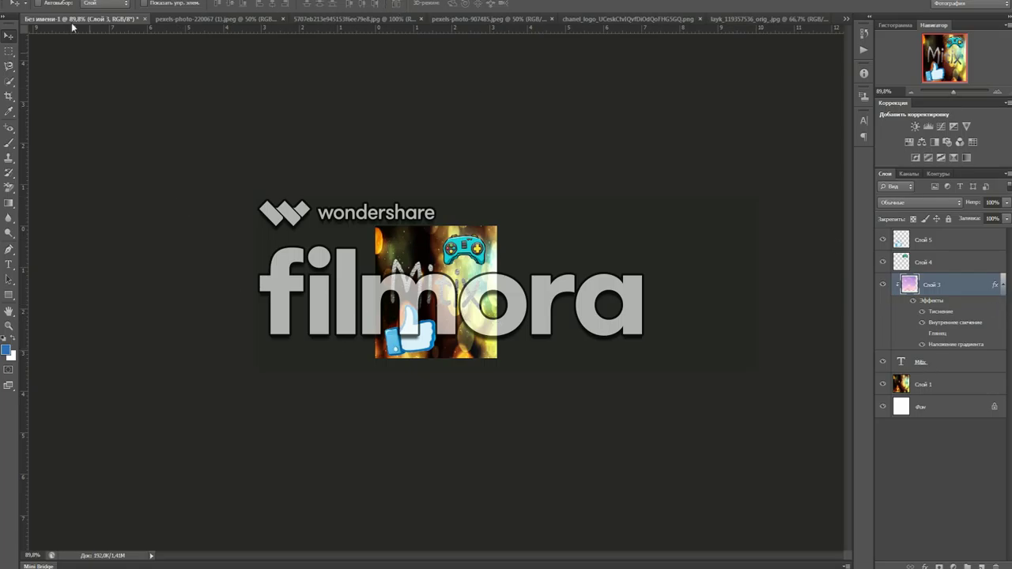
# Step: Start saving the avatar as a new file in the "1 сентября 2014" folder, with the file name "аватарка"
pyautogui.click(36, 1)
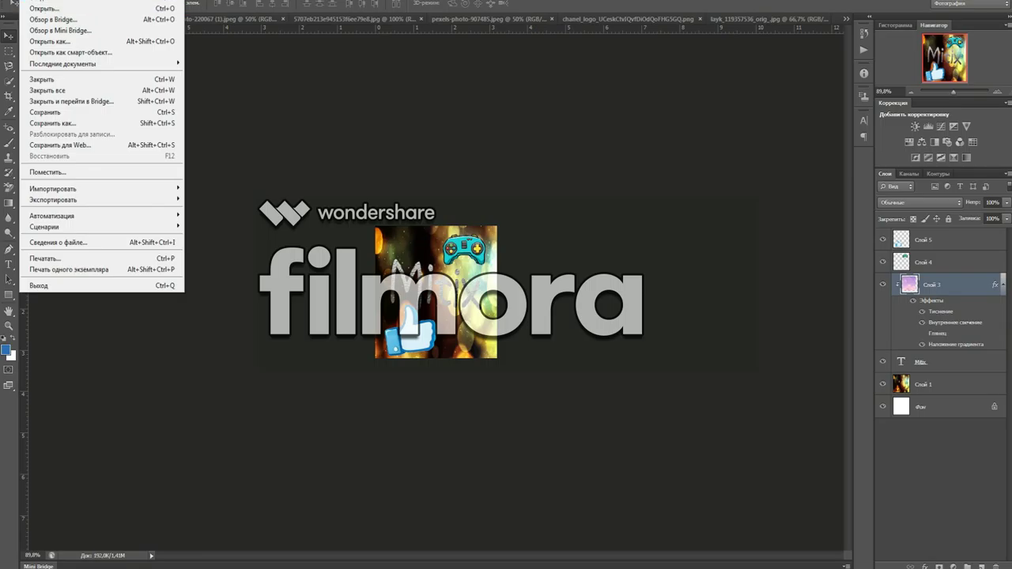
pyautogui.click(51, 124)
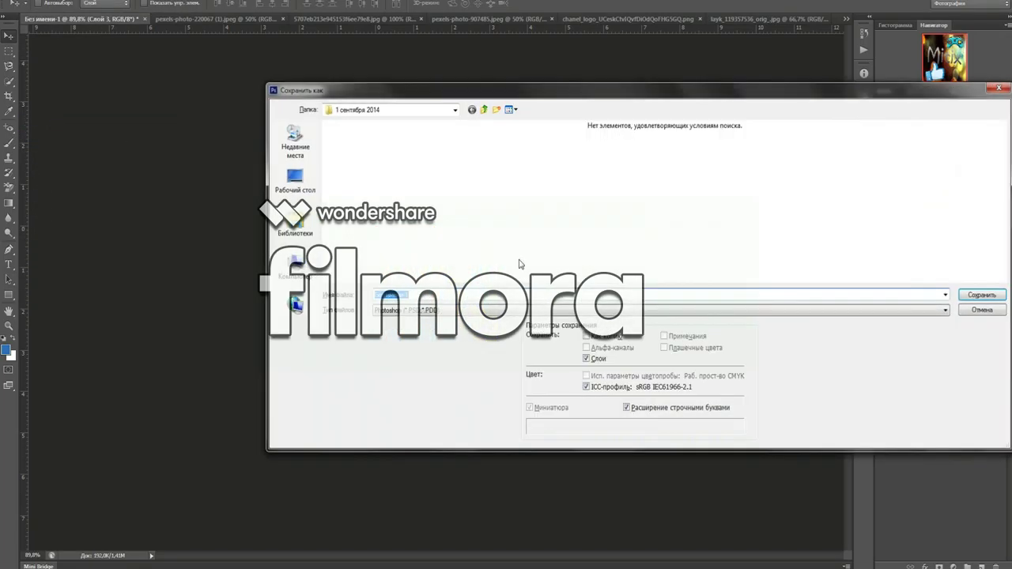
pyautogui.click(884, 295)
pyautogui.press('BackSpace')
pyautogui.press('BackSpace')
pyautogui.press('BackSpace')
pyautogui.press('BackSpace')
pyautogui.press('BackSpace')
pyautogui.press('BackSpace')
pyautogui.press('BackSpace')
pyautogui.press('BackSpace')
pyautogui.press('BackSpace')
pyautogui.press('BackSpace')
pyautogui.press('BackSpace')
pyautogui.write('f')
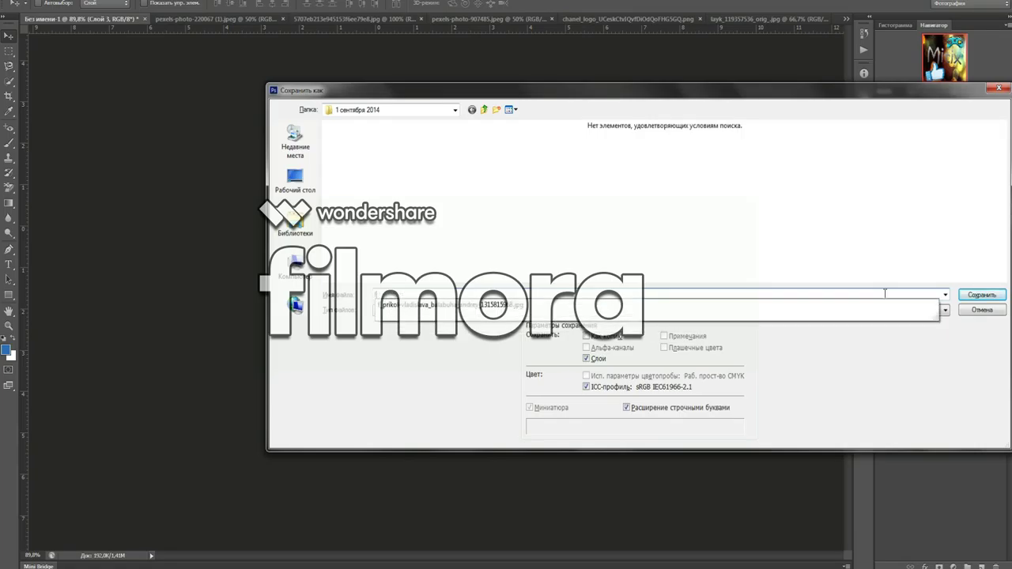
pyautogui.press('BackSpace')
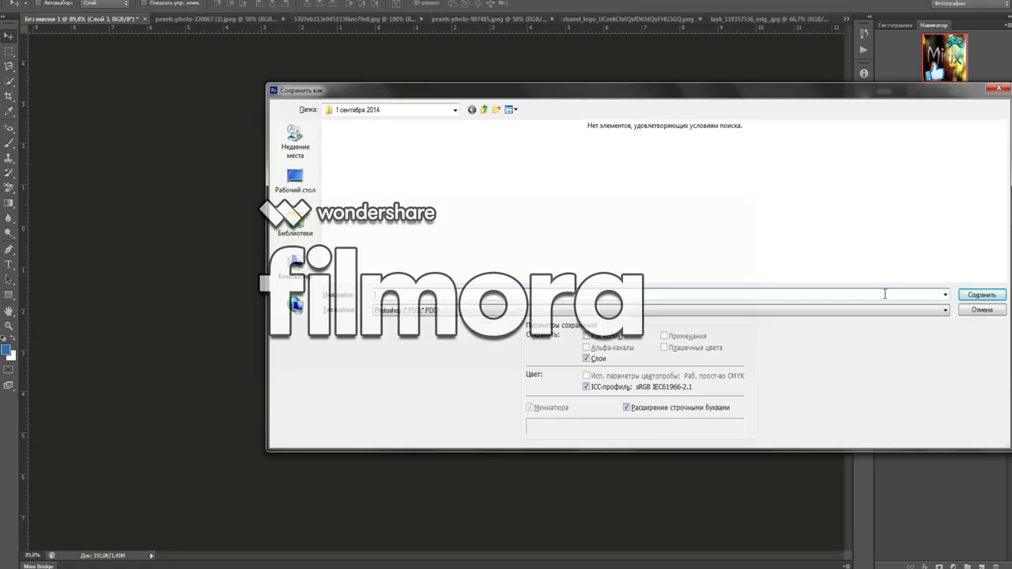
pyautogui.write('а')
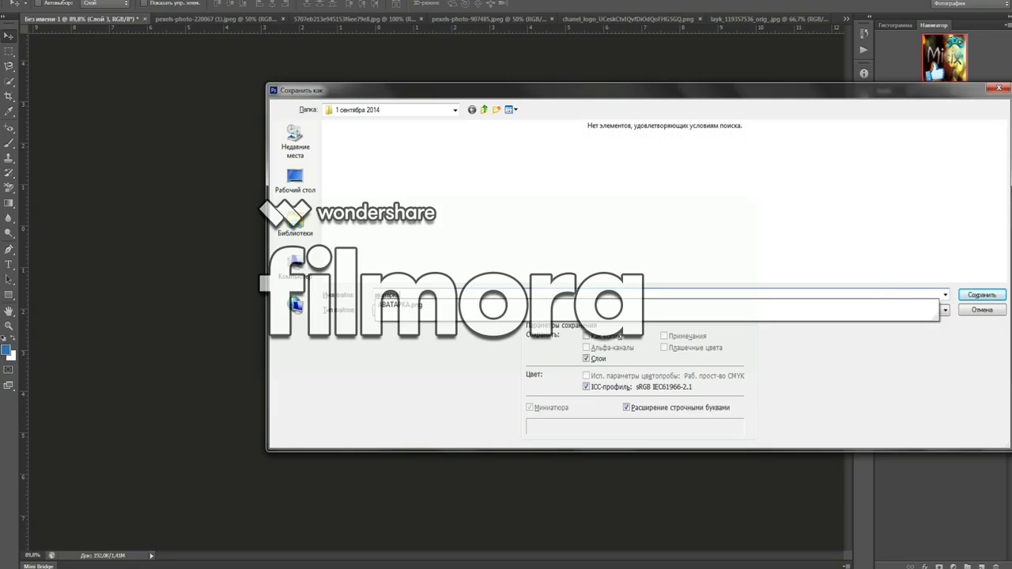
# Step: Save the avatar in PNG format with the smallest/slow compression option
pyautogui.click(444, 310)
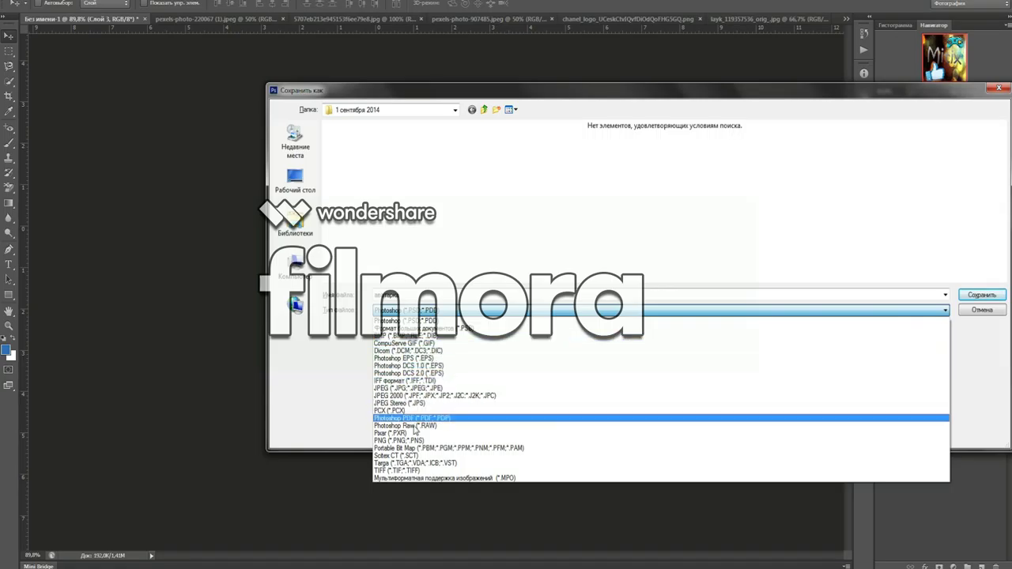
pyautogui.click(414, 441)
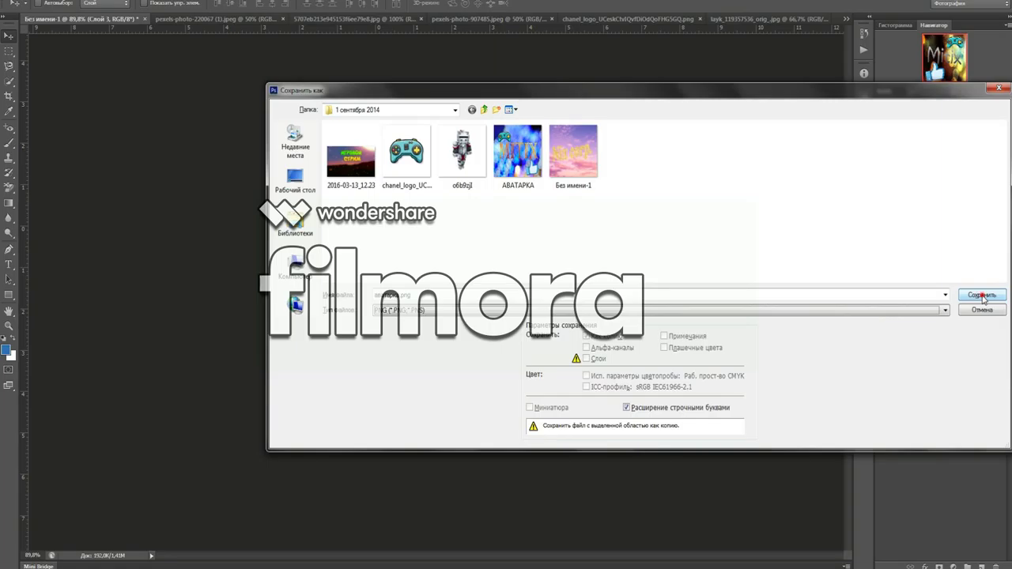
pyautogui.click(983, 296)
pyautogui.click(442, 208)
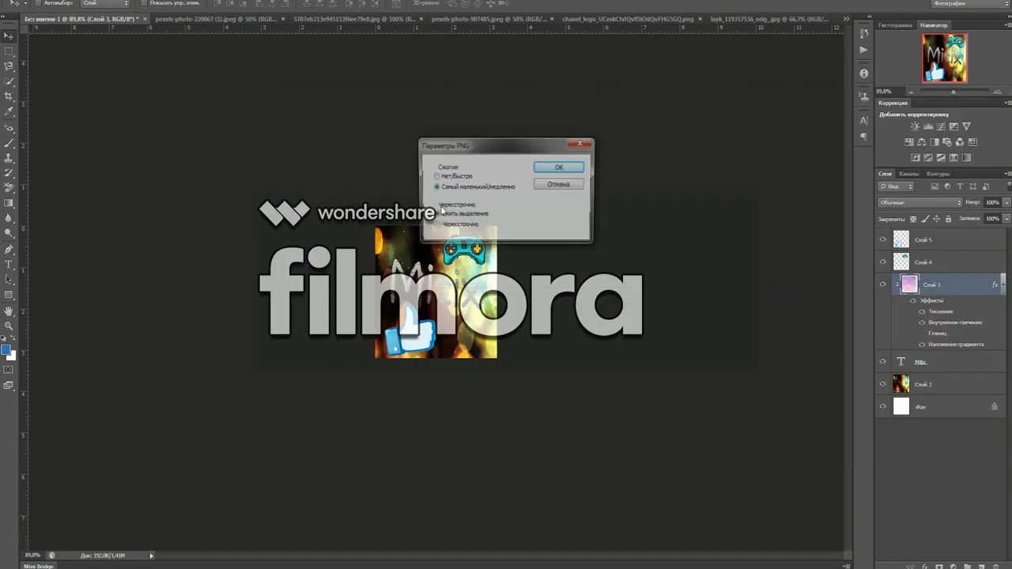
pyautogui.click(561, 167)
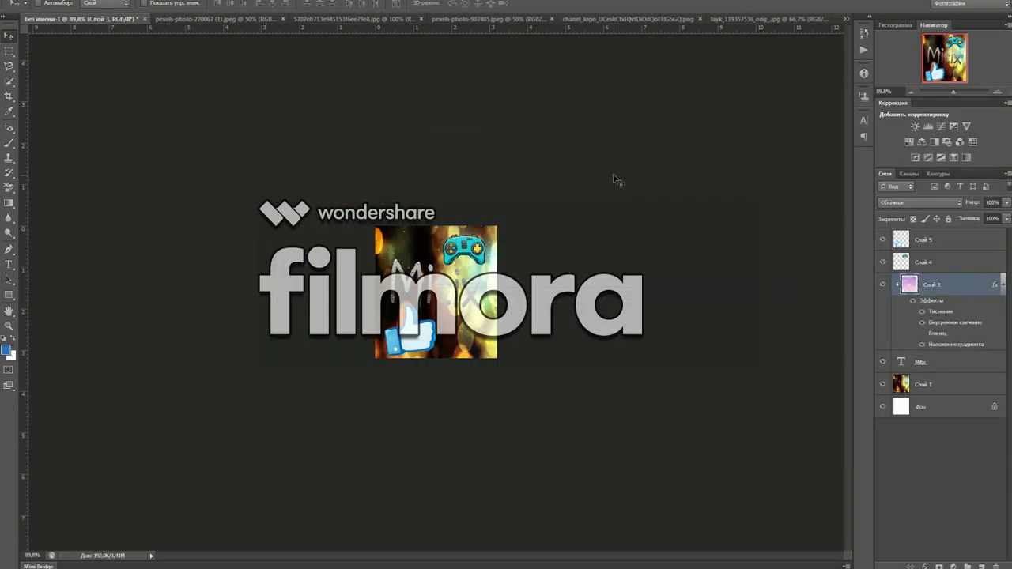